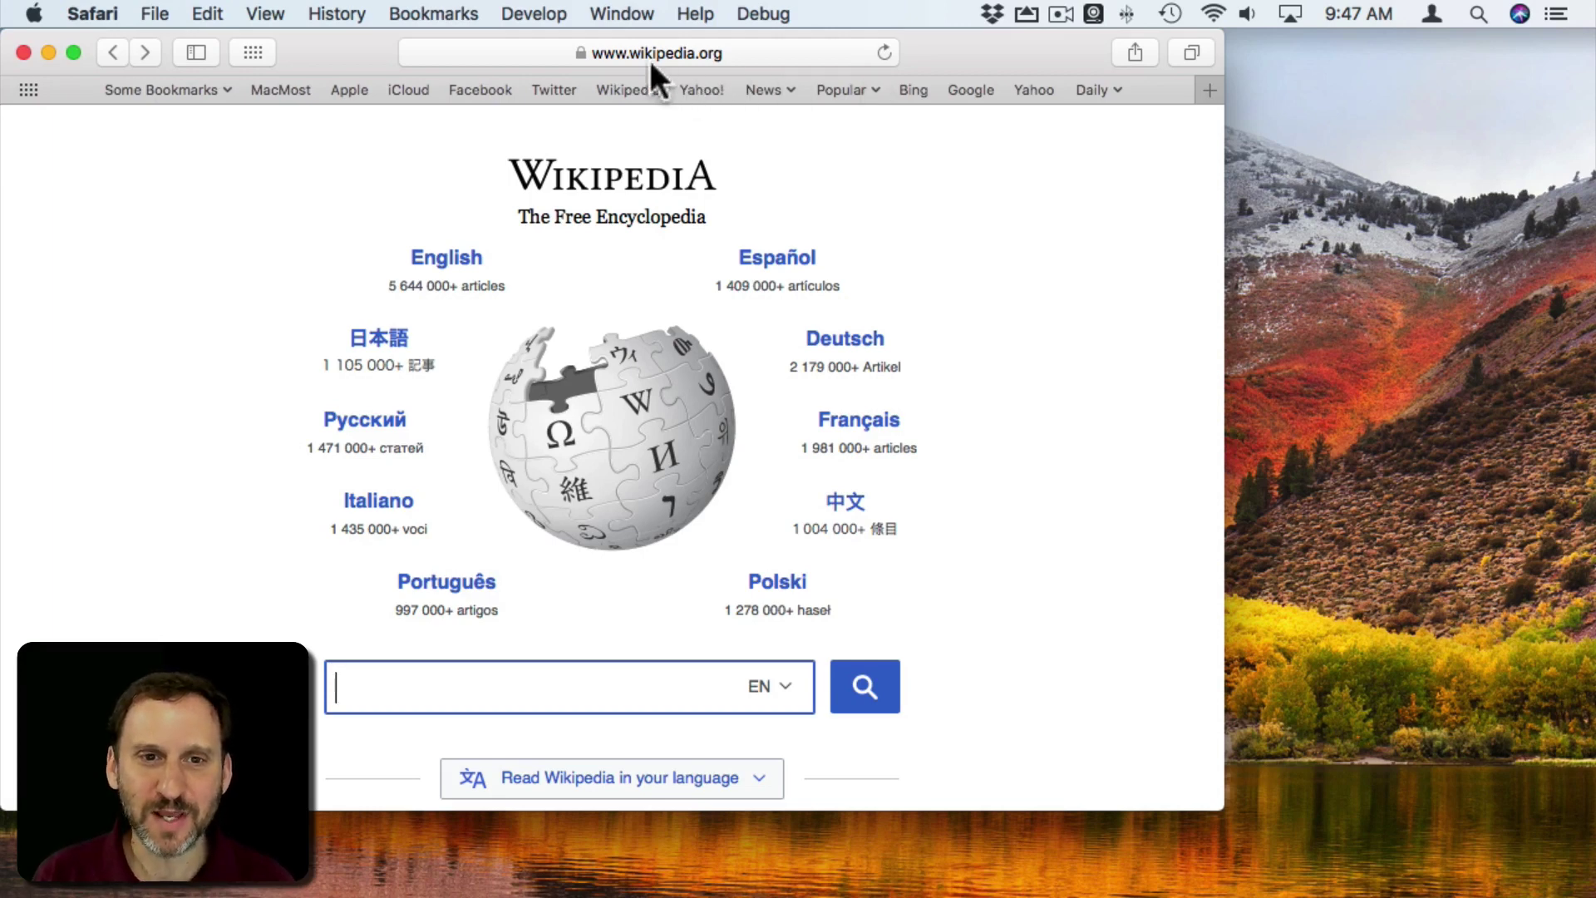
# Step: Drag the Wikipedia address from Safari's address bar onto the desktop as Wikipedia.webloc
pyautogui.moveTo(619, 50); pyautogui.dragTo(1018, 236)
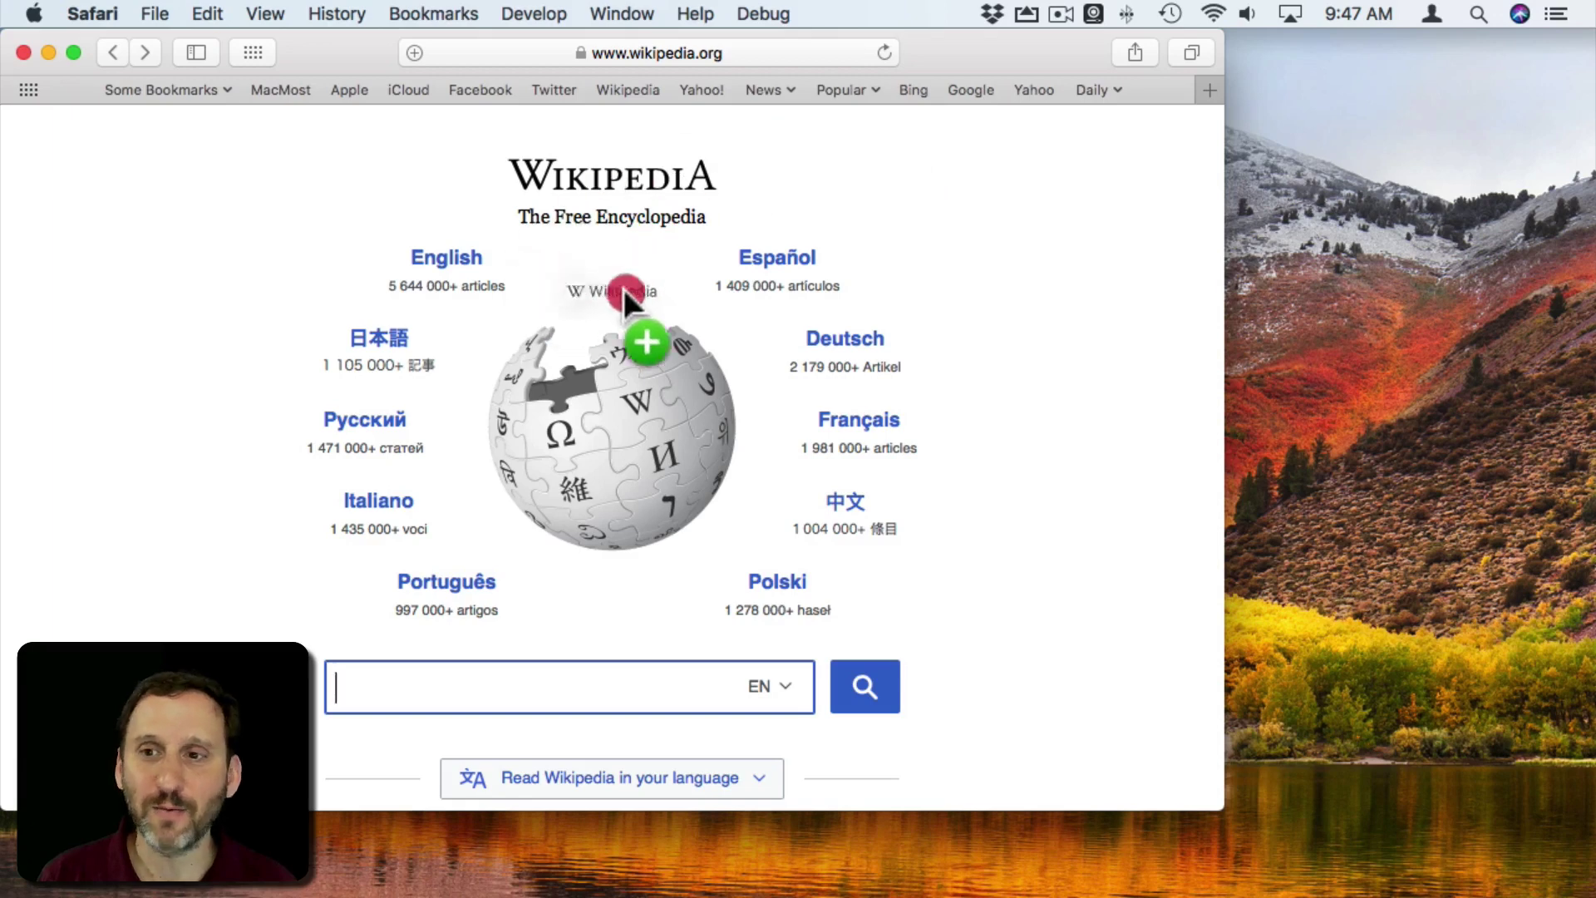
pyautogui.moveTo(1019, 235)
pyautogui.mouseDown()
pyautogui.moveTo(1356, 119)
pyautogui.moveTo(1363, 151)
pyautogui.moveTo(1355, 133)
pyautogui.mouseUp()
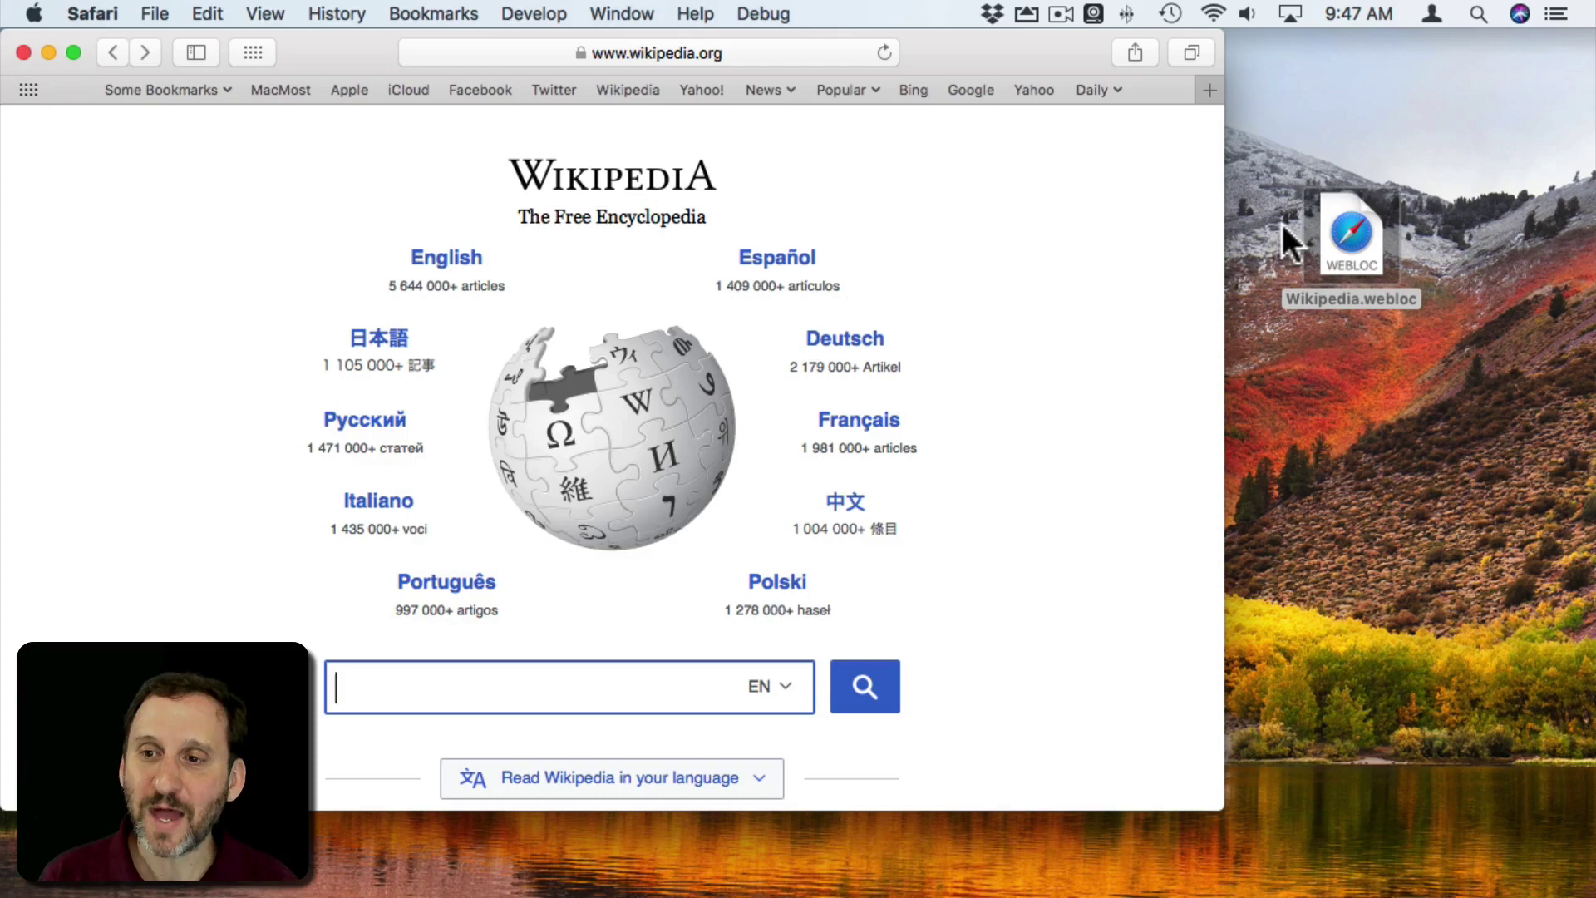
pyautogui.click(973, 52)
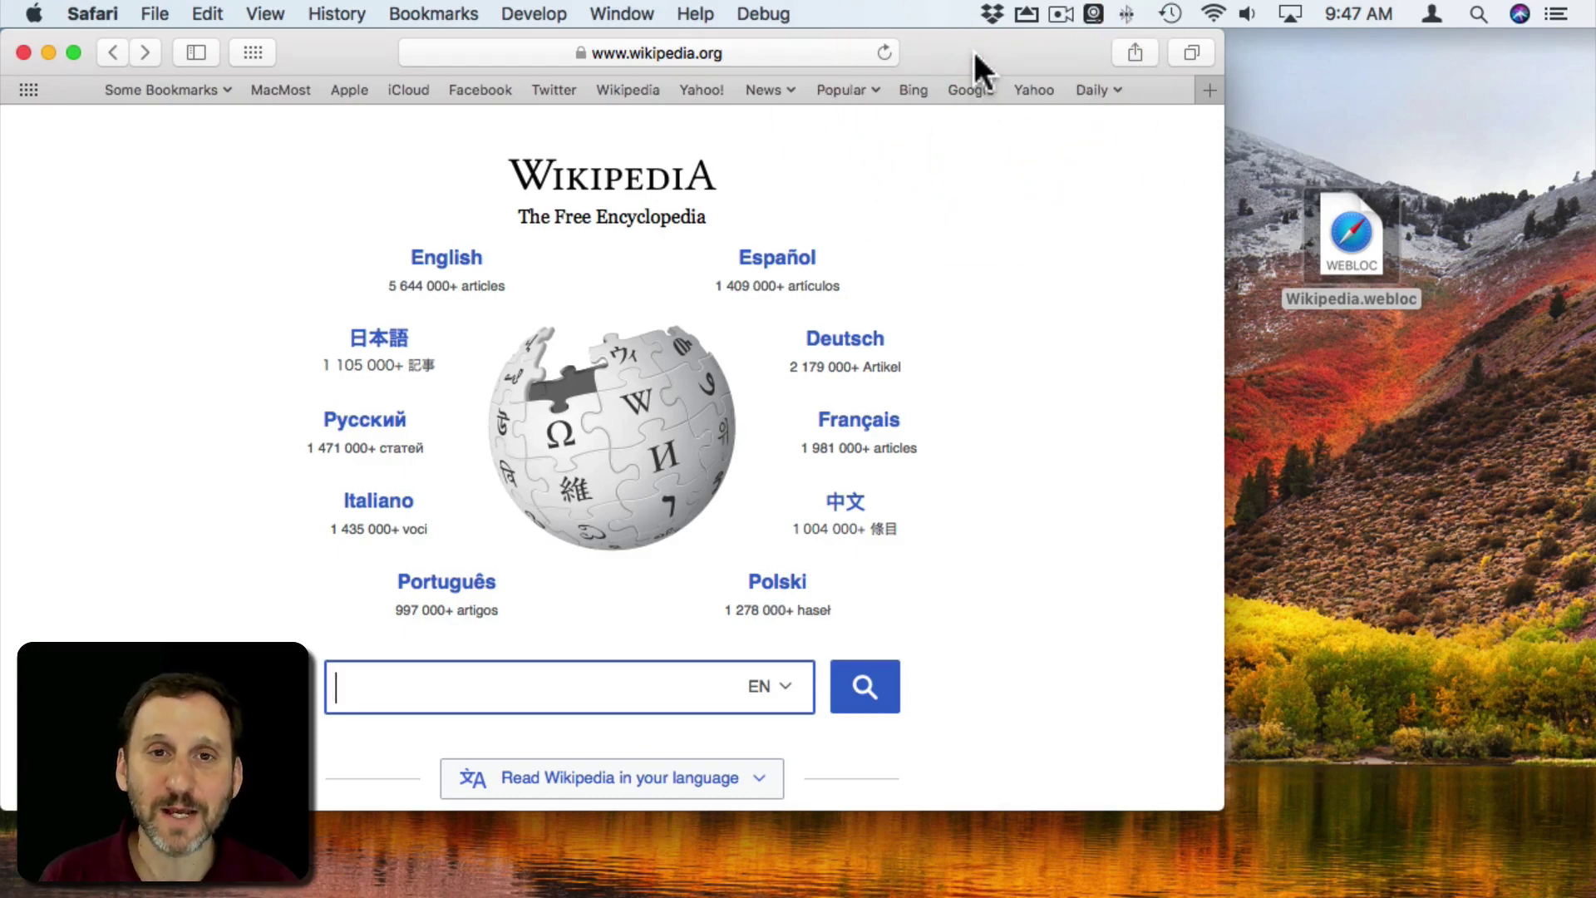
# Step: Quit Safari, then reopen the Wikipedia page from the desktop Wikipedia.webloc file
pyautogui.click(92, 14)
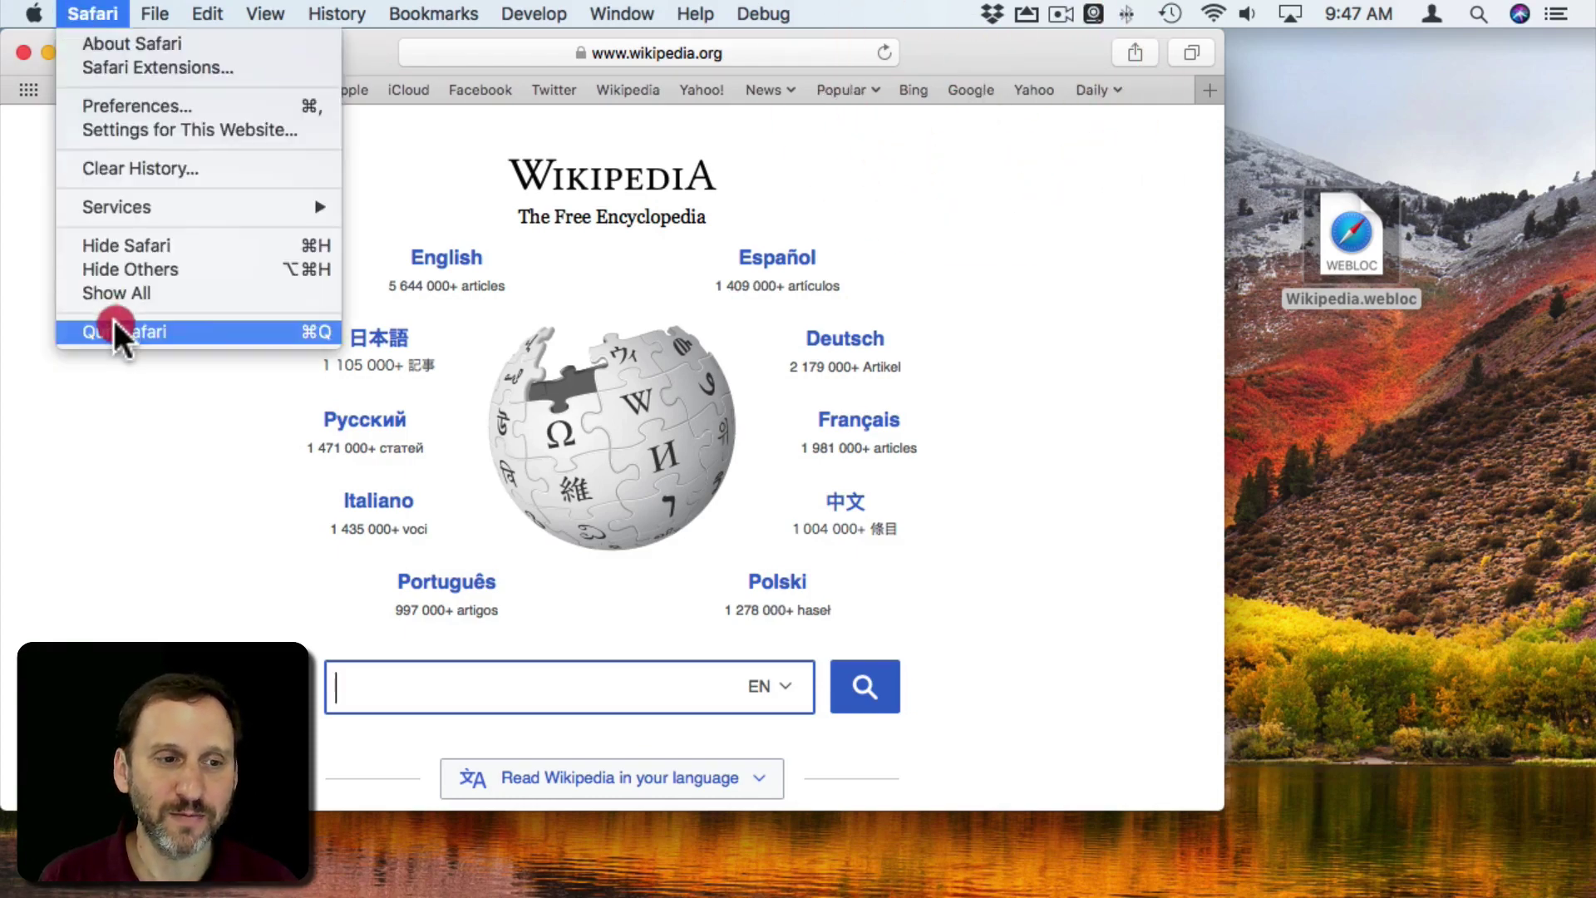
pyautogui.click(100, 328)
pyautogui.doubleClick(1344, 233)
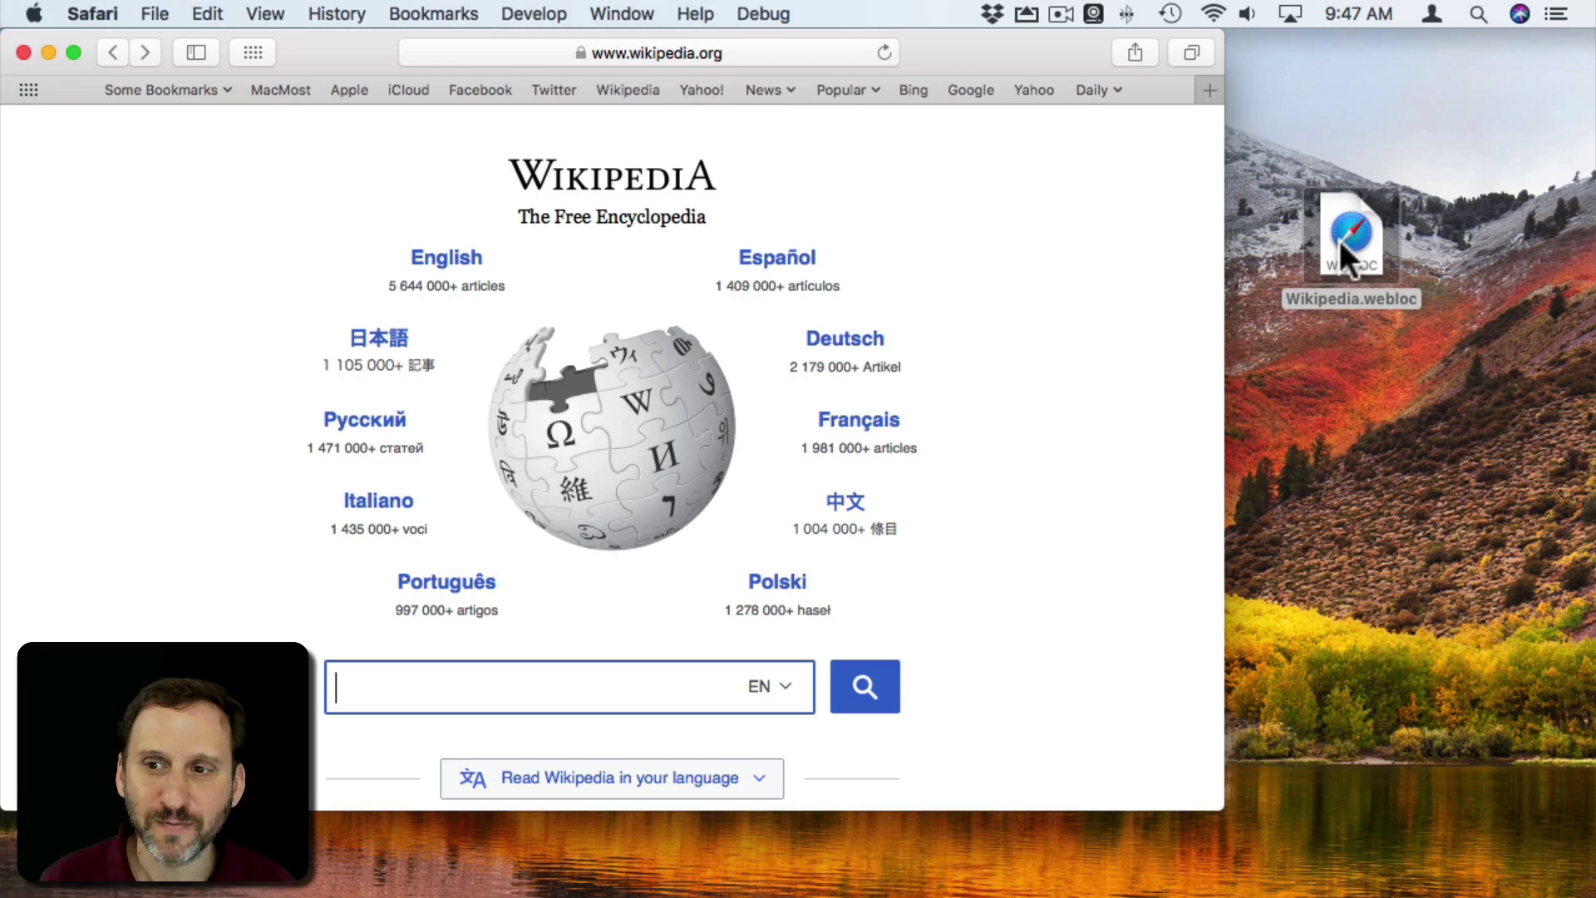
# Step: Clear the desktop webloc and drop the Wikipedia address into the Dock beside the Trash
pyautogui.moveTo(1340, 241); pyautogui.dragTo(1520, 866)
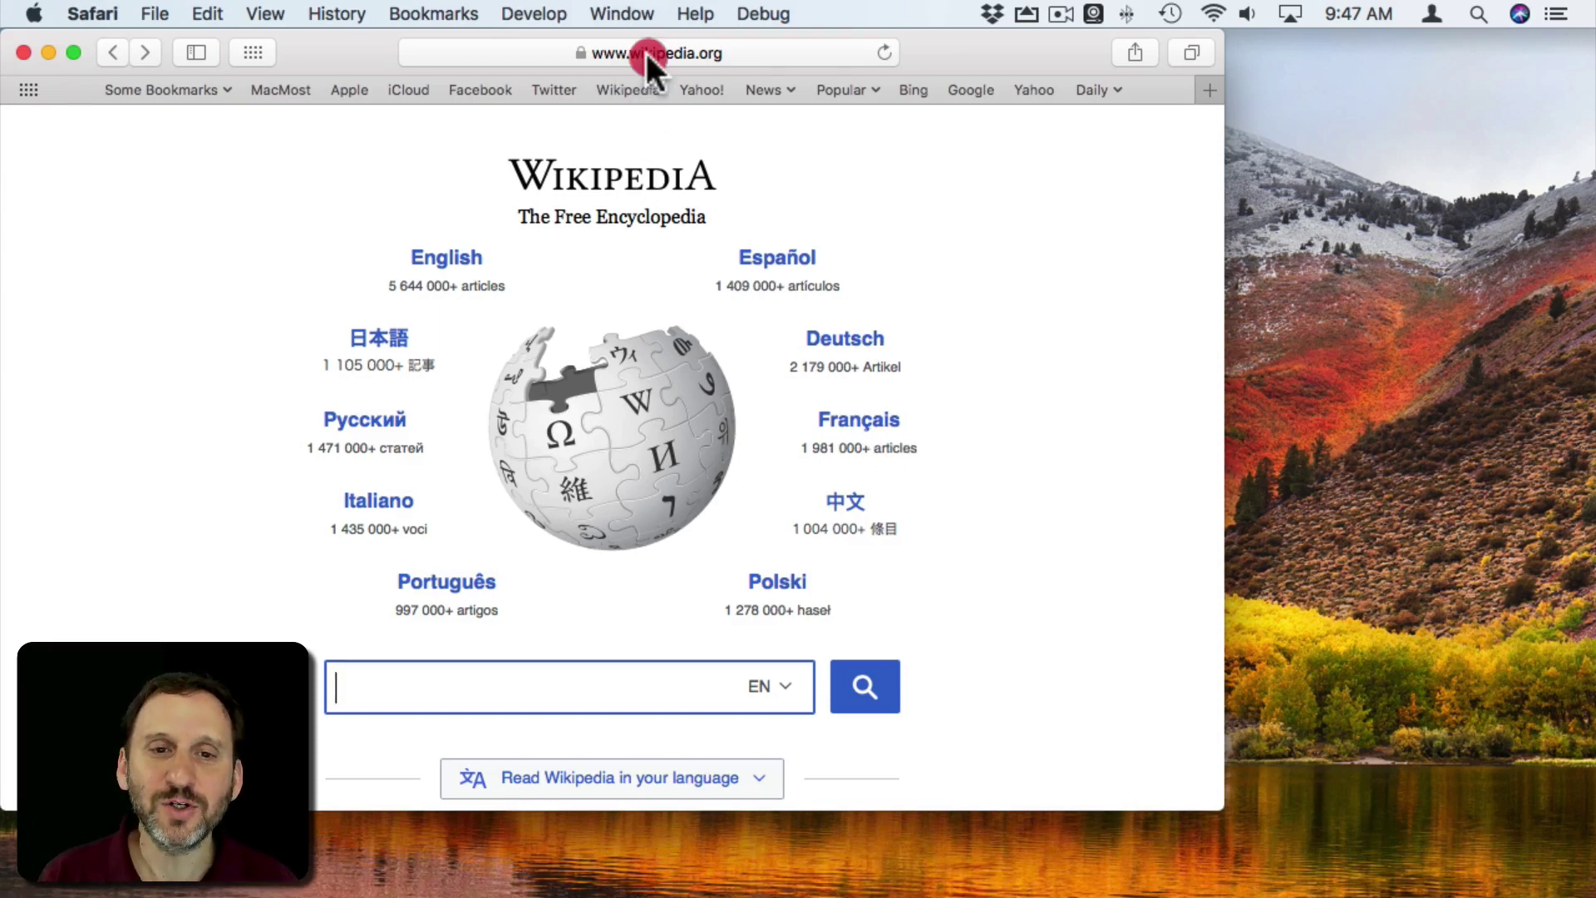
pyautogui.moveTo(646, 54); pyautogui.dragTo(1426, 256)
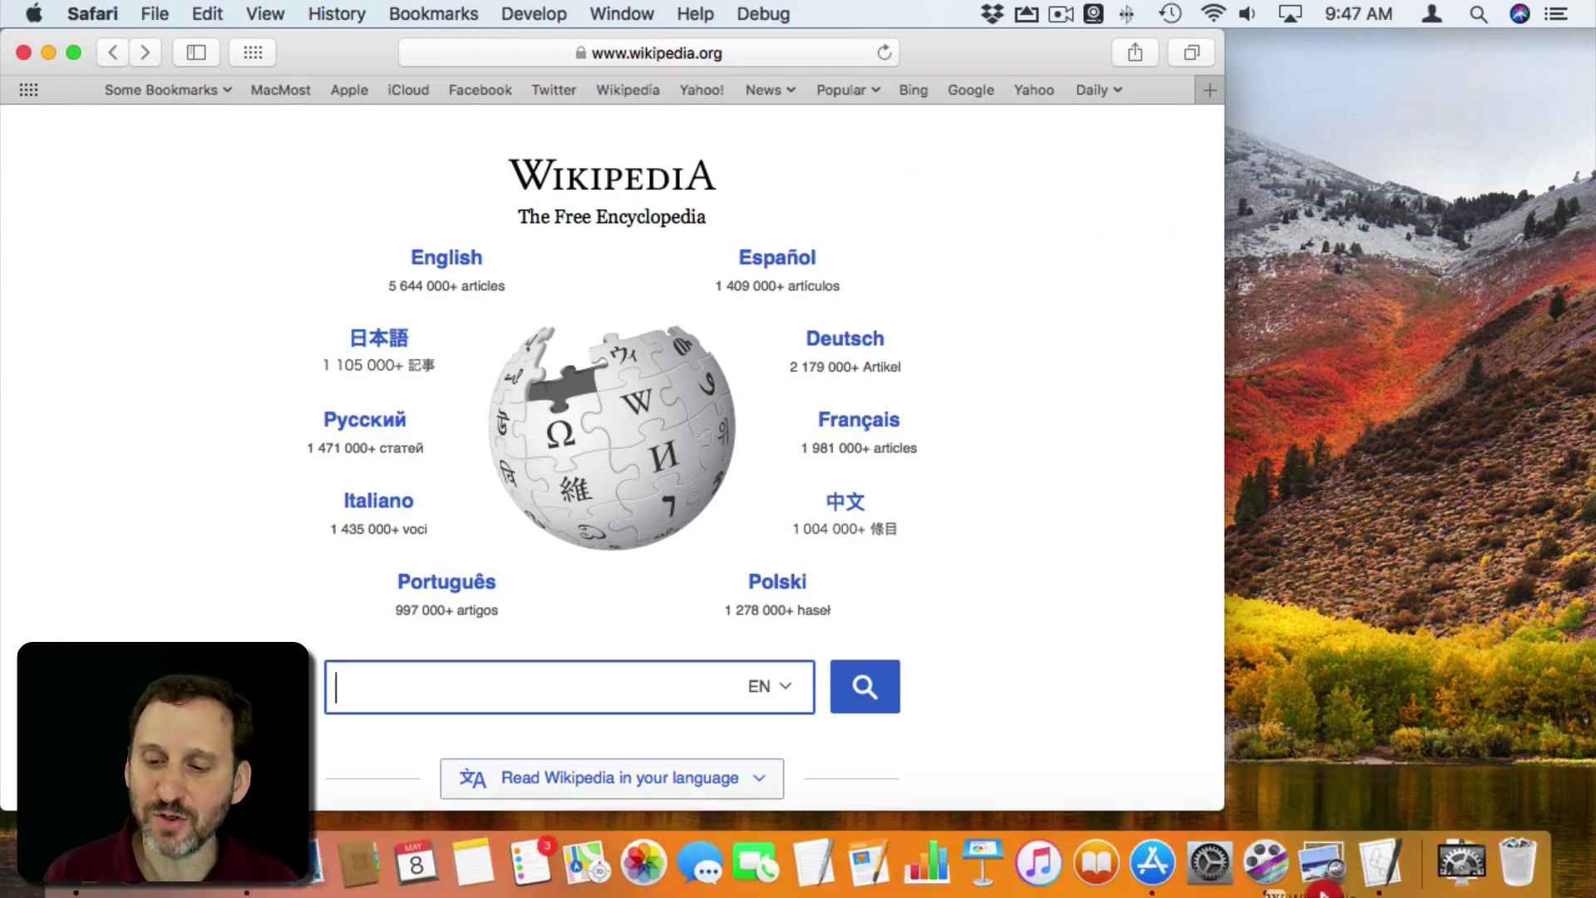
pyautogui.moveTo(1325, 889); pyautogui.dragTo(1425, 873)
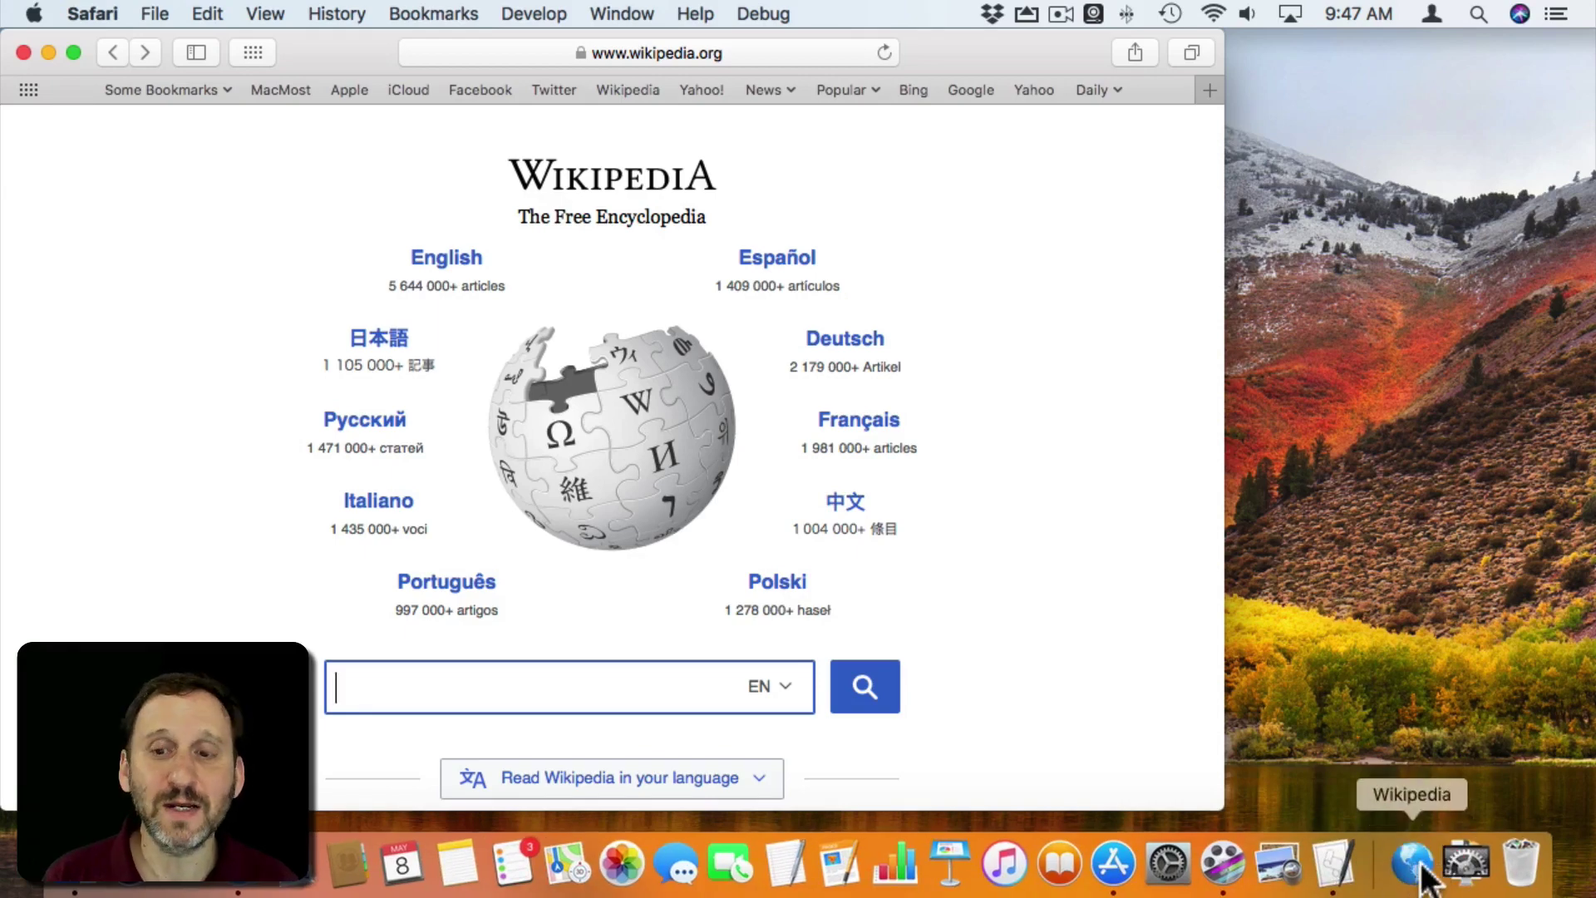
# Step: Quit Safari with Cmd+Q and reopen Wikipedia from its Dock icon, then switch to Finder
pyautogui.press('super+q')
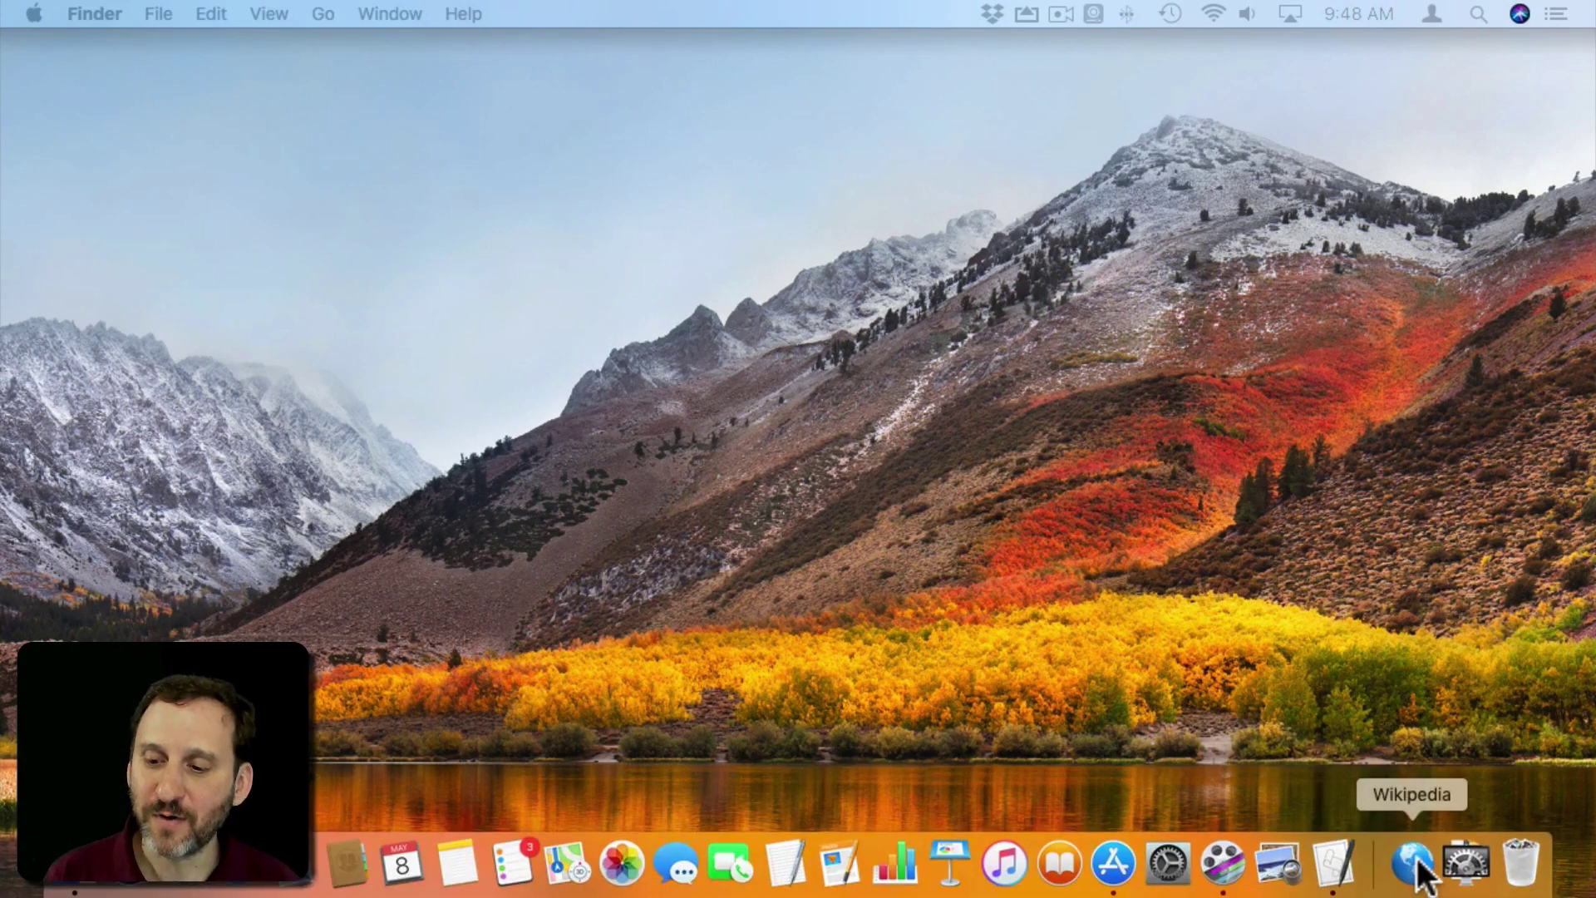
pyautogui.click(1416, 860)
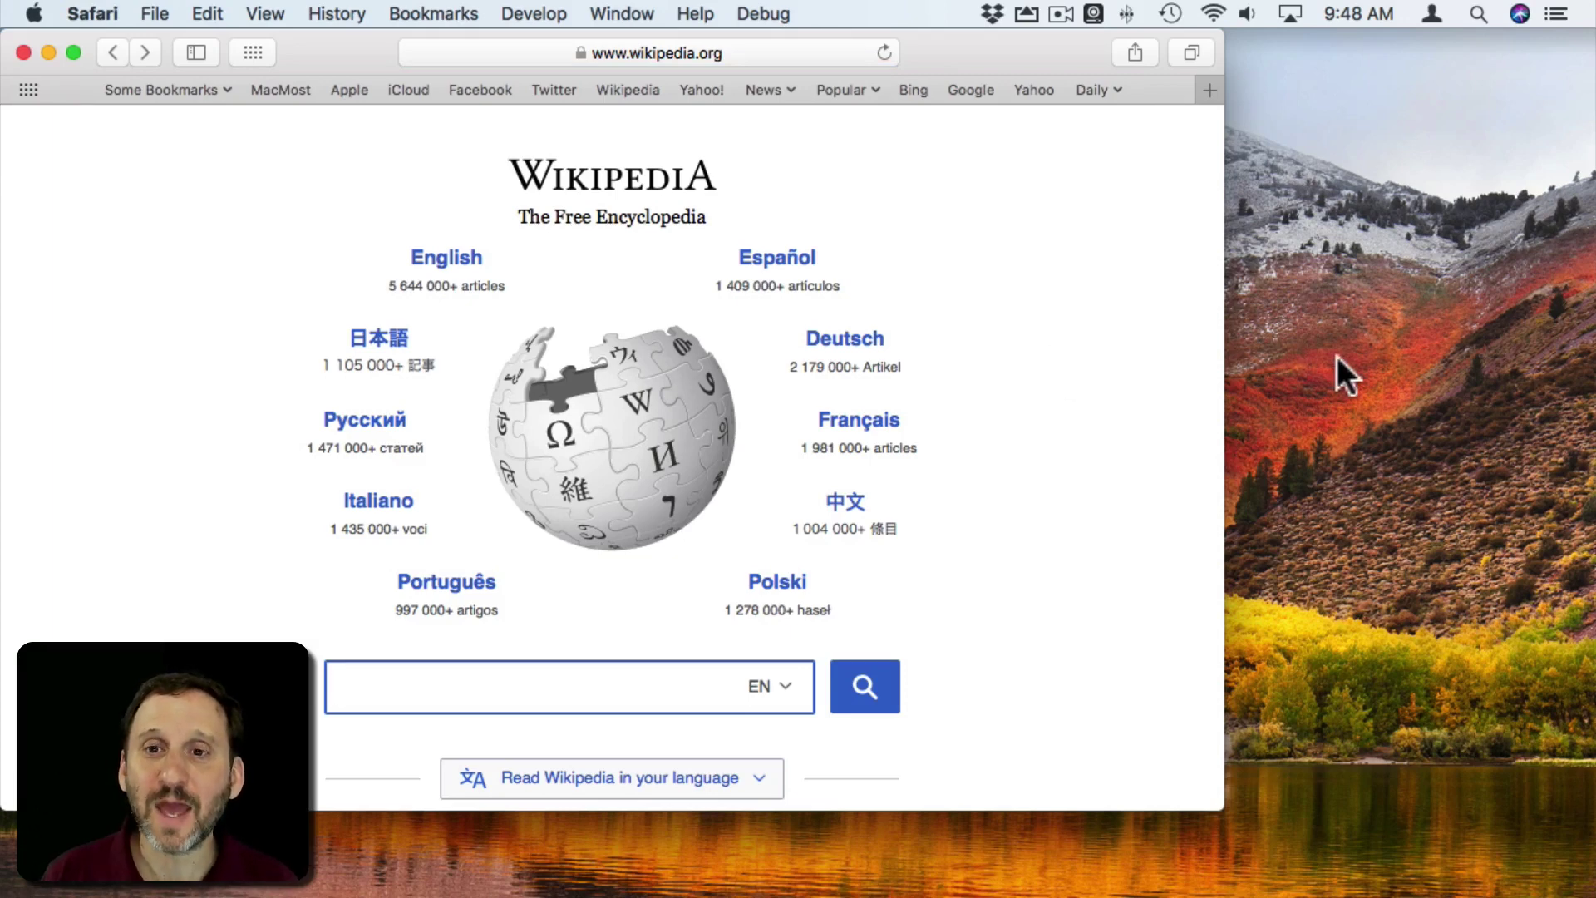
pyautogui.click(1359, 443)
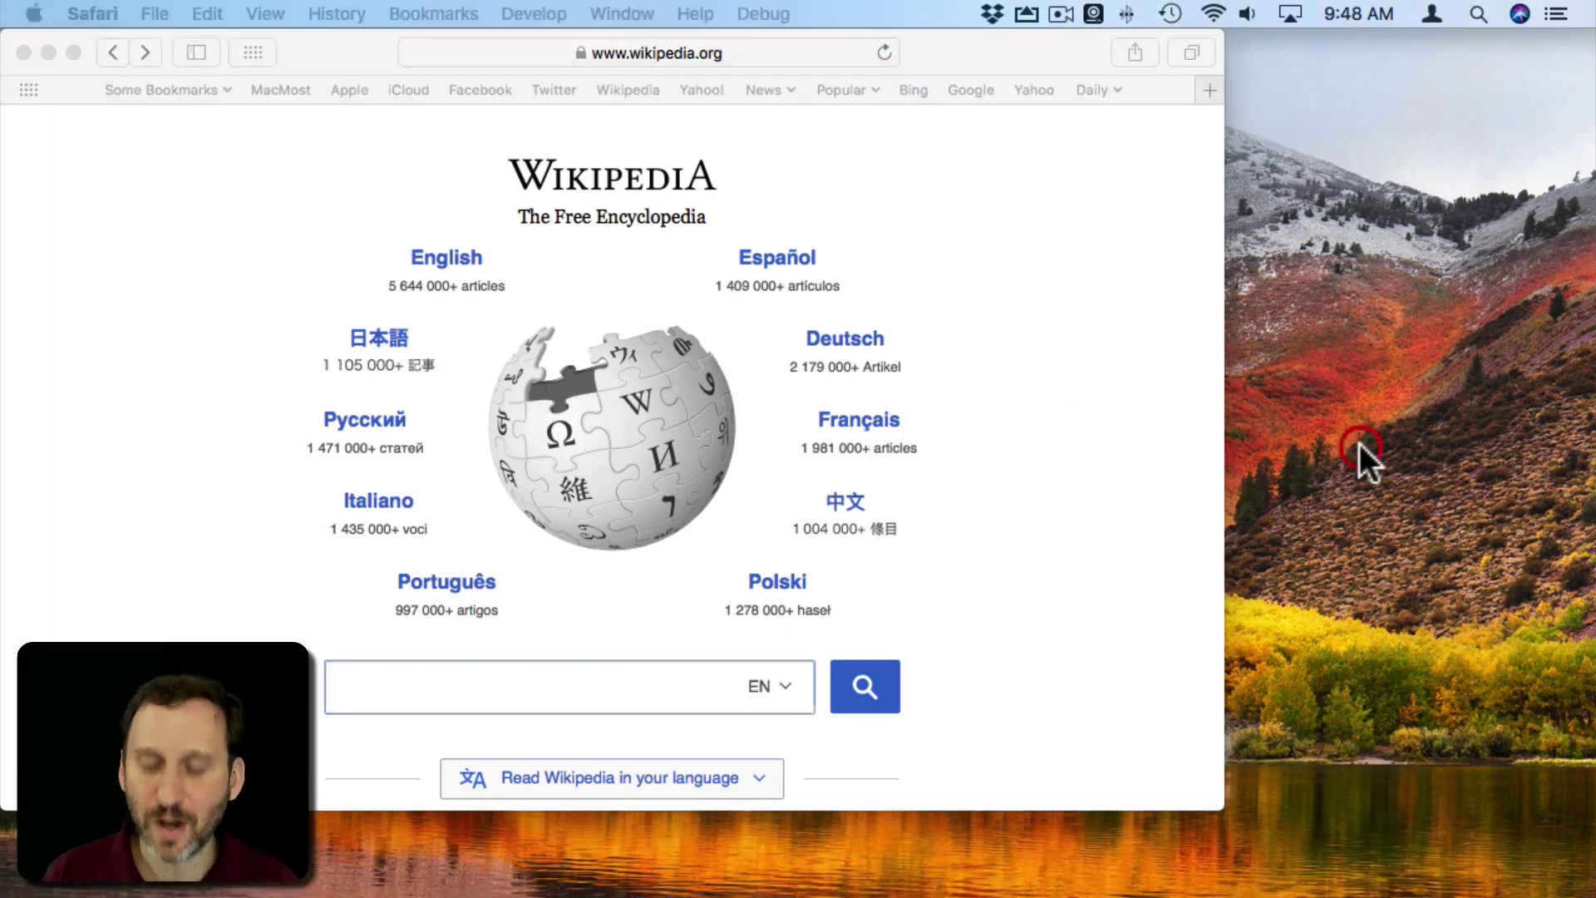
# Step: Create a new folder named Links inside Documents in a fresh Finder window
pyautogui.press('super+n')
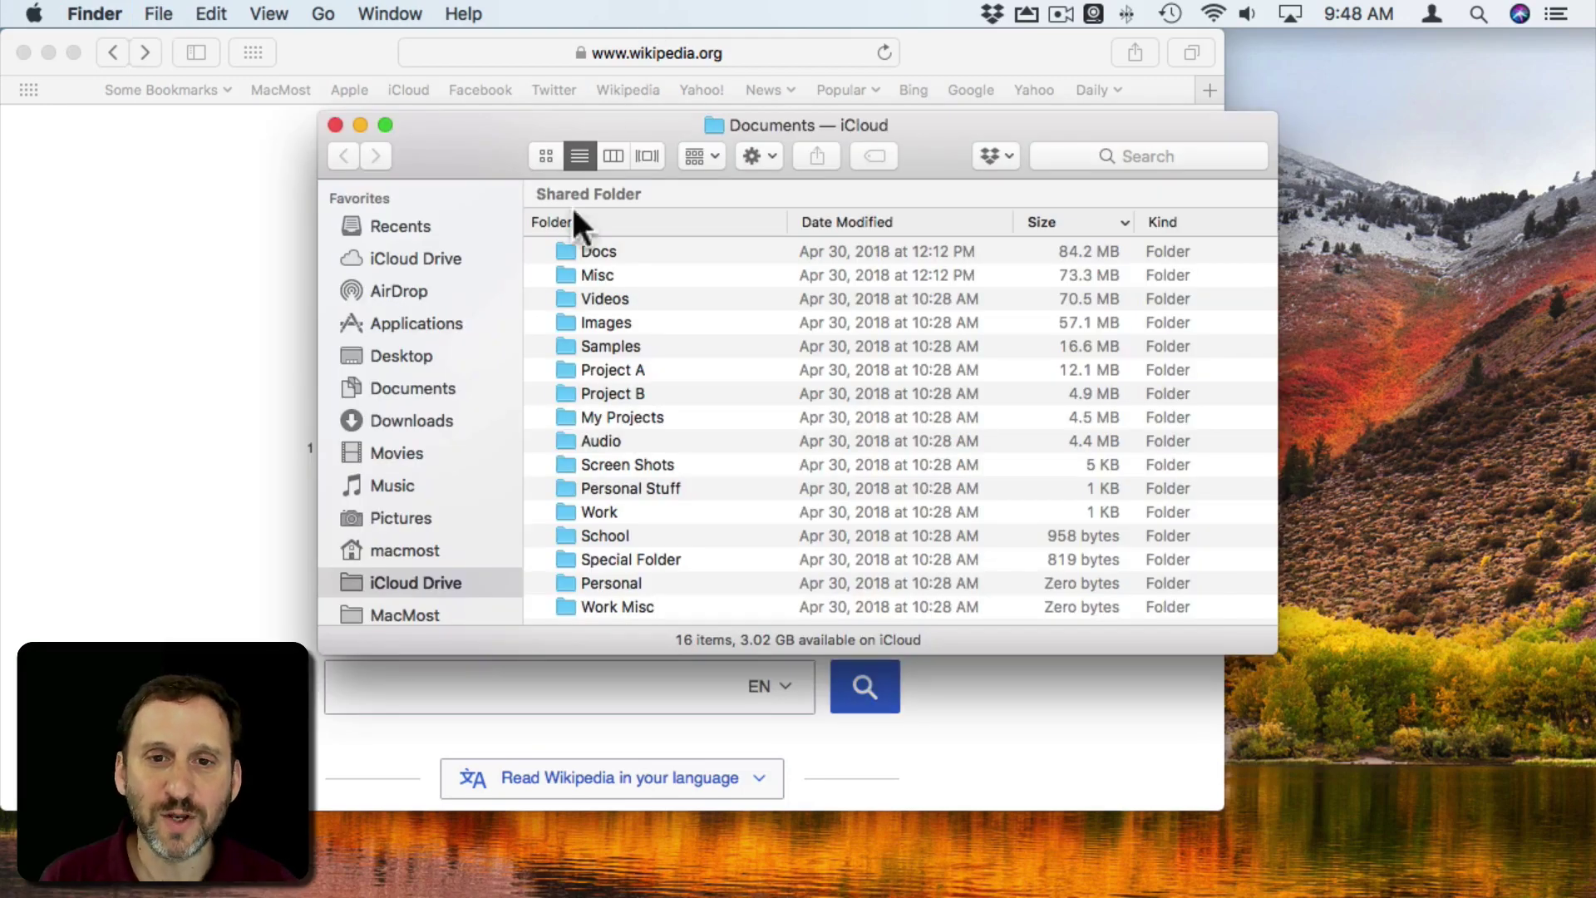
pyautogui.click(401, 385)
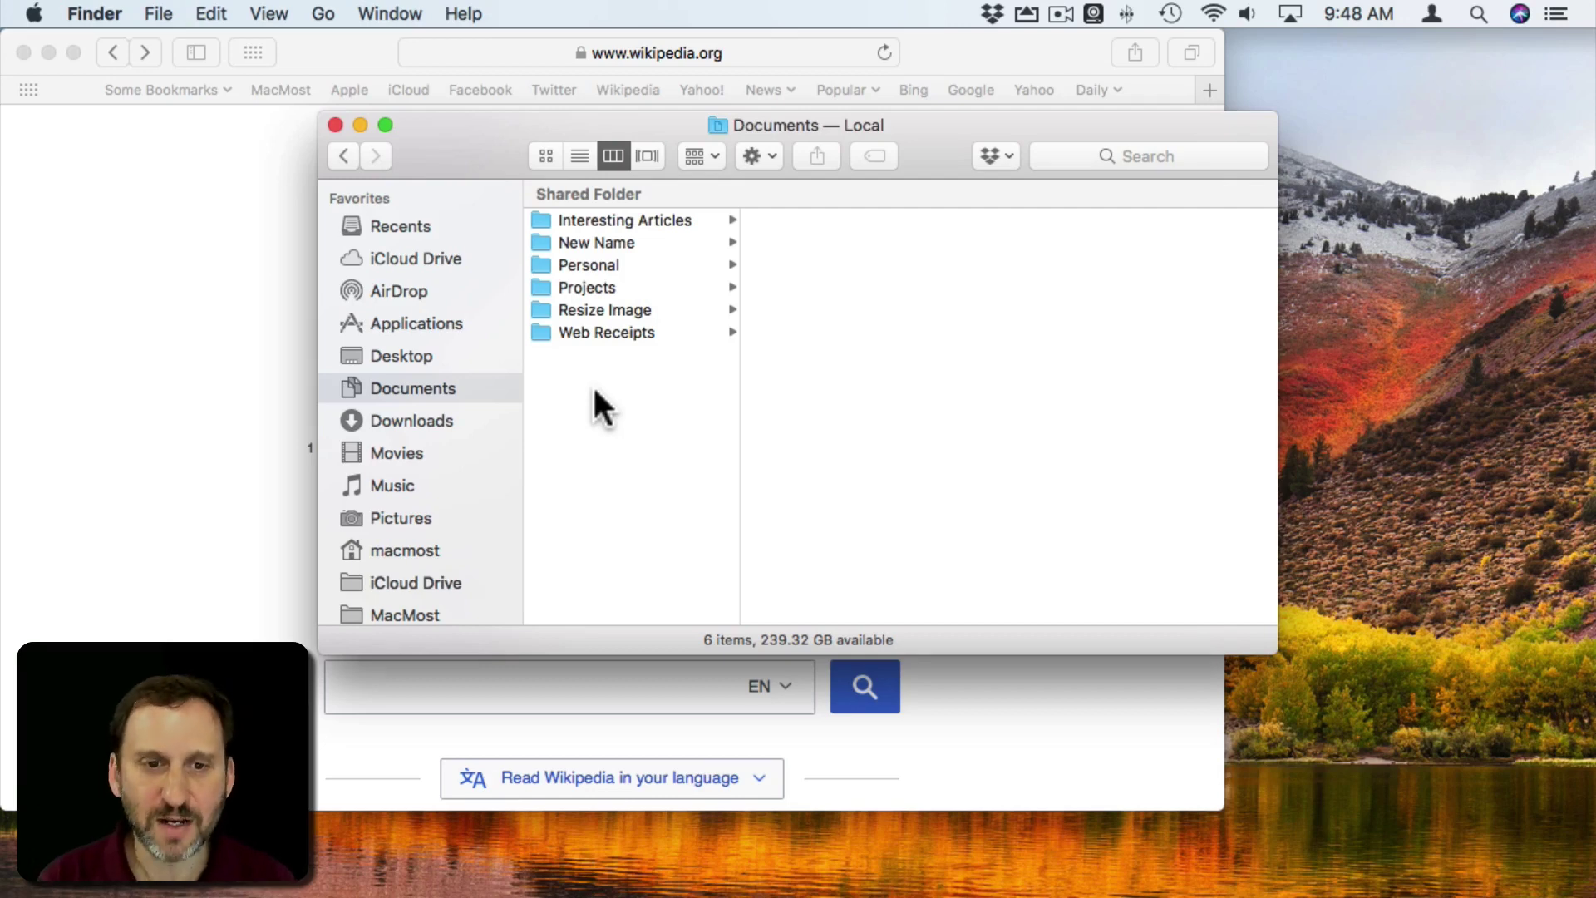
pyautogui.click(158, 15)
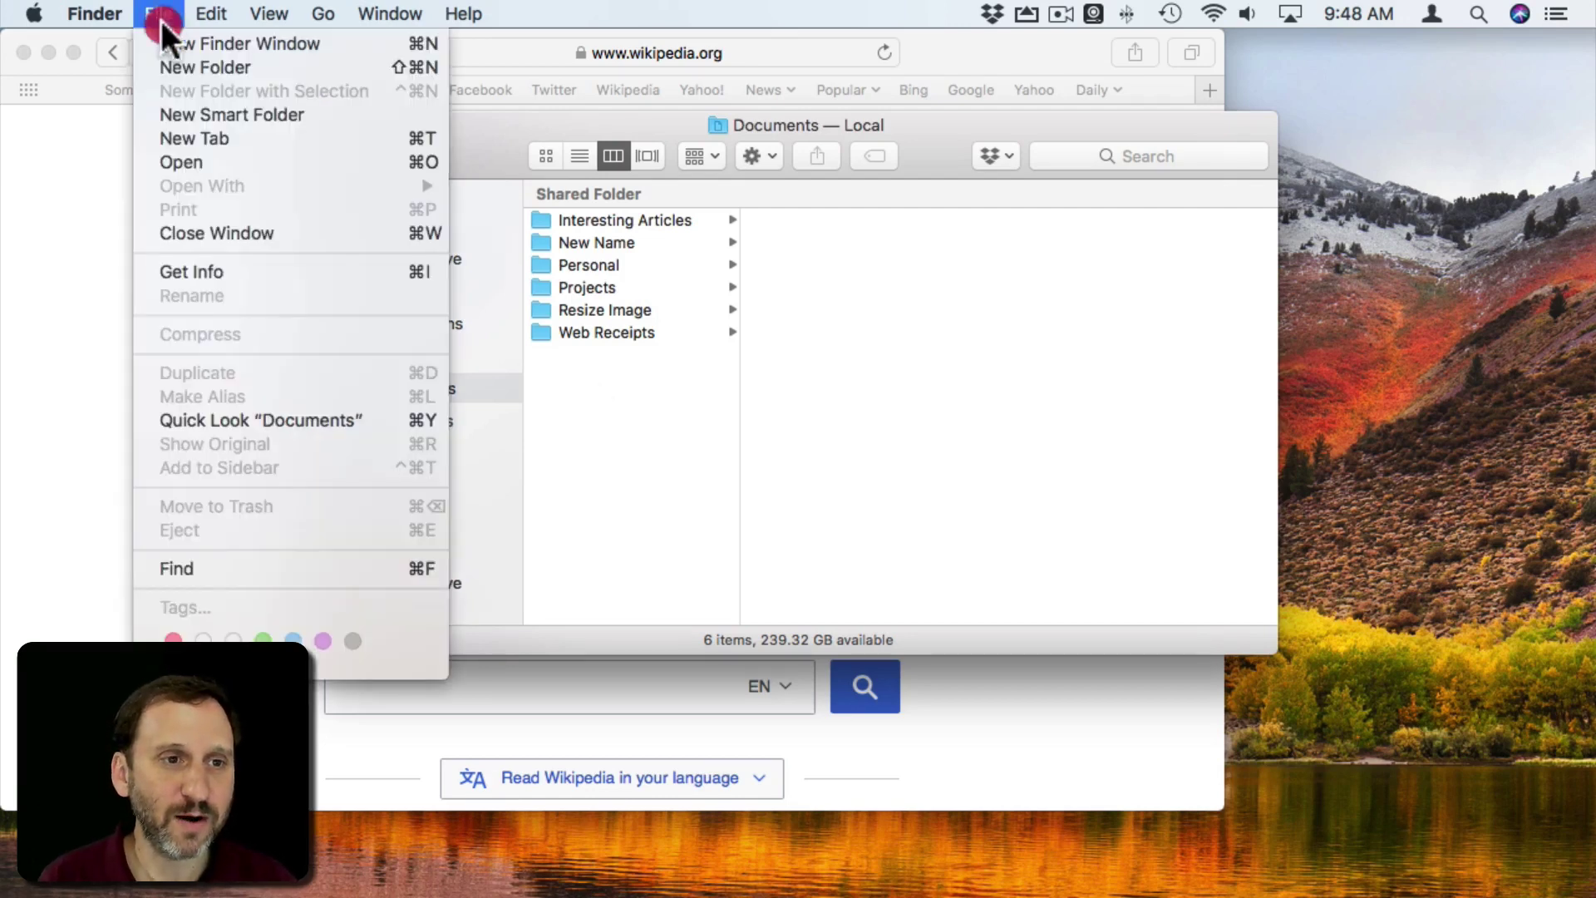
pyautogui.click(172, 67)
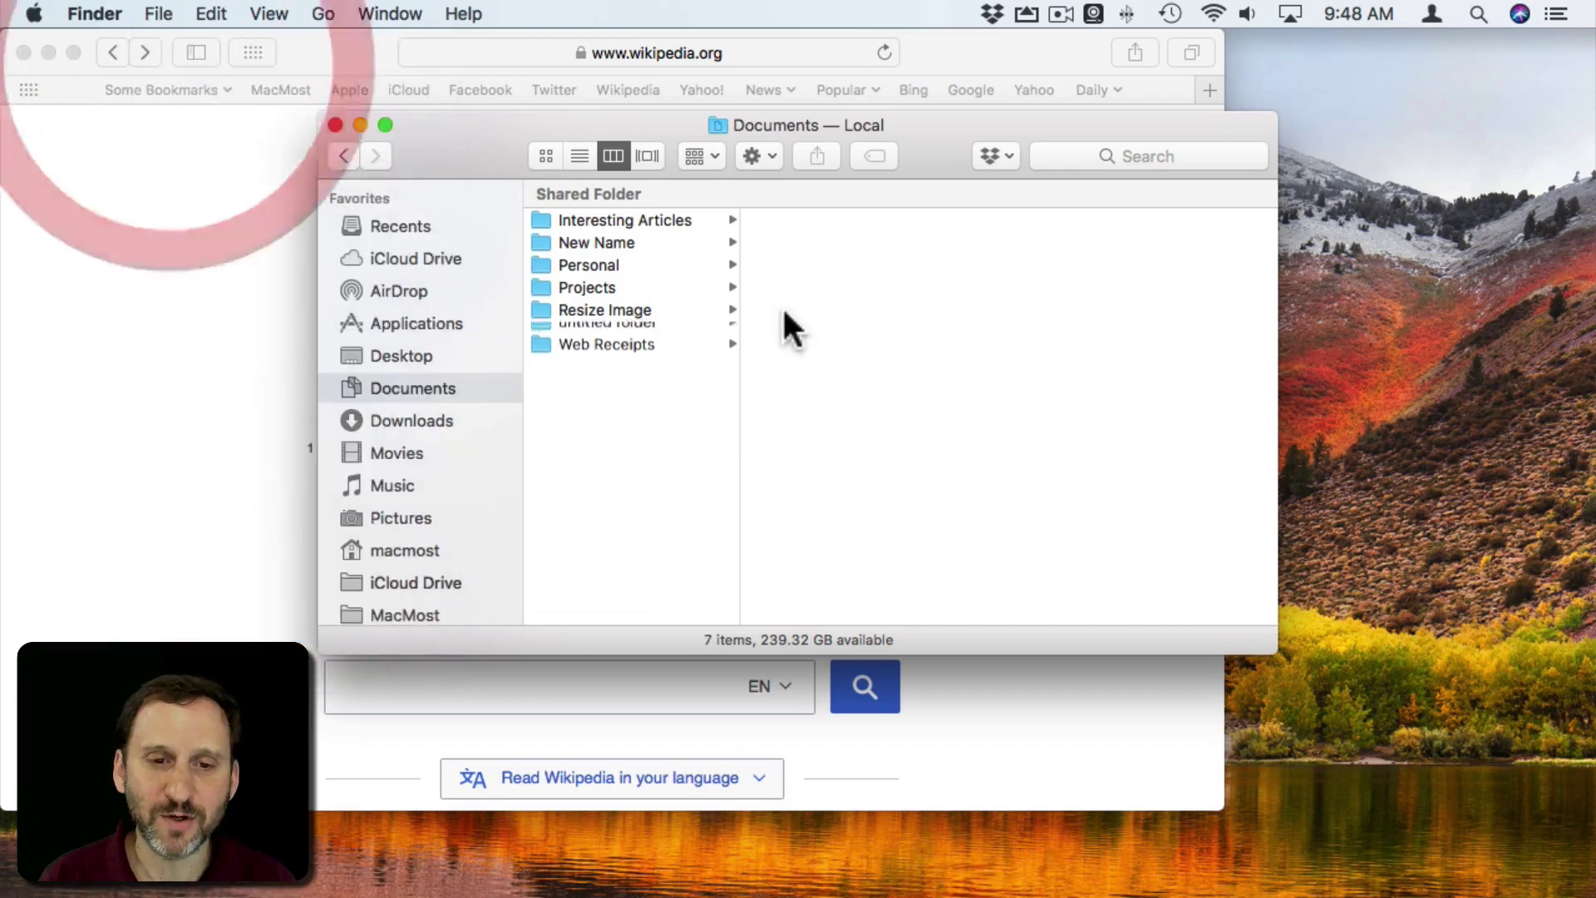
pyautogui.write('Links')
pyautogui.press('Return')
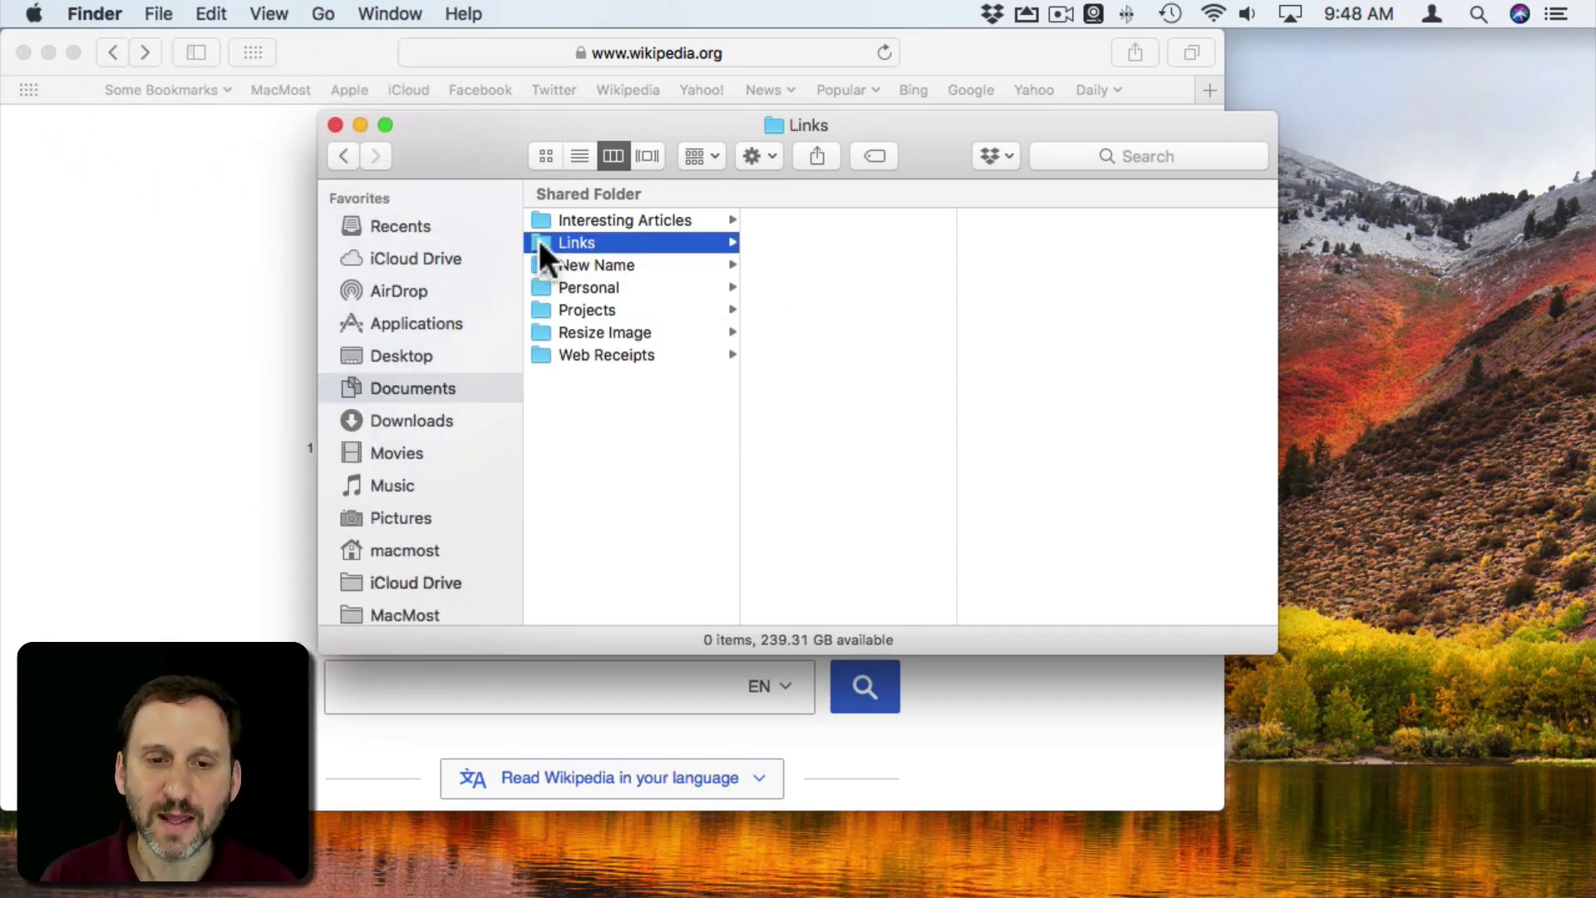
pyautogui.moveTo(1374, 867)
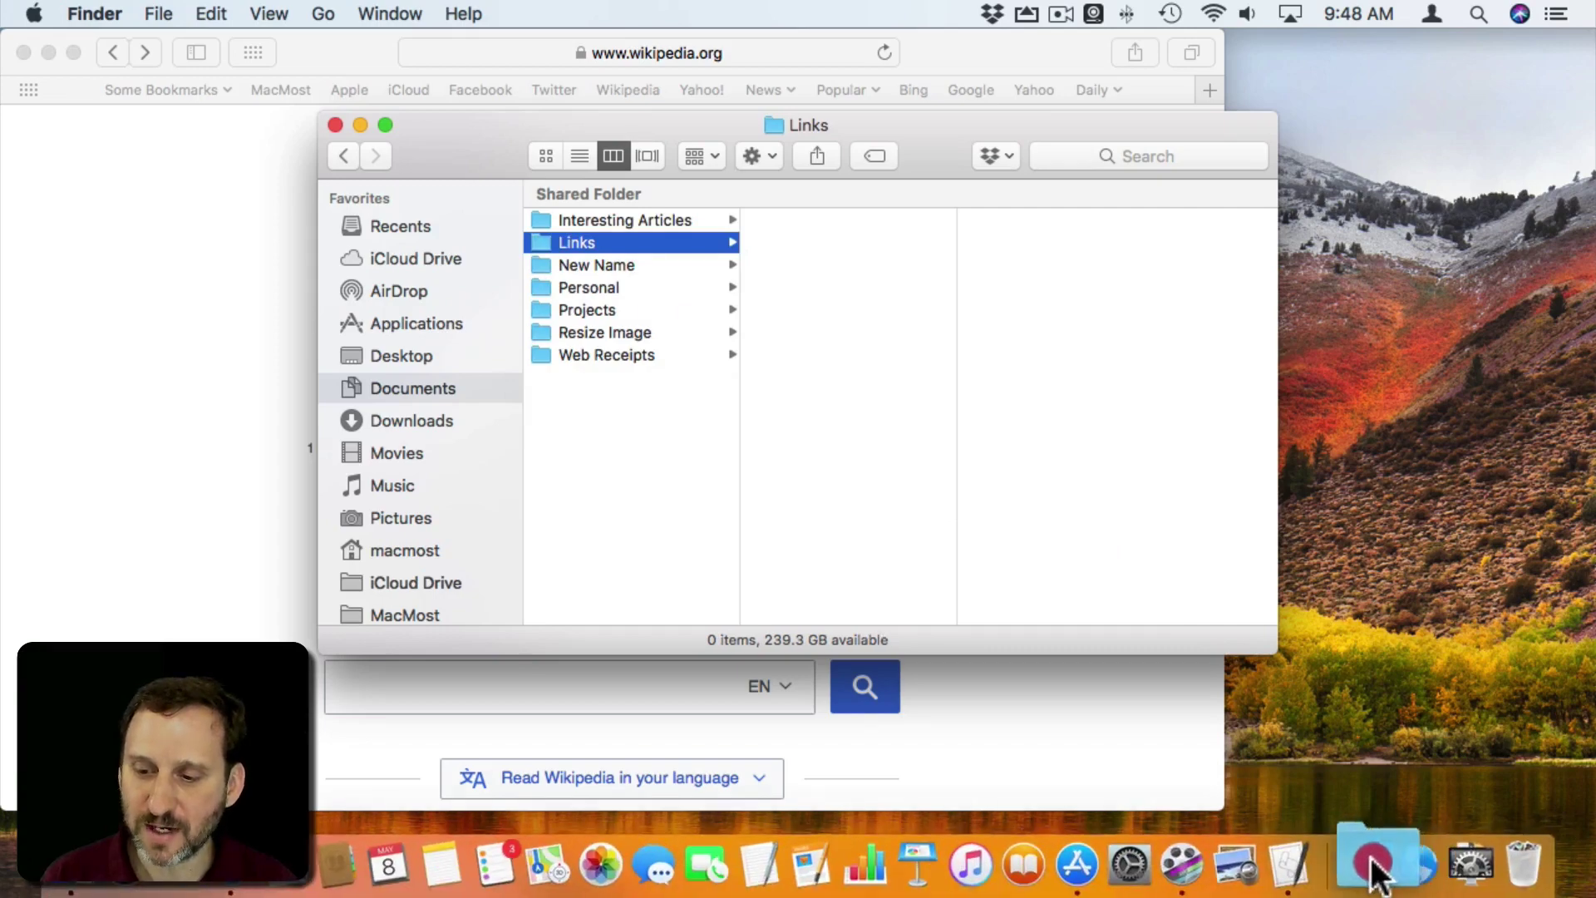
# Step: Add the Links folder to the Dock and move its window aside to reveal Safari
pyautogui.moveTo(1371, 861); pyautogui.dragTo(1374, 863)
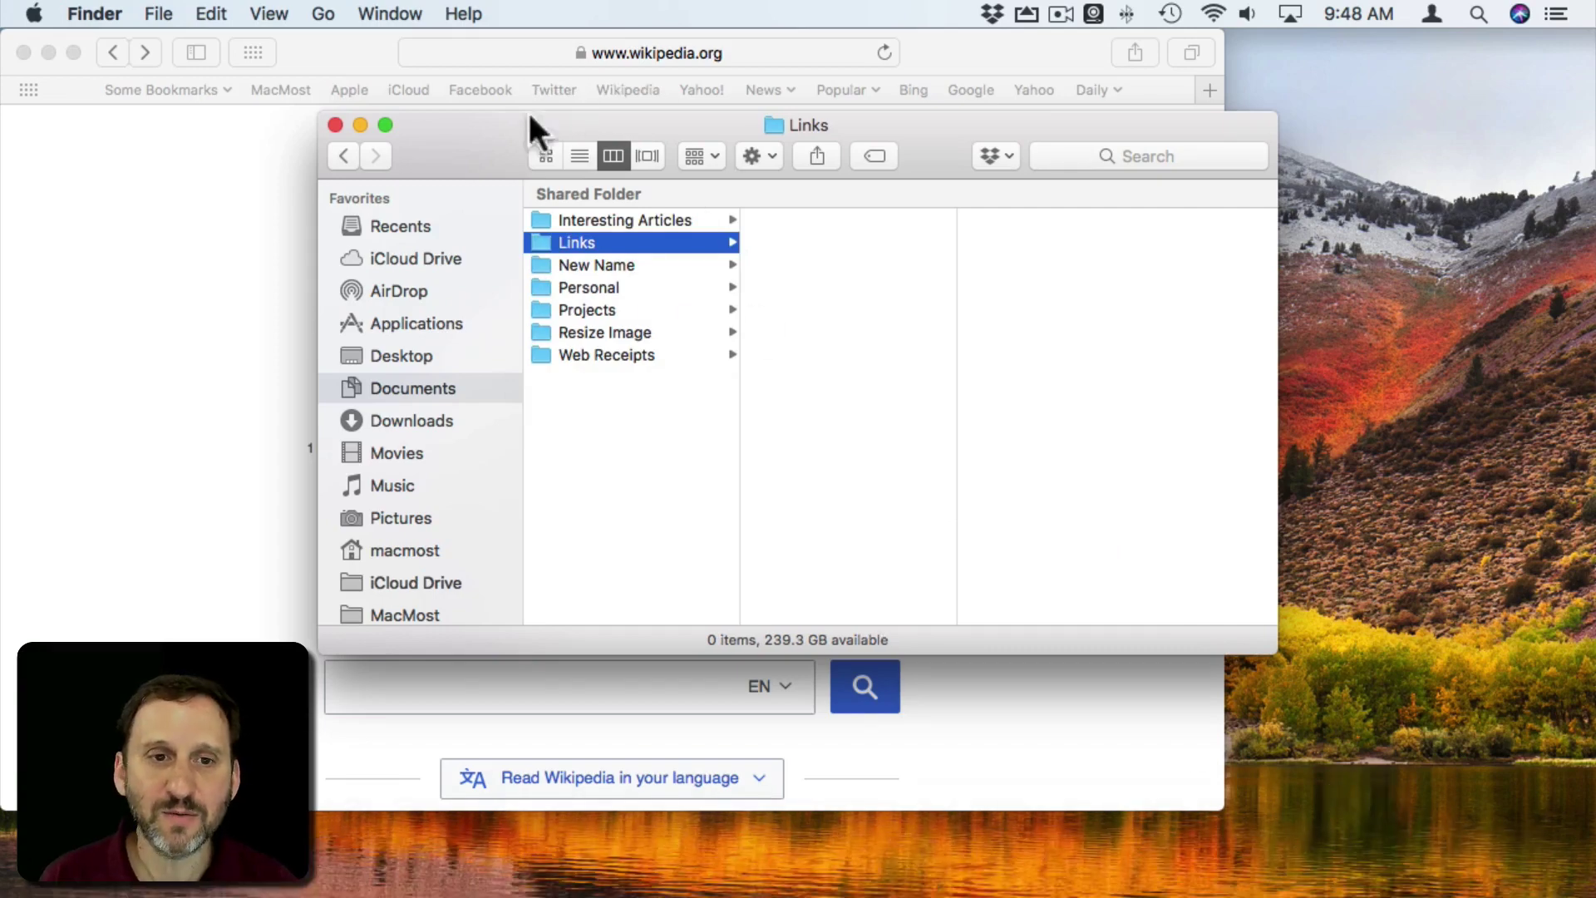
pyautogui.moveTo(530, 125); pyautogui.dragTo(1332, 136)
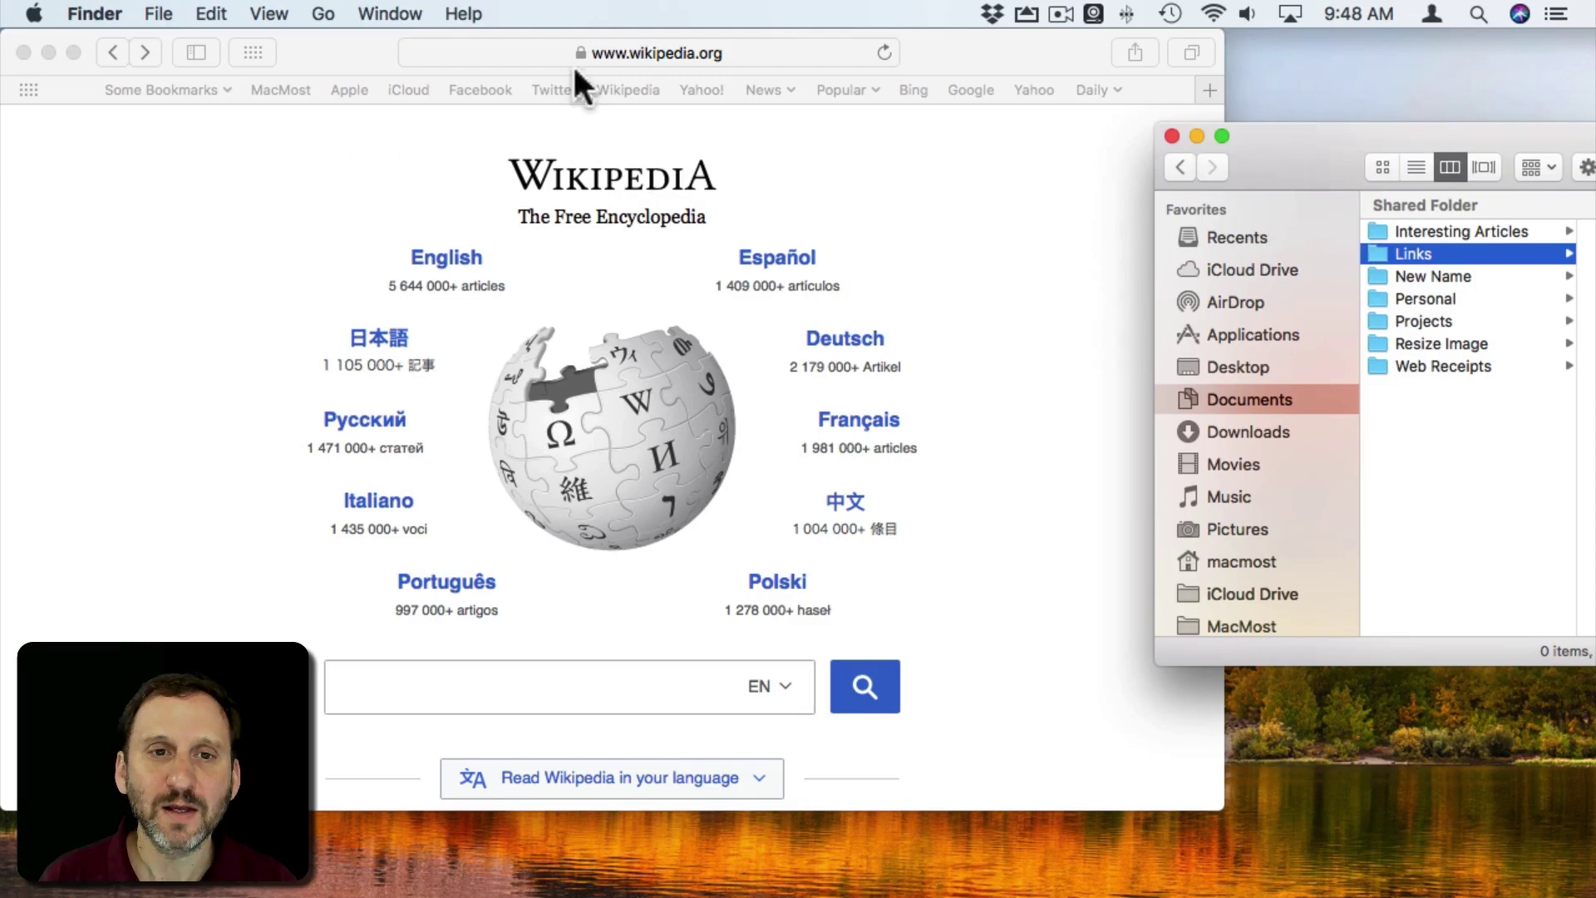
# Step: Drop the Wikipedia page link from Safari into the Links folder
pyautogui.moveTo(683, 57)
pyautogui.mouseDown()
pyautogui.moveTo(1380, 379)
pyautogui.moveTo(1412, 248)
pyautogui.mouseUp()
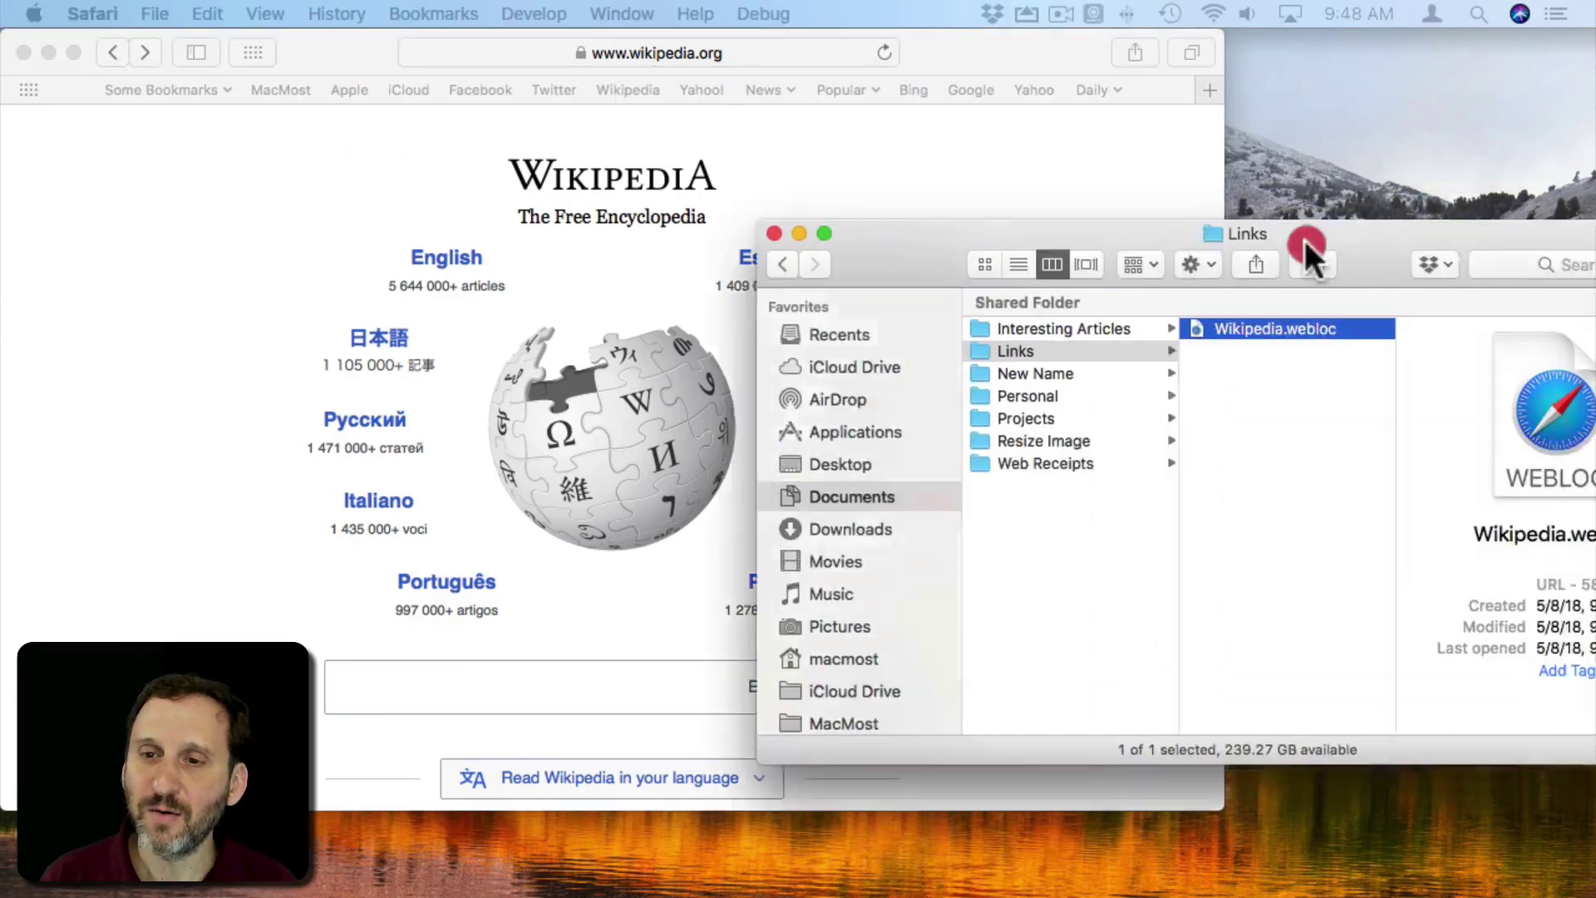
pyautogui.moveTo(1305, 241); pyautogui.dragTo(1105, 214)
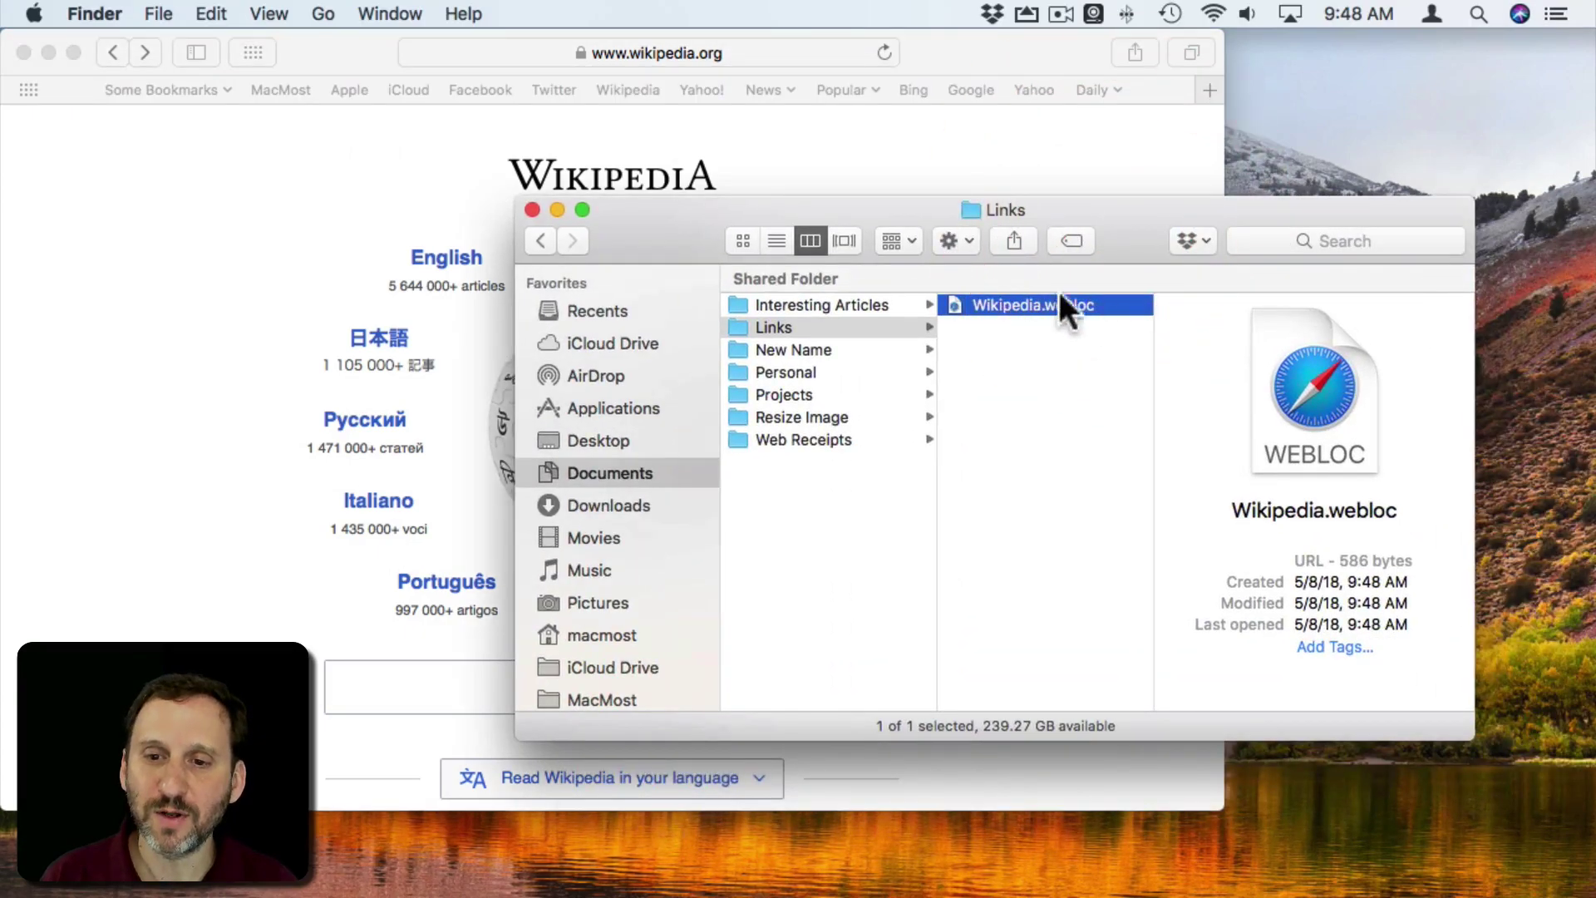
pyautogui.click(666, 134)
# Step: Load apple.com and save its address-bar link into the Links folder
pyautogui.click(660, 52)
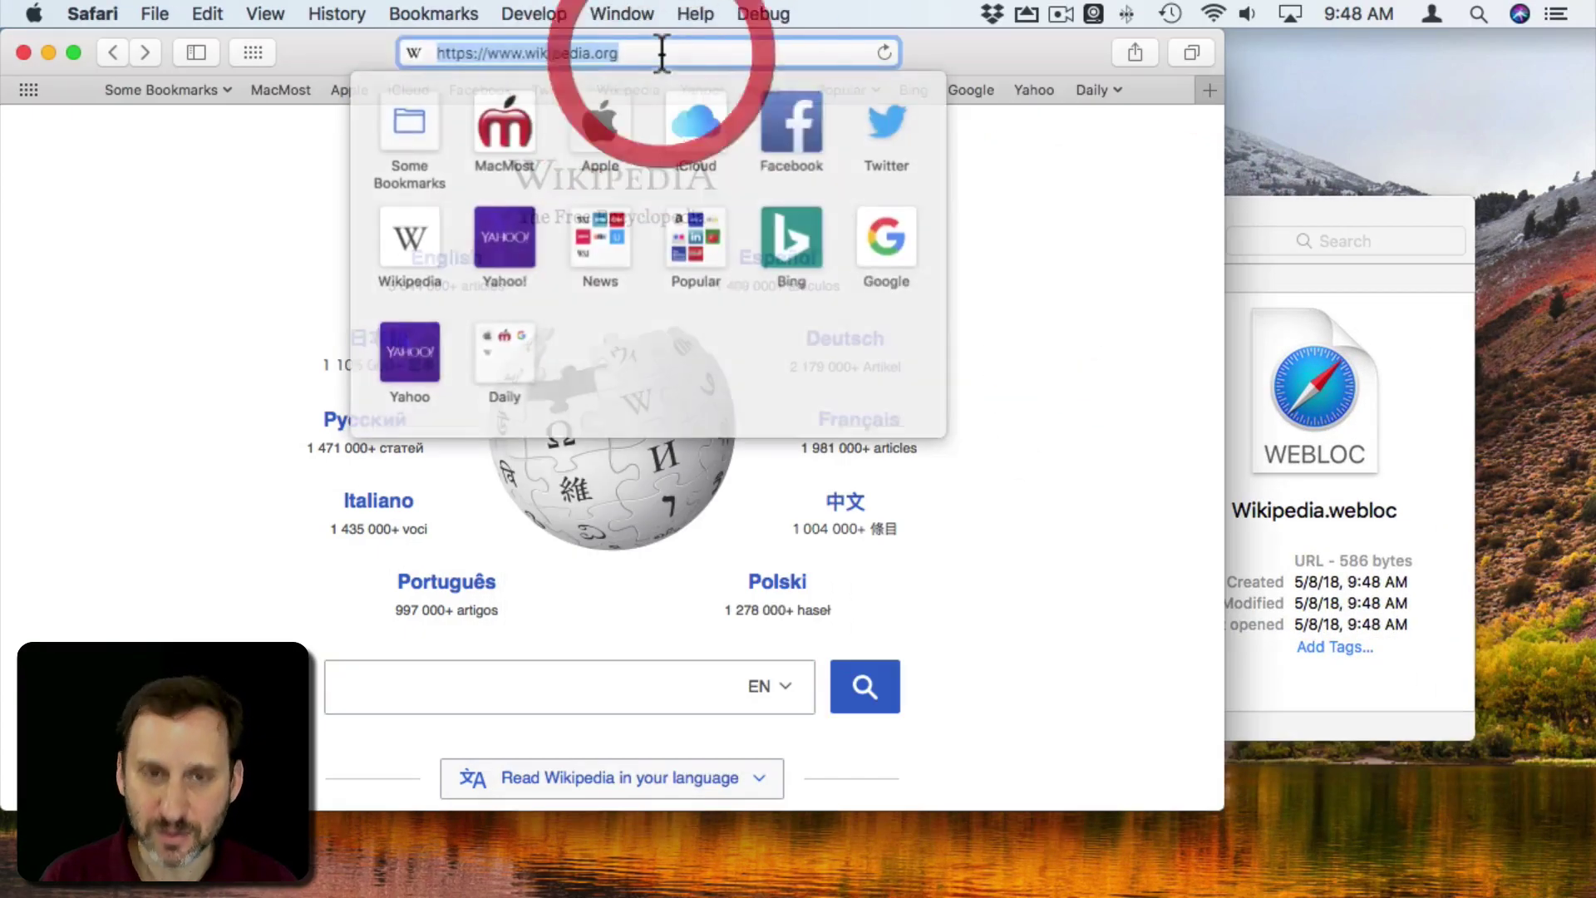
pyautogui.write('a')
pyautogui.press('Return')
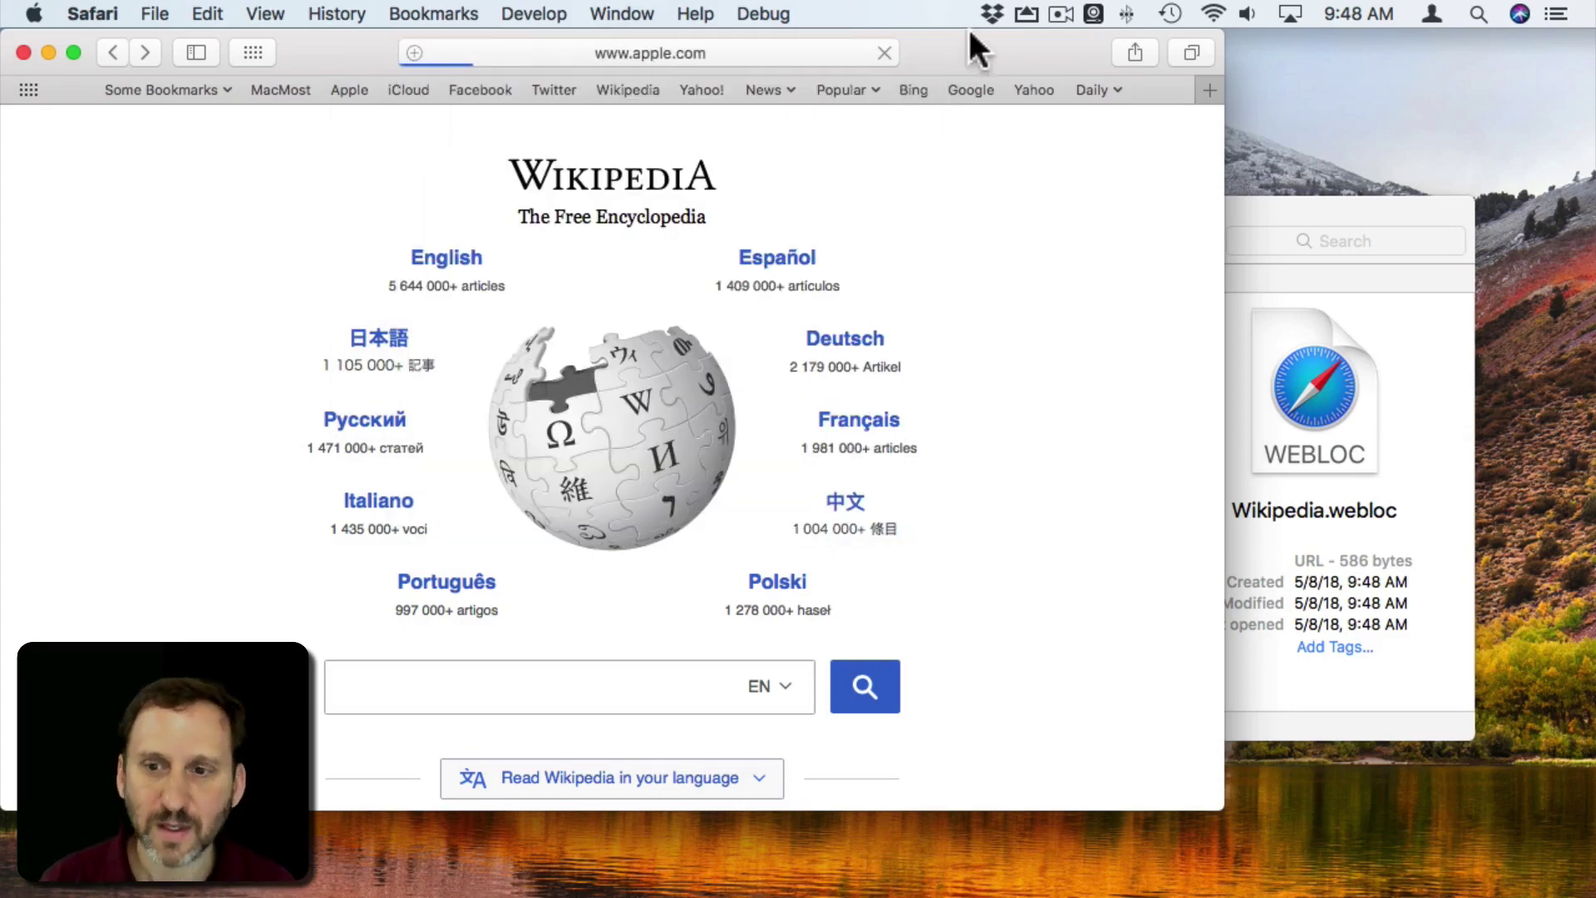
pyautogui.click(1242, 233)
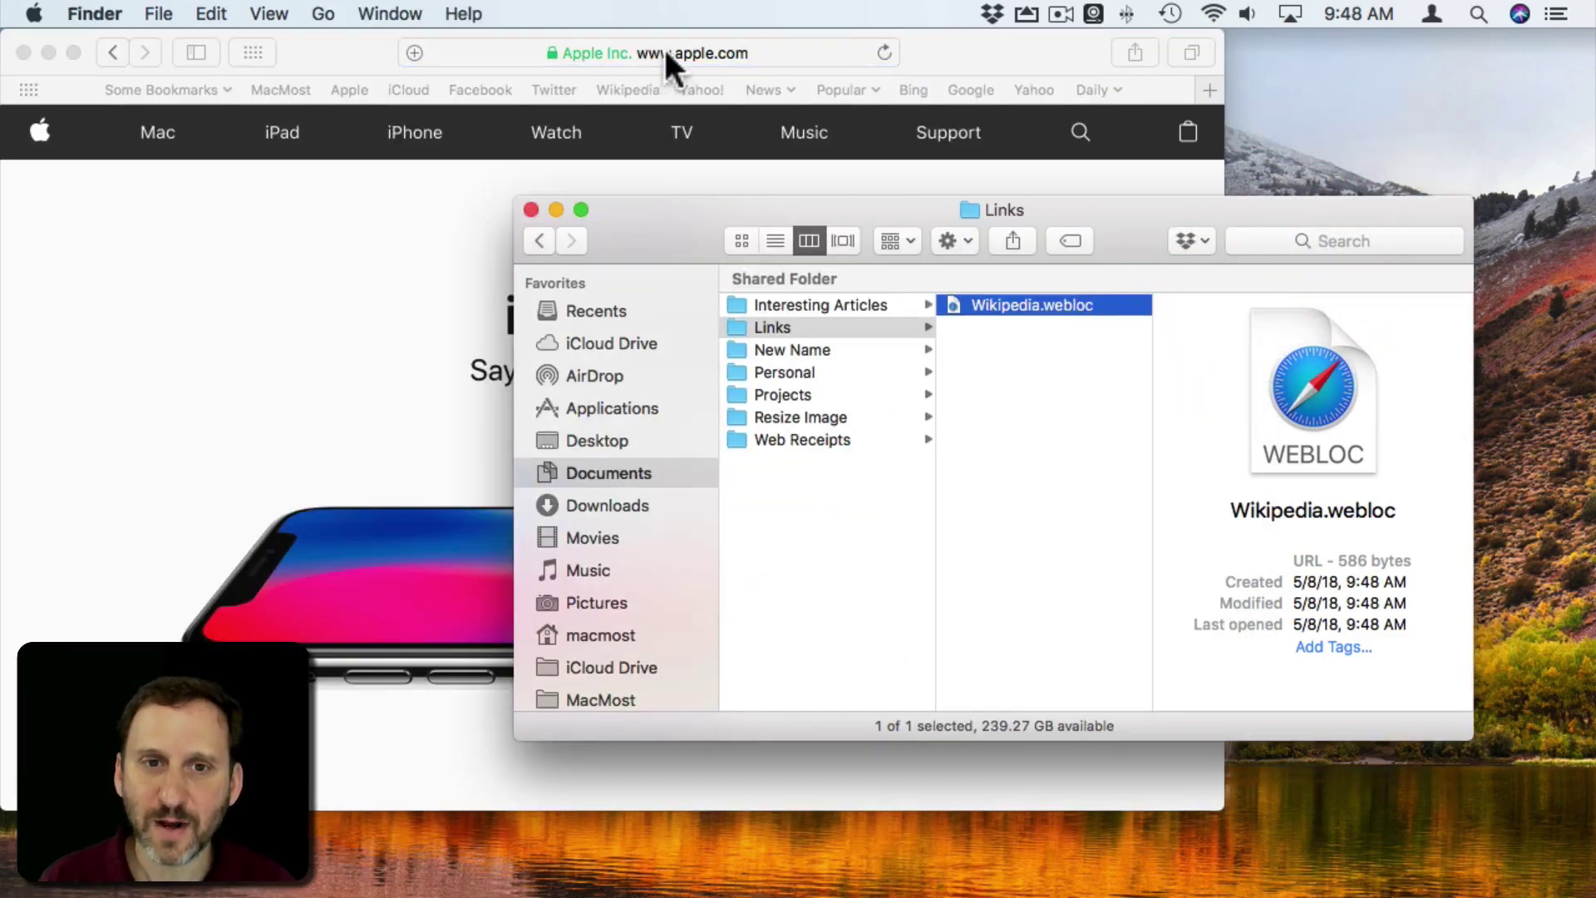
pyautogui.moveTo(664, 53)
pyautogui.mouseDown()
pyautogui.moveTo(1182, 391)
pyautogui.moveTo(1255, 216)
pyautogui.moveTo(1389, 195)
pyautogui.mouseUp()
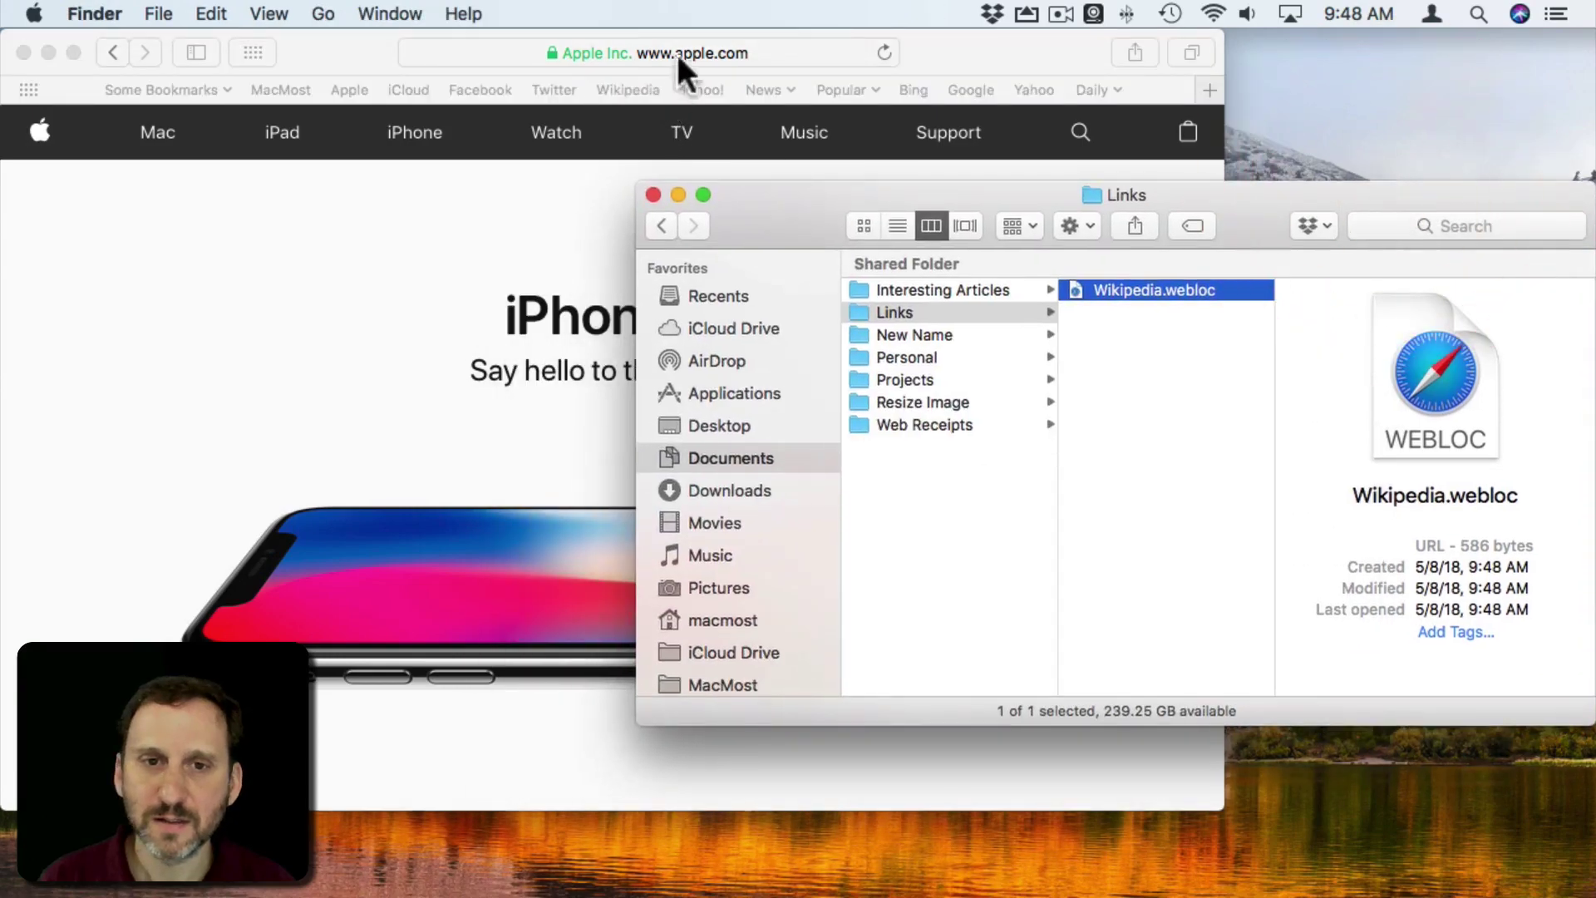
pyautogui.moveTo(676, 52); pyautogui.dragTo(1263, 380)
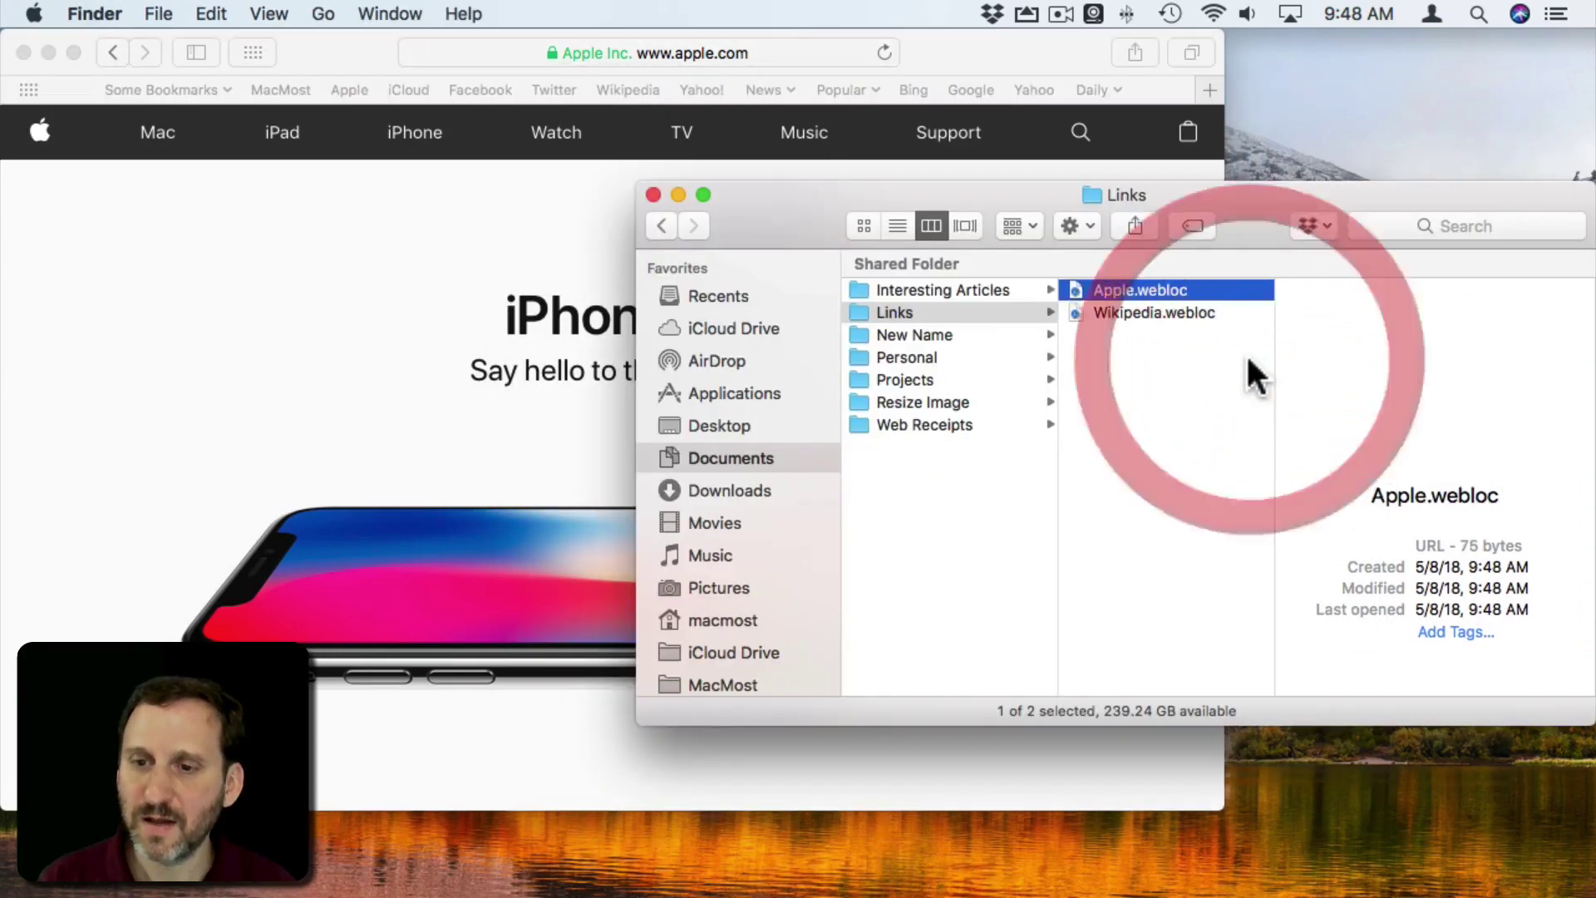
pyautogui.click(255, 262)
# Step: Go to macmost.com and save its link into the Links folder as well
pyautogui.click(709, 56)
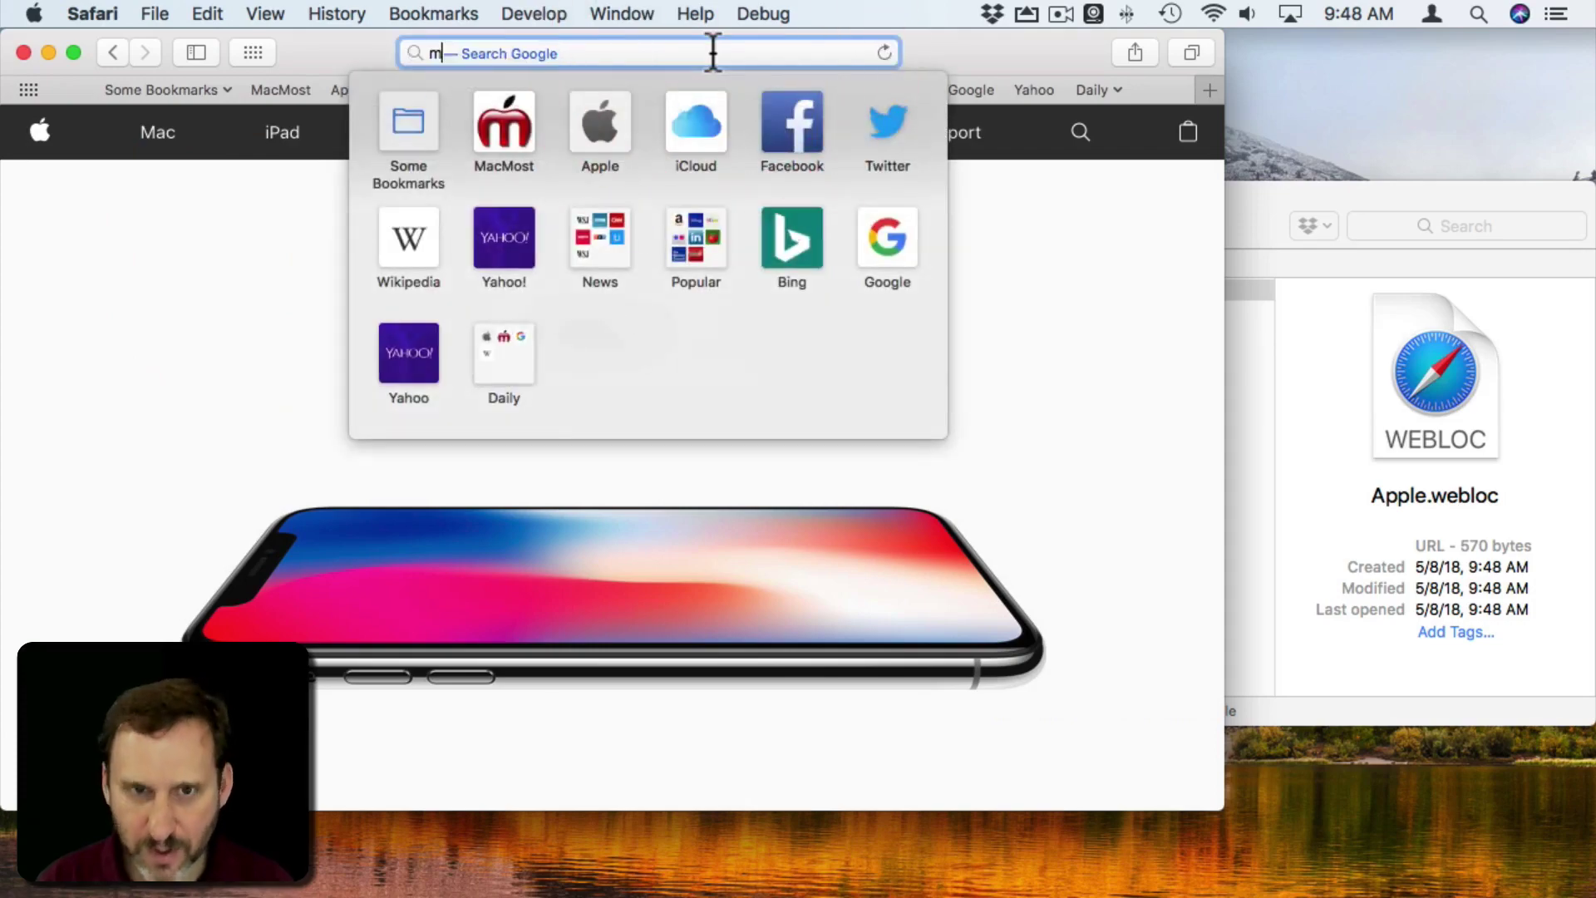
pyautogui.write('mac')
pyautogui.press('Return')
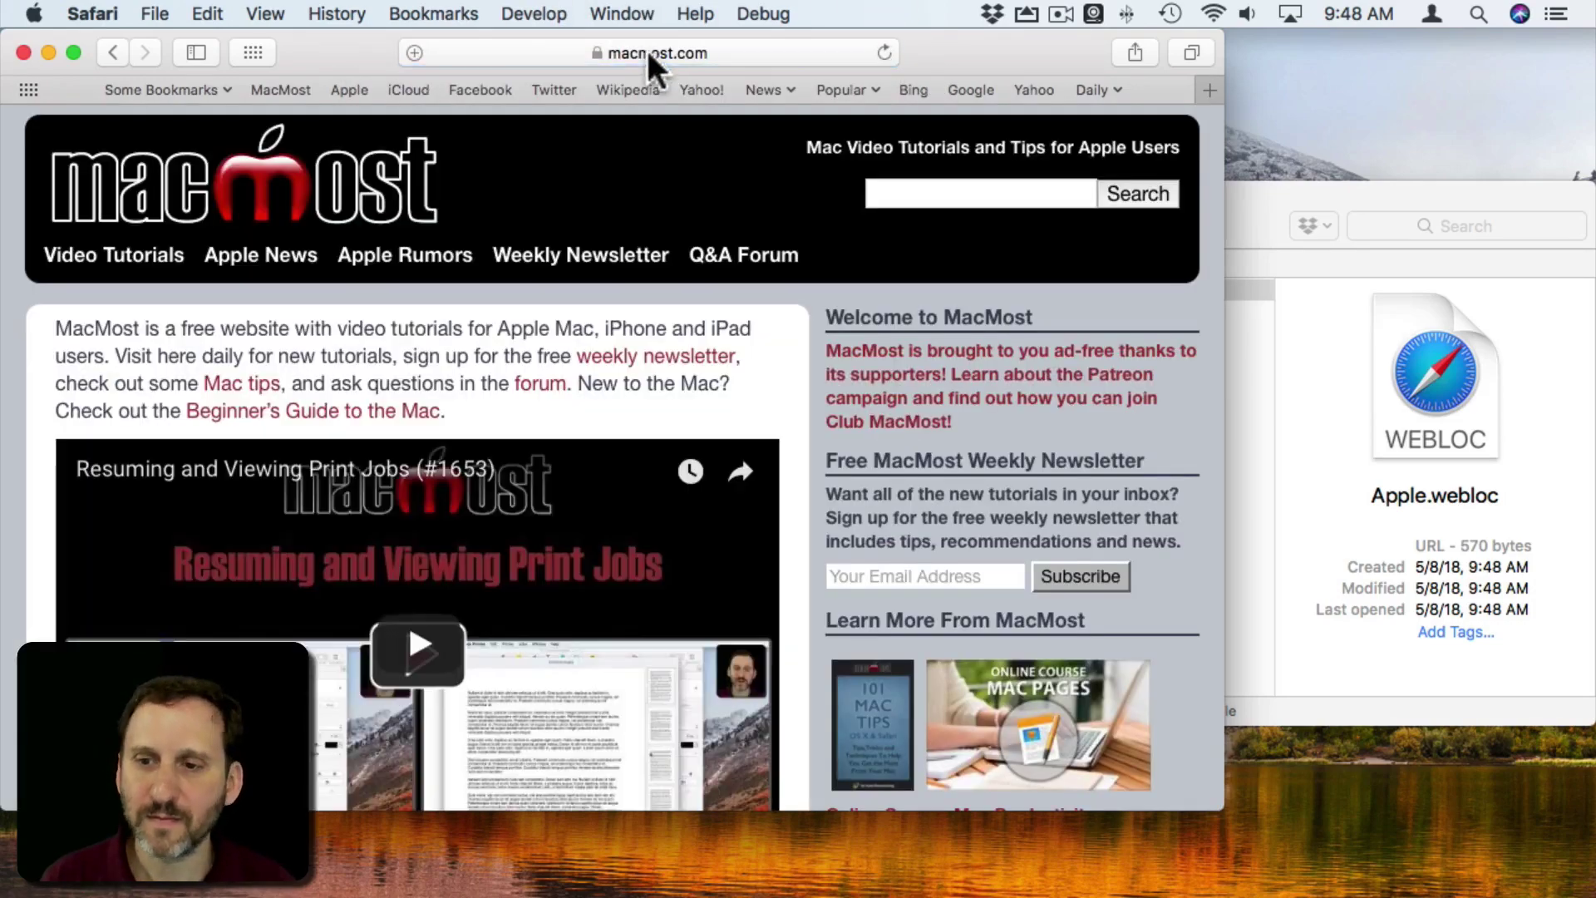
pyautogui.moveTo(657, 52)
pyautogui.mouseDown()
pyautogui.moveTo(1243, 388)
pyautogui.moveTo(1253, 325)
pyautogui.mouseUp()
pyautogui.click(1195, 290)
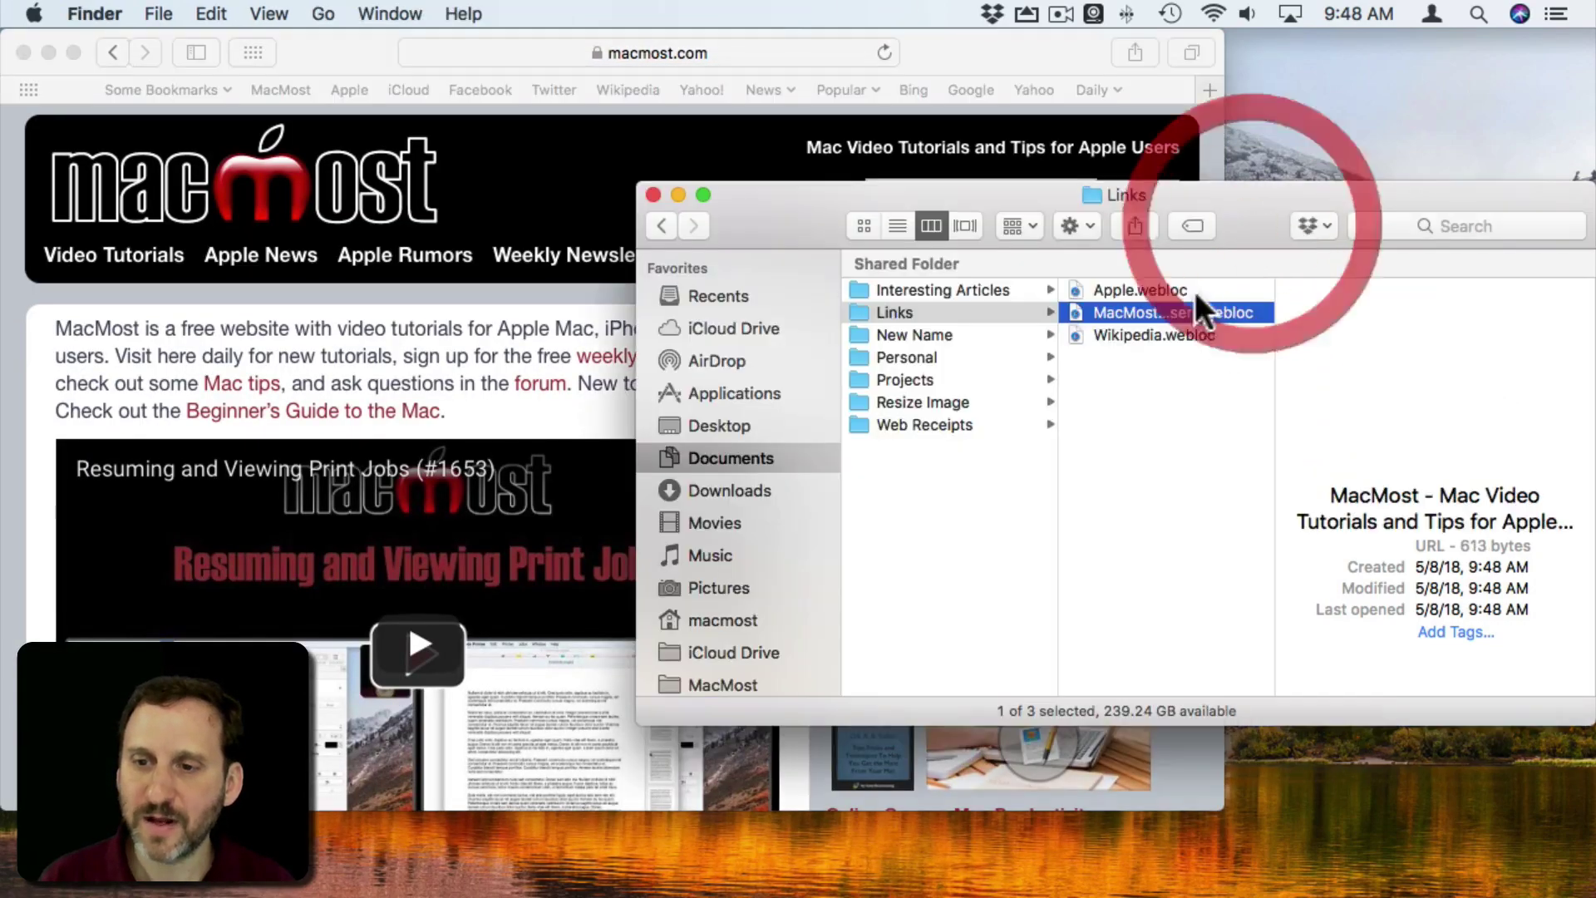
pyautogui.click(268, 55)
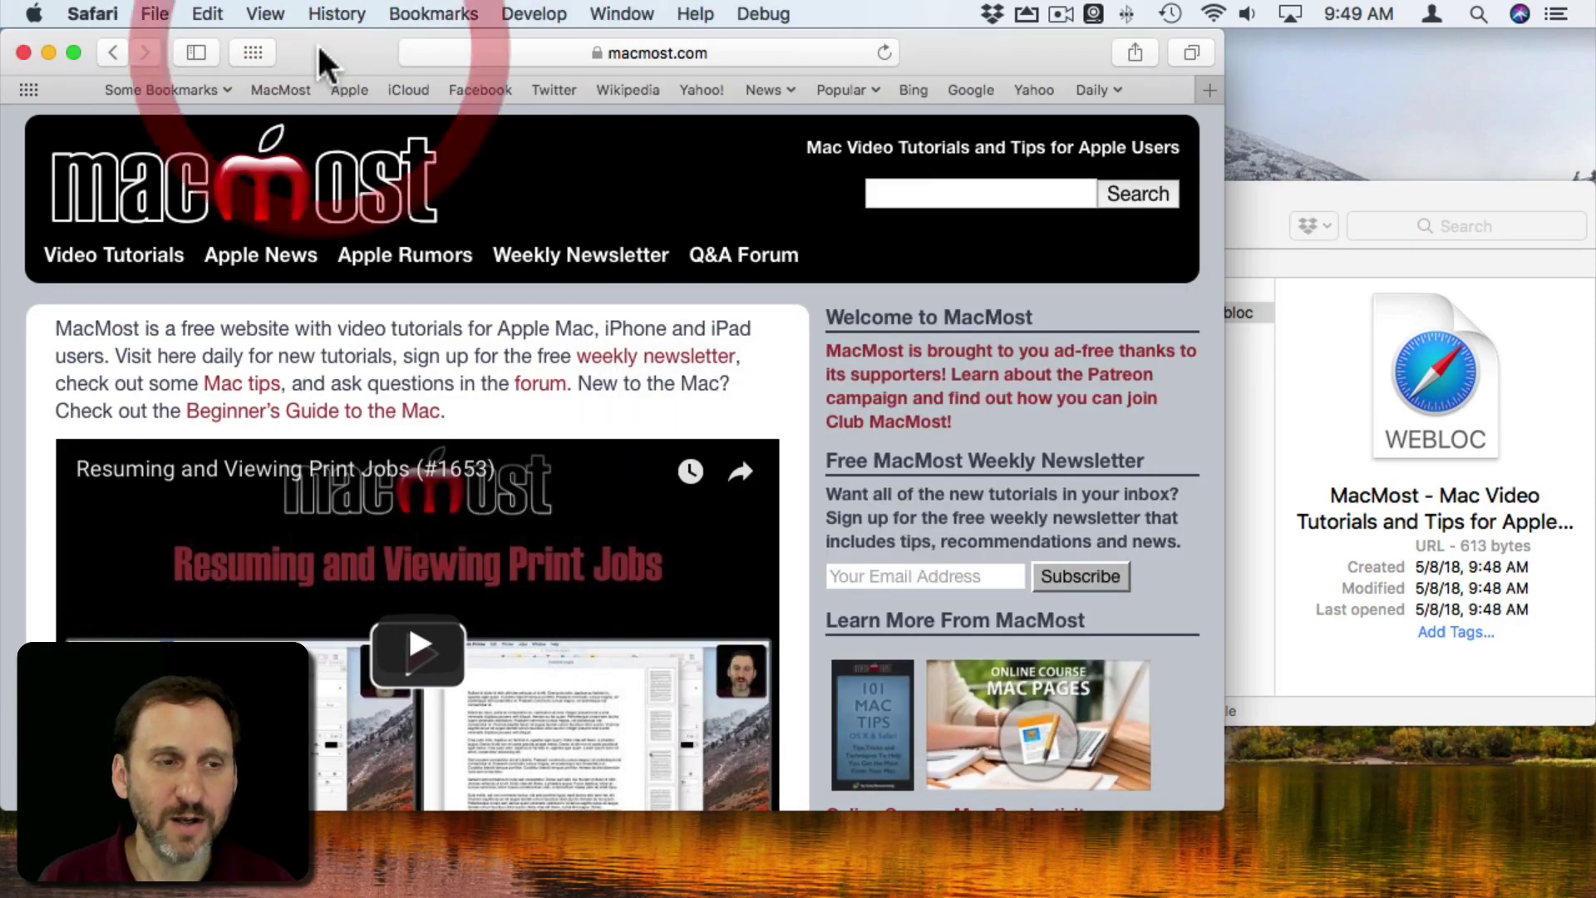
# Step: Hide Safari, close the Links window, and view the Dock Links stack as a fan
pyautogui.press('super+q')
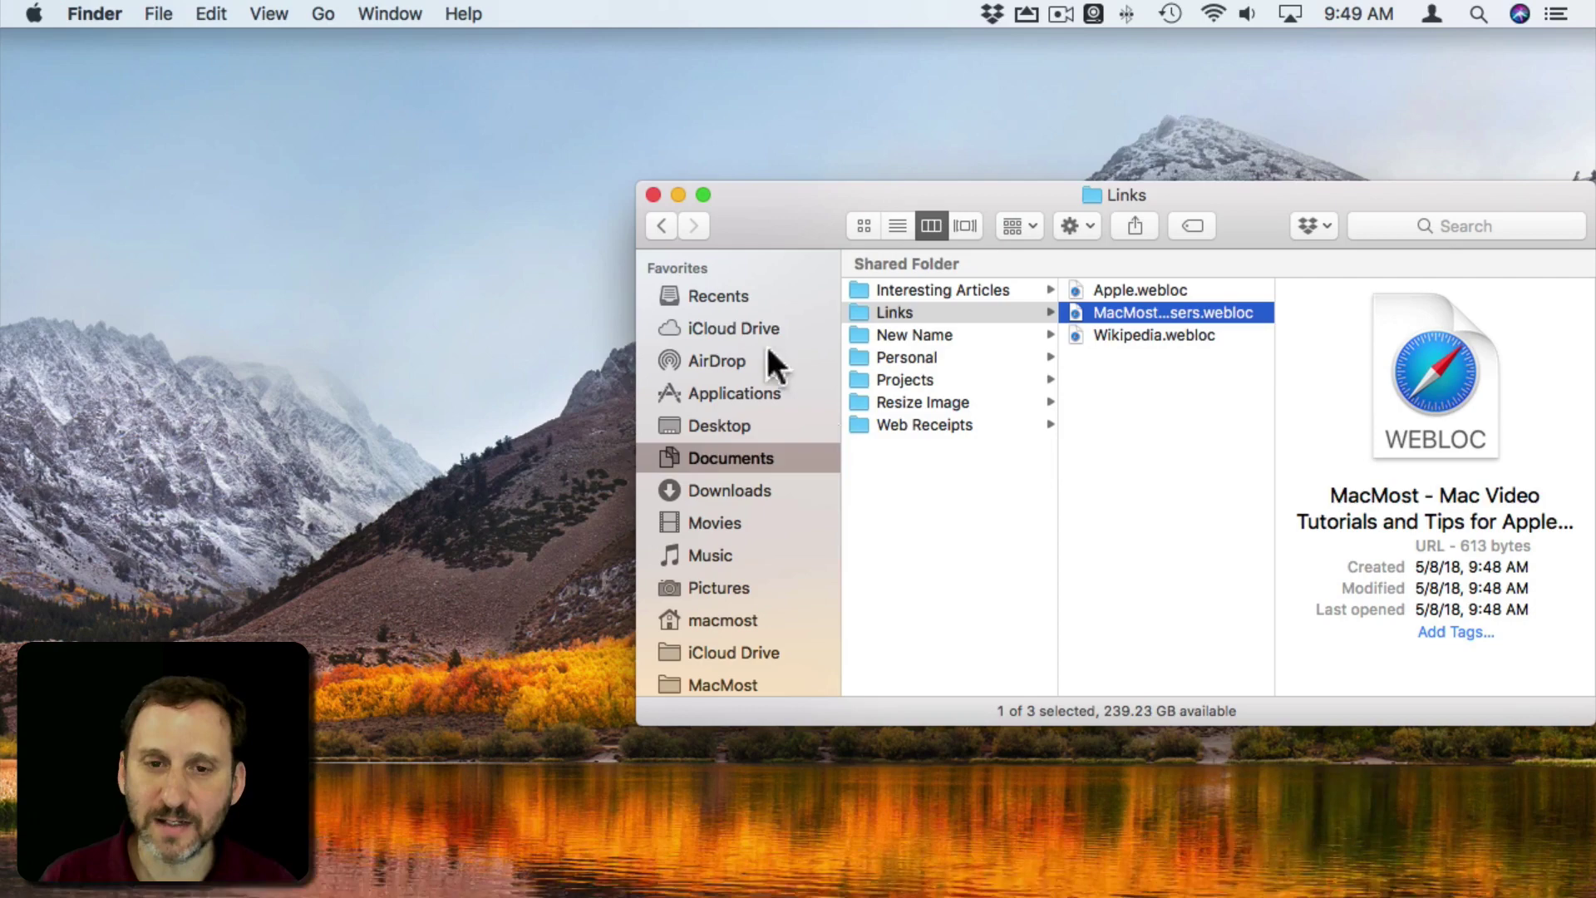
pyautogui.click(652, 195)
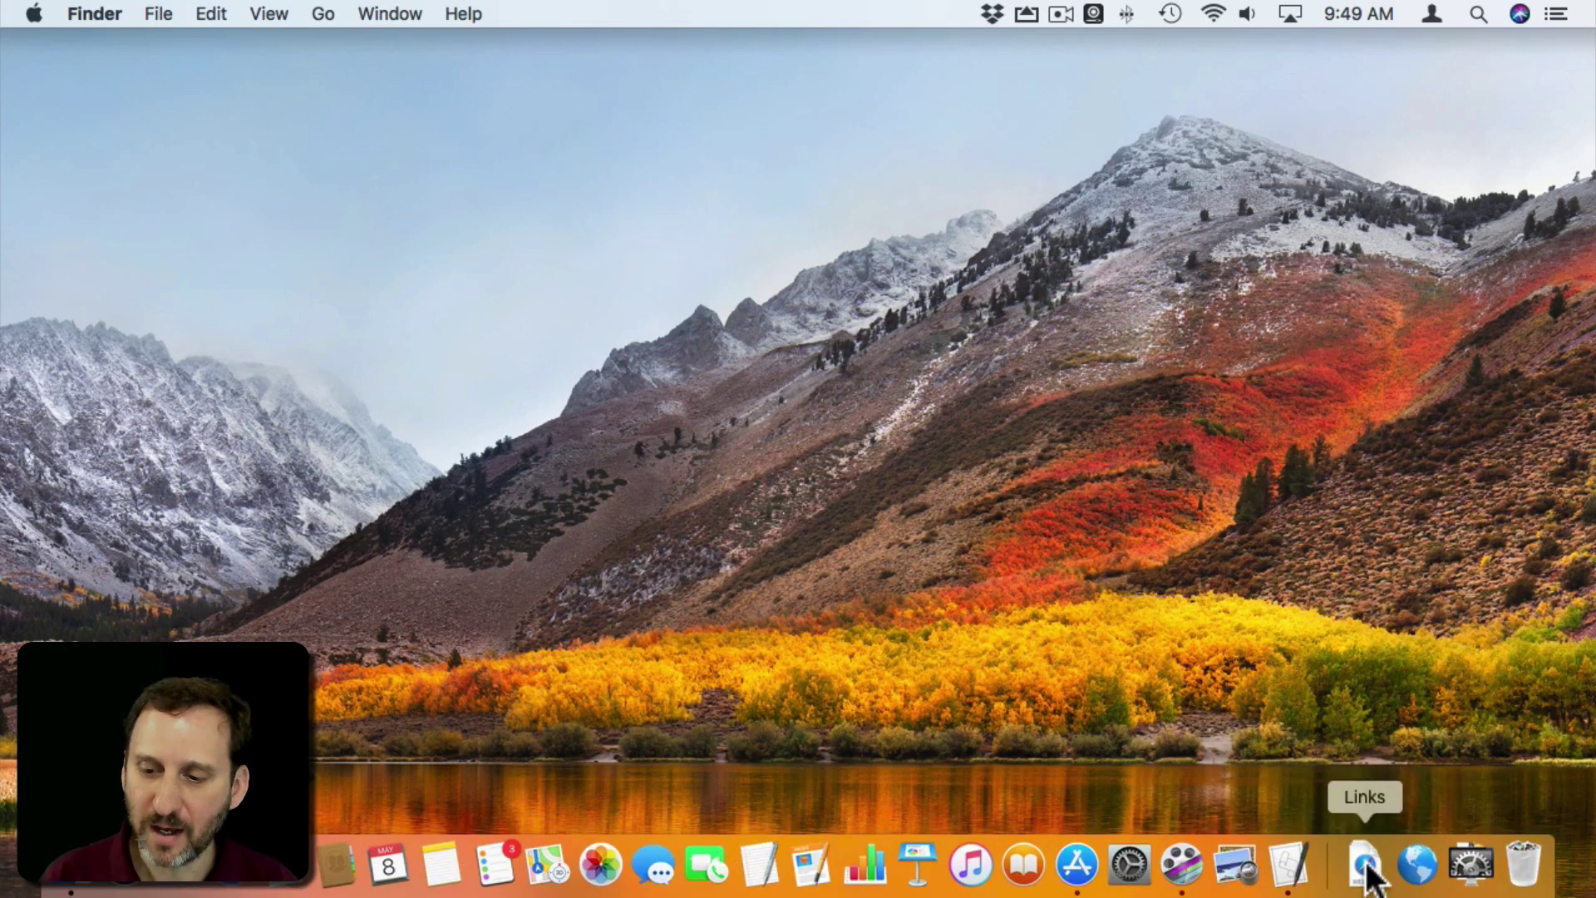
pyautogui.click(1364, 866)
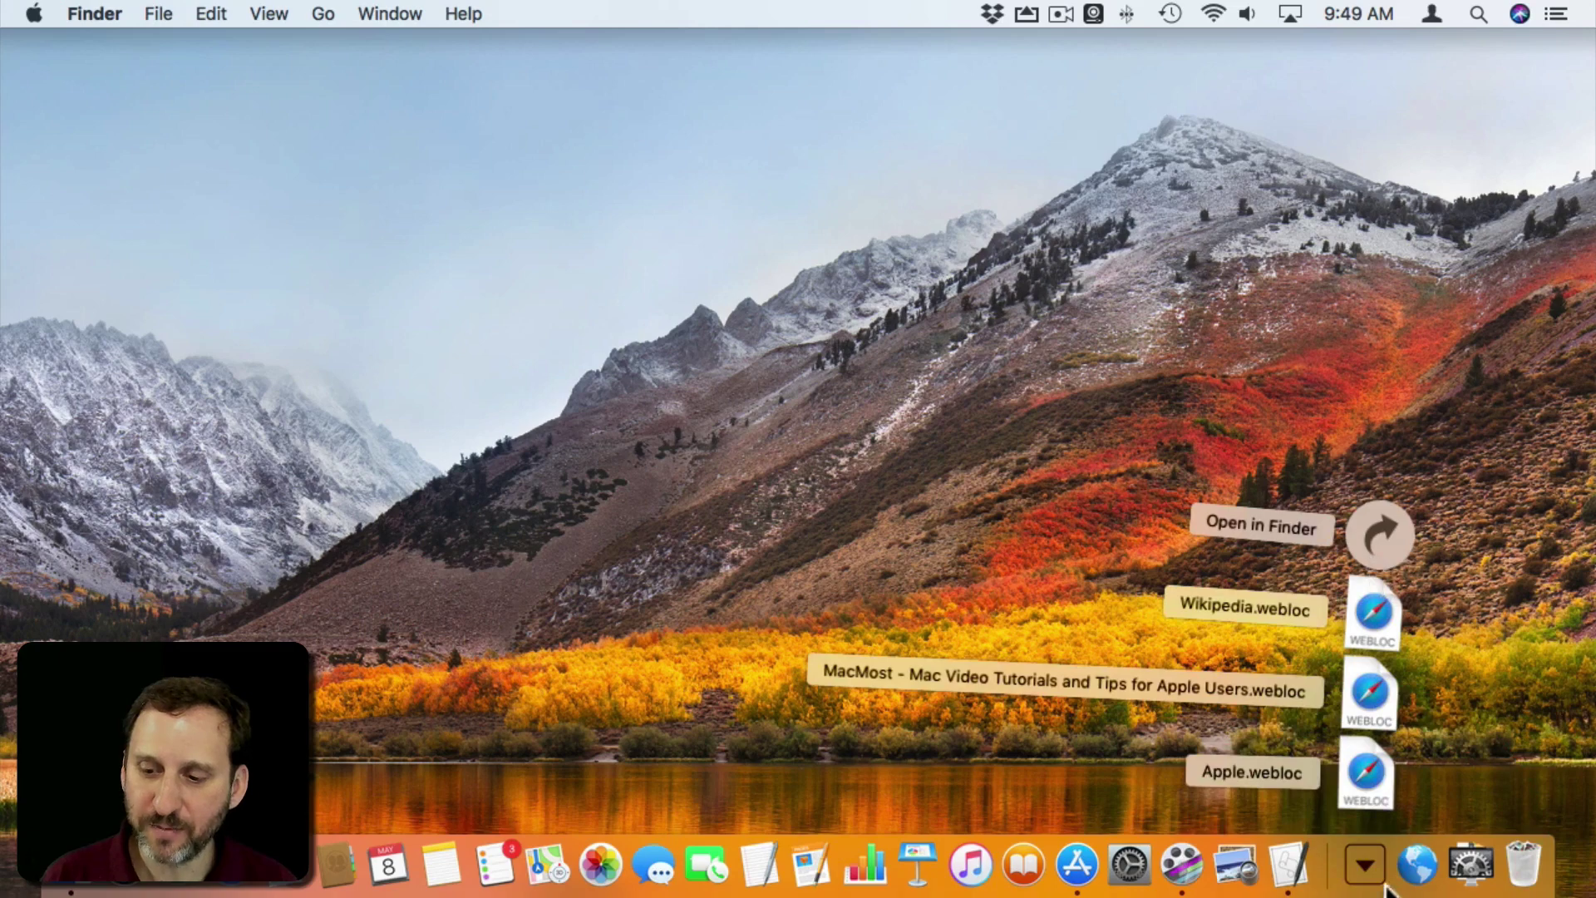
pyautogui.rightClick(1364, 866)
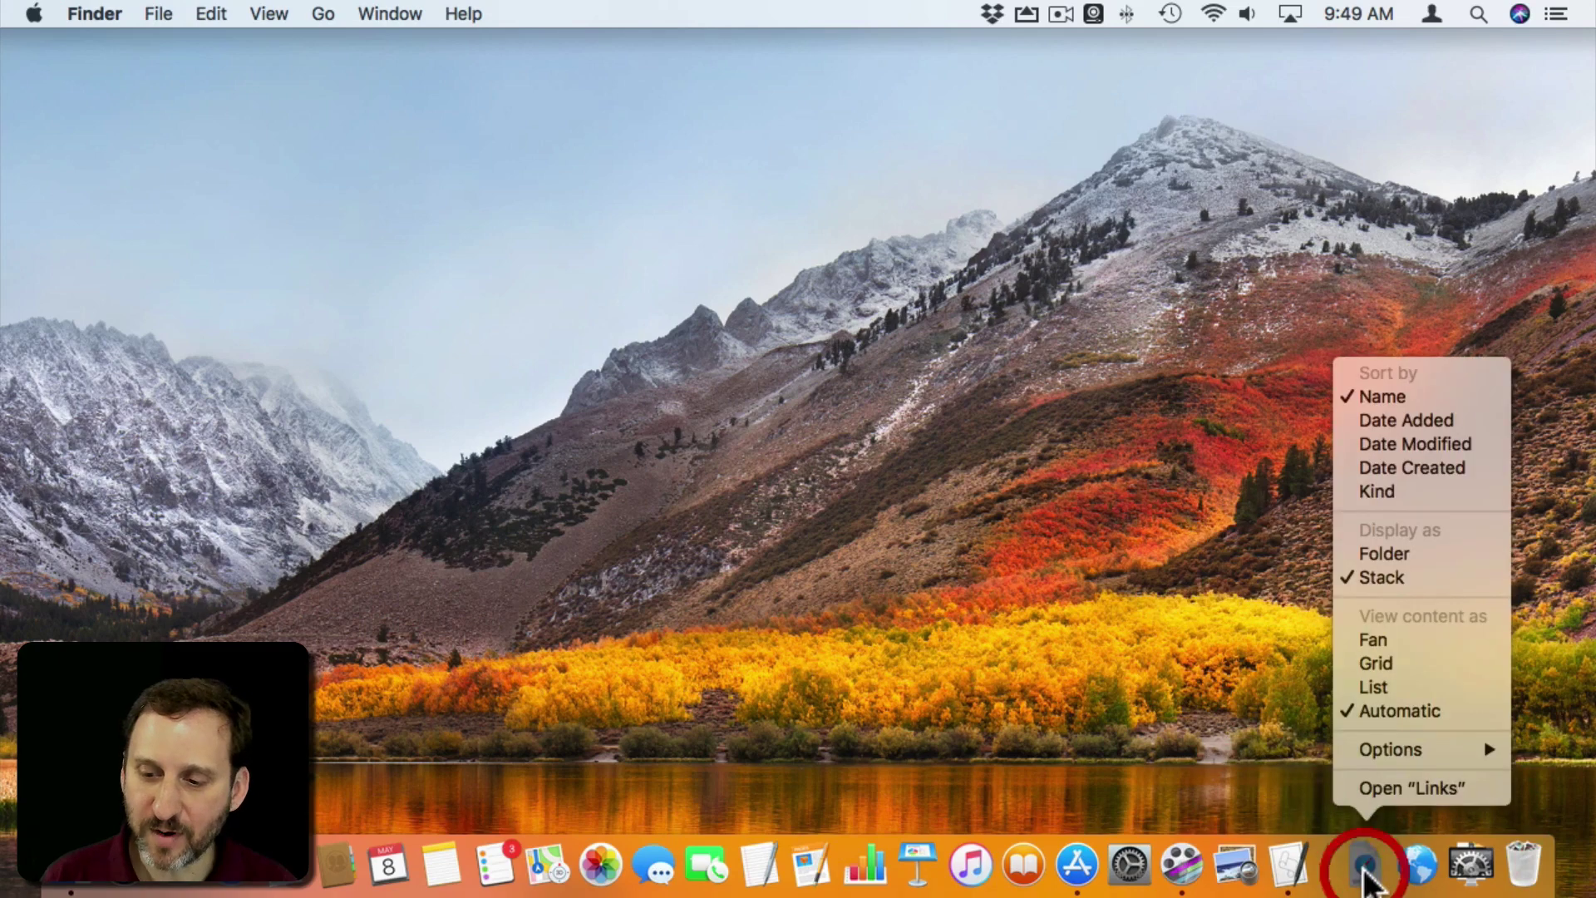
pyautogui.click(1374, 639)
pyautogui.click(1365, 866)
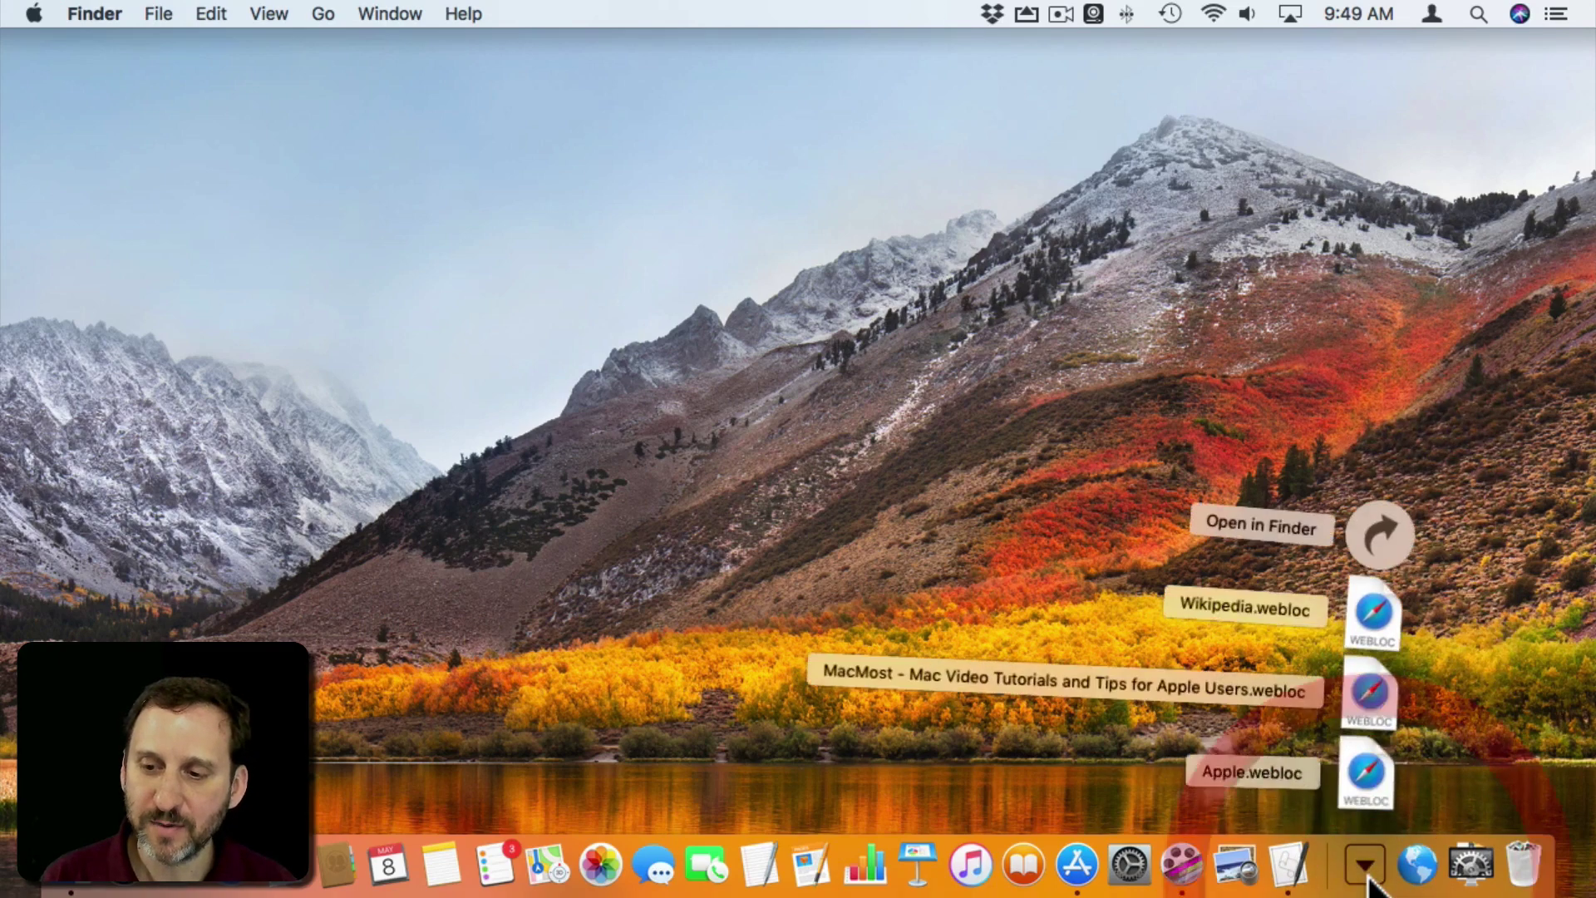
# Step: Try the Links stack as a grid, switch it to a list, and open Wikipedia.webloc from it
pyautogui.rightClick(1365, 867)
pyautogui.click(1376, 659)
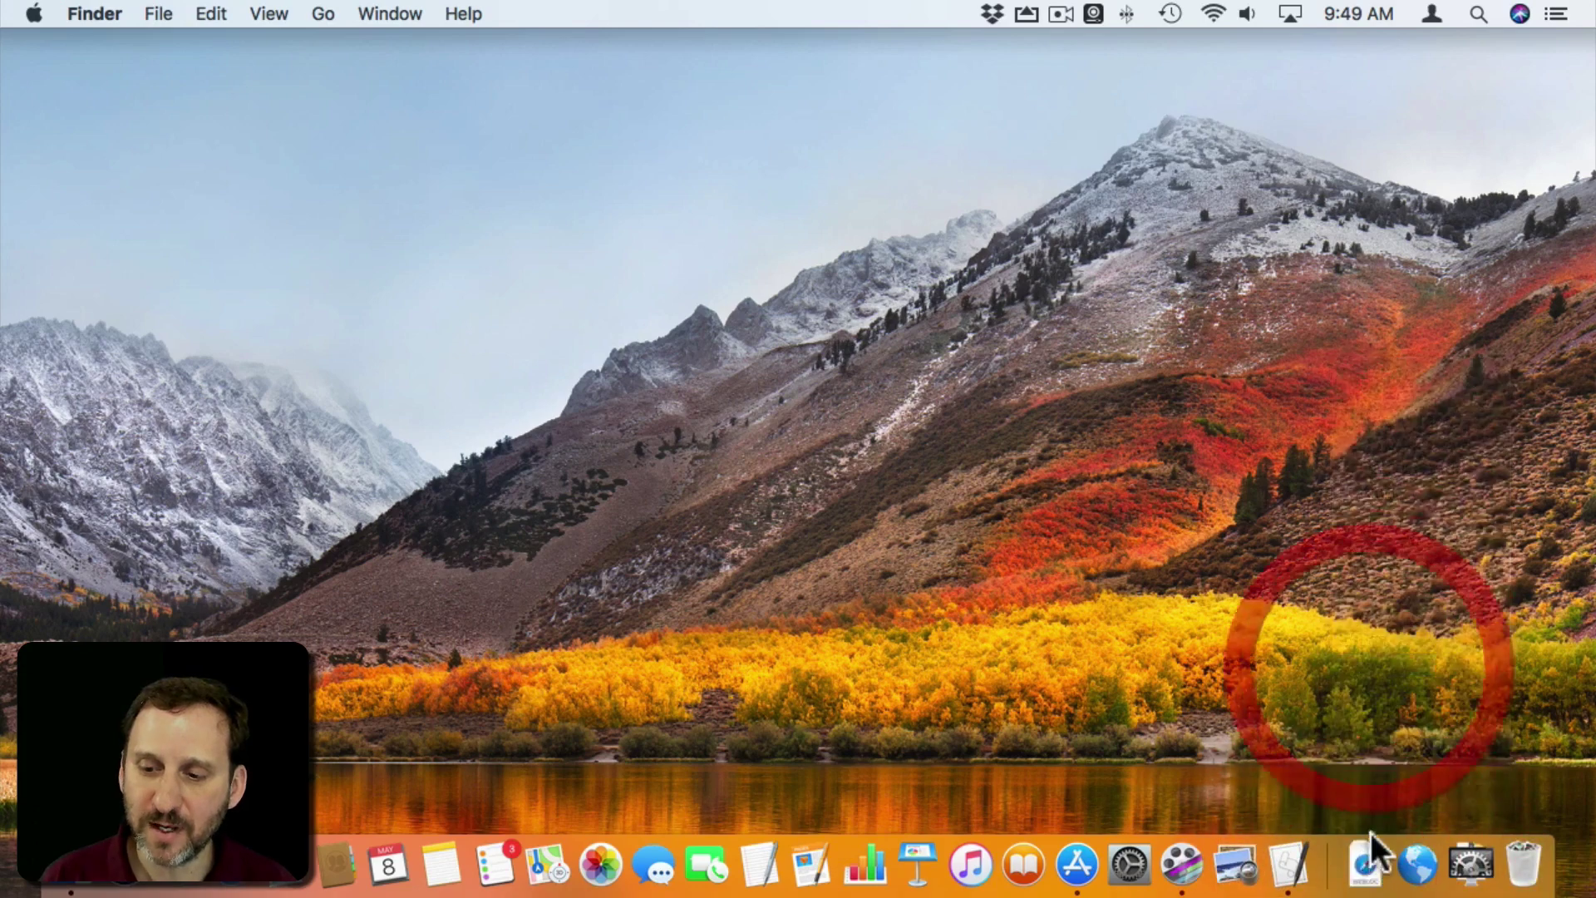
pyautogui.click(1364, 866)
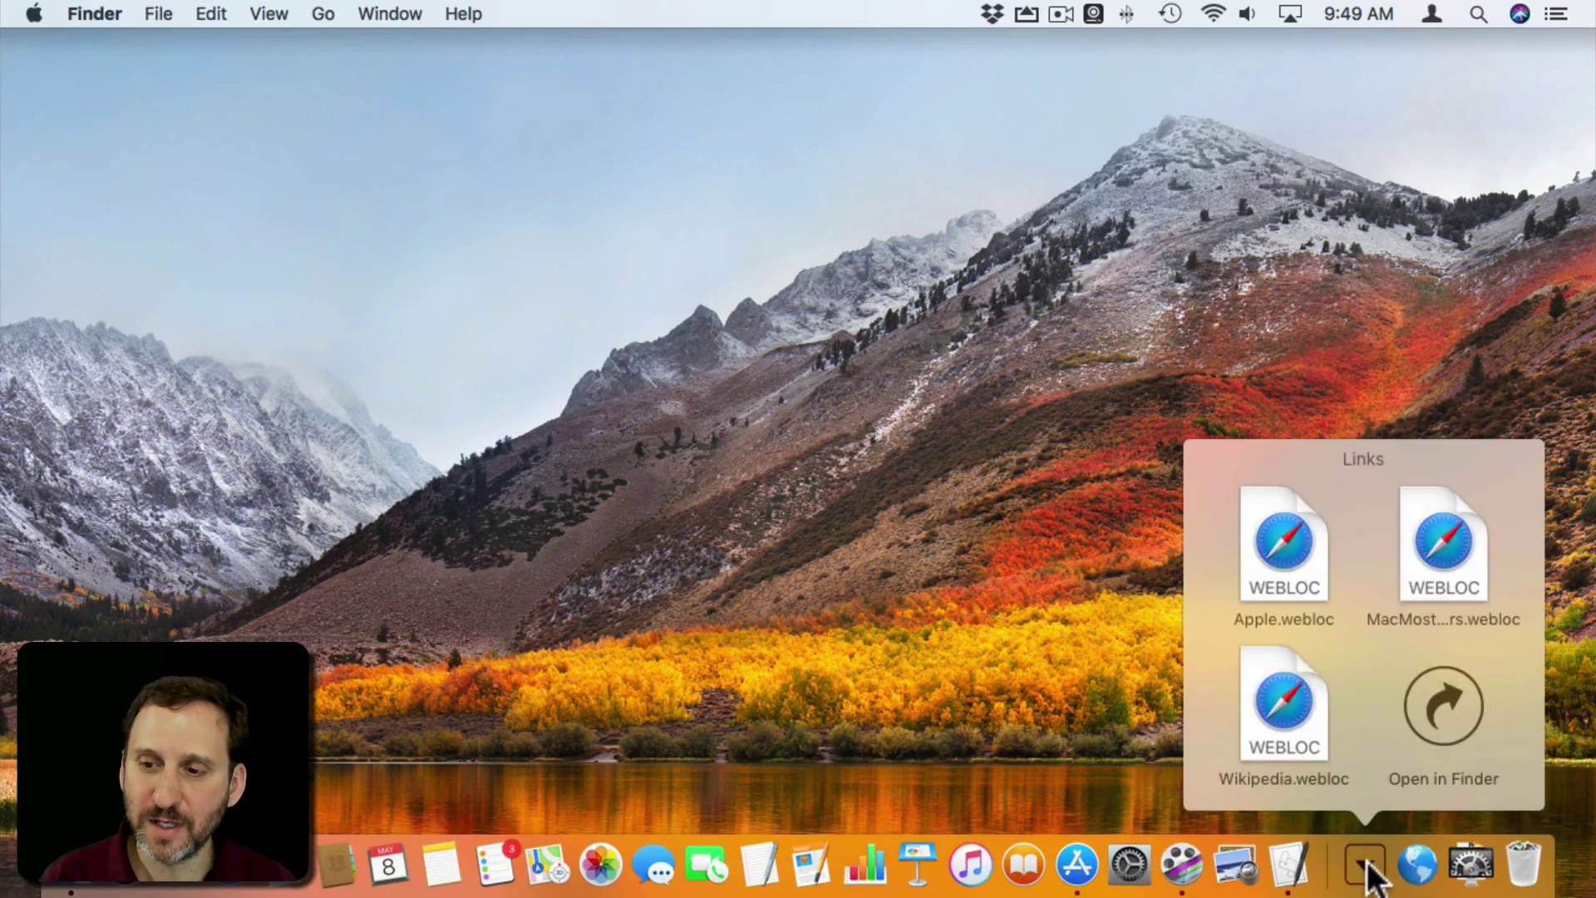
pyautogui.click(1372, 870)
pyautogui.rightClick(1364, 867)
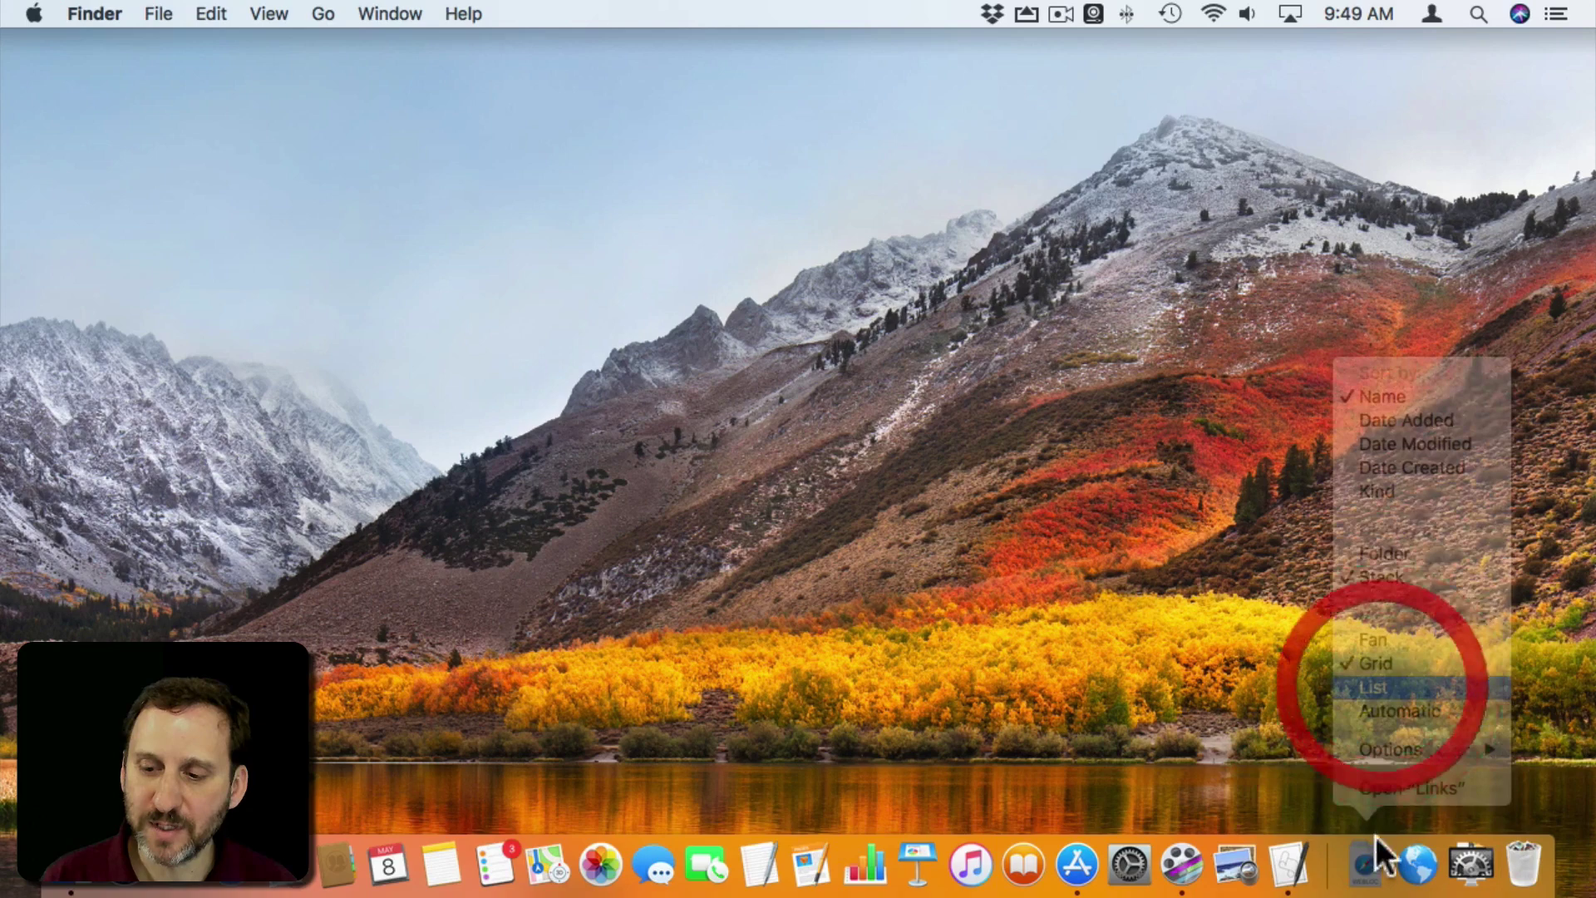
pyautogui.click(1365, 866)
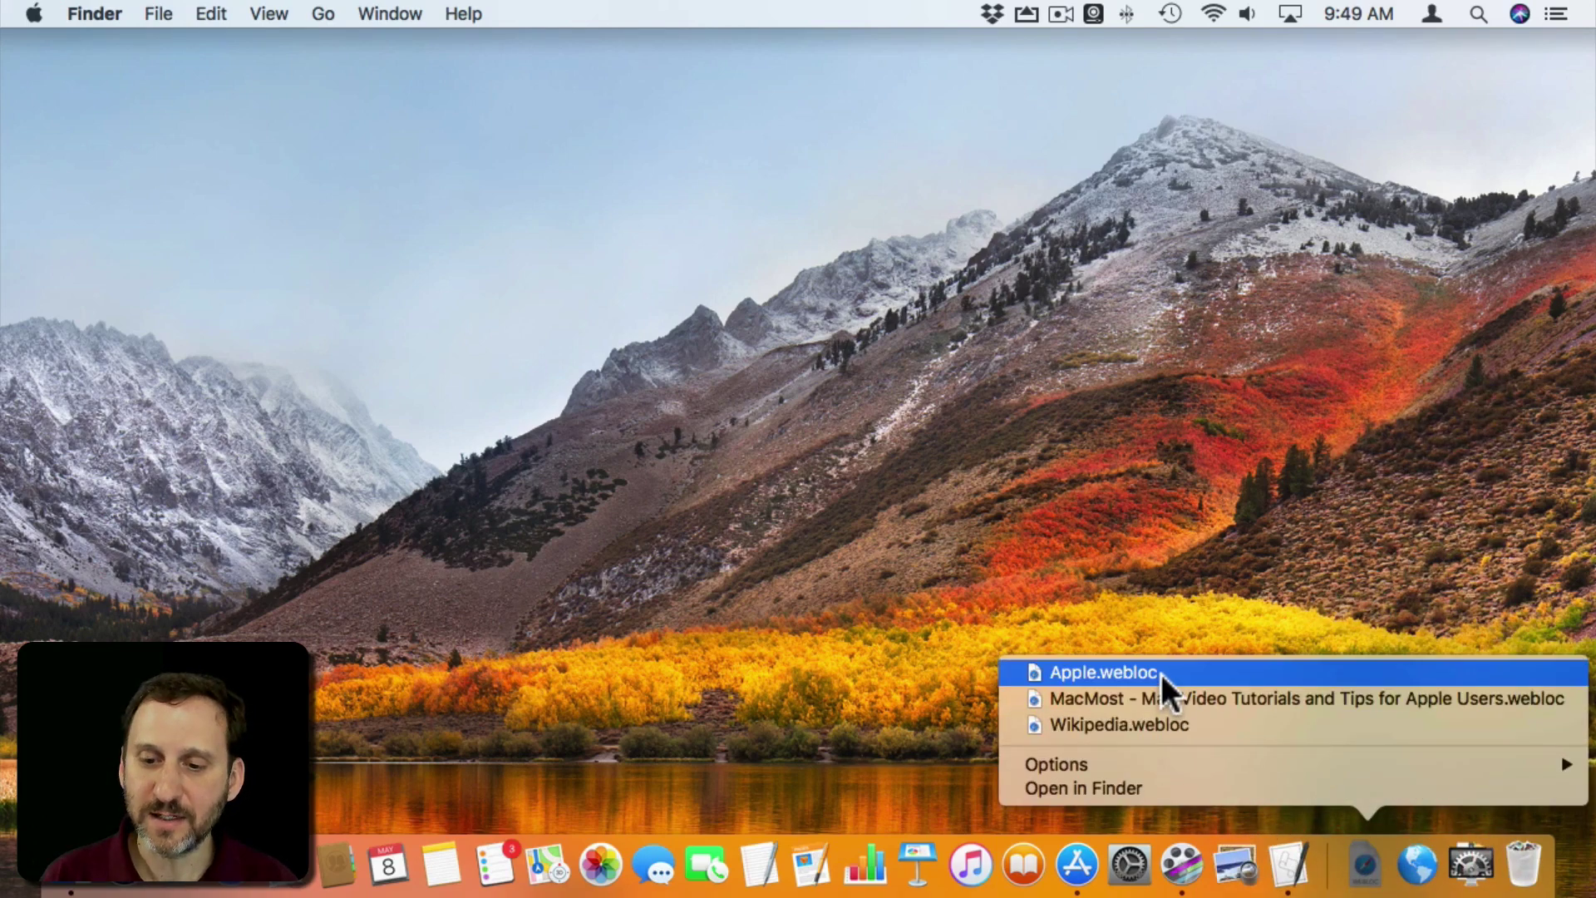
pyautogui.click(1135, 723)
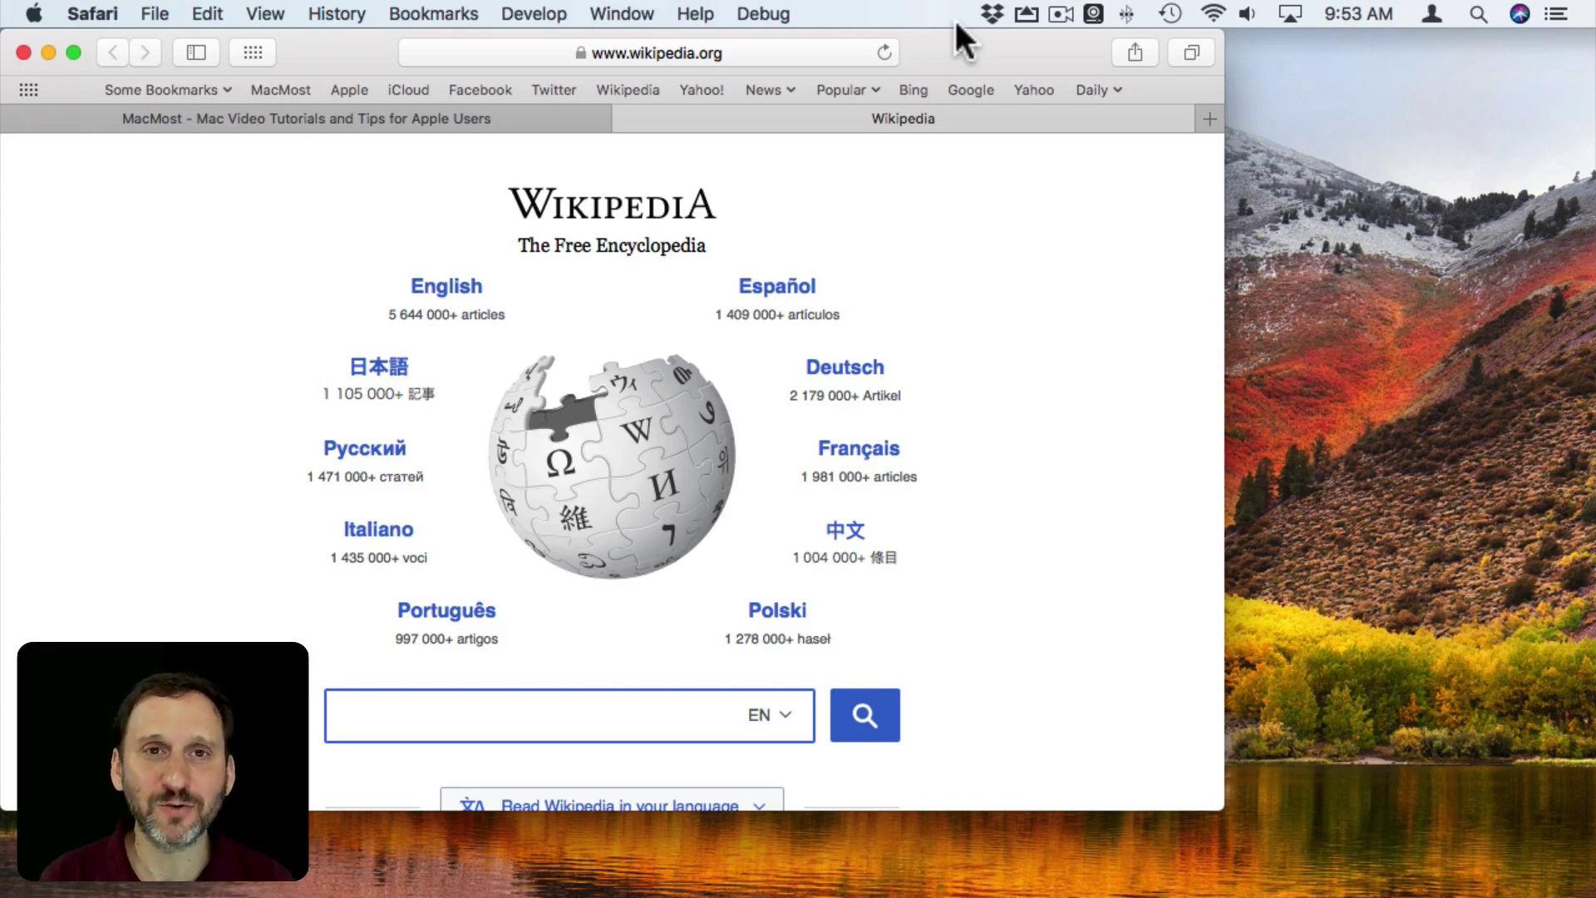
# Step: Launch Script Editor from Spotlight and head to its application menu for preferences
pyautogui.press('super+space')
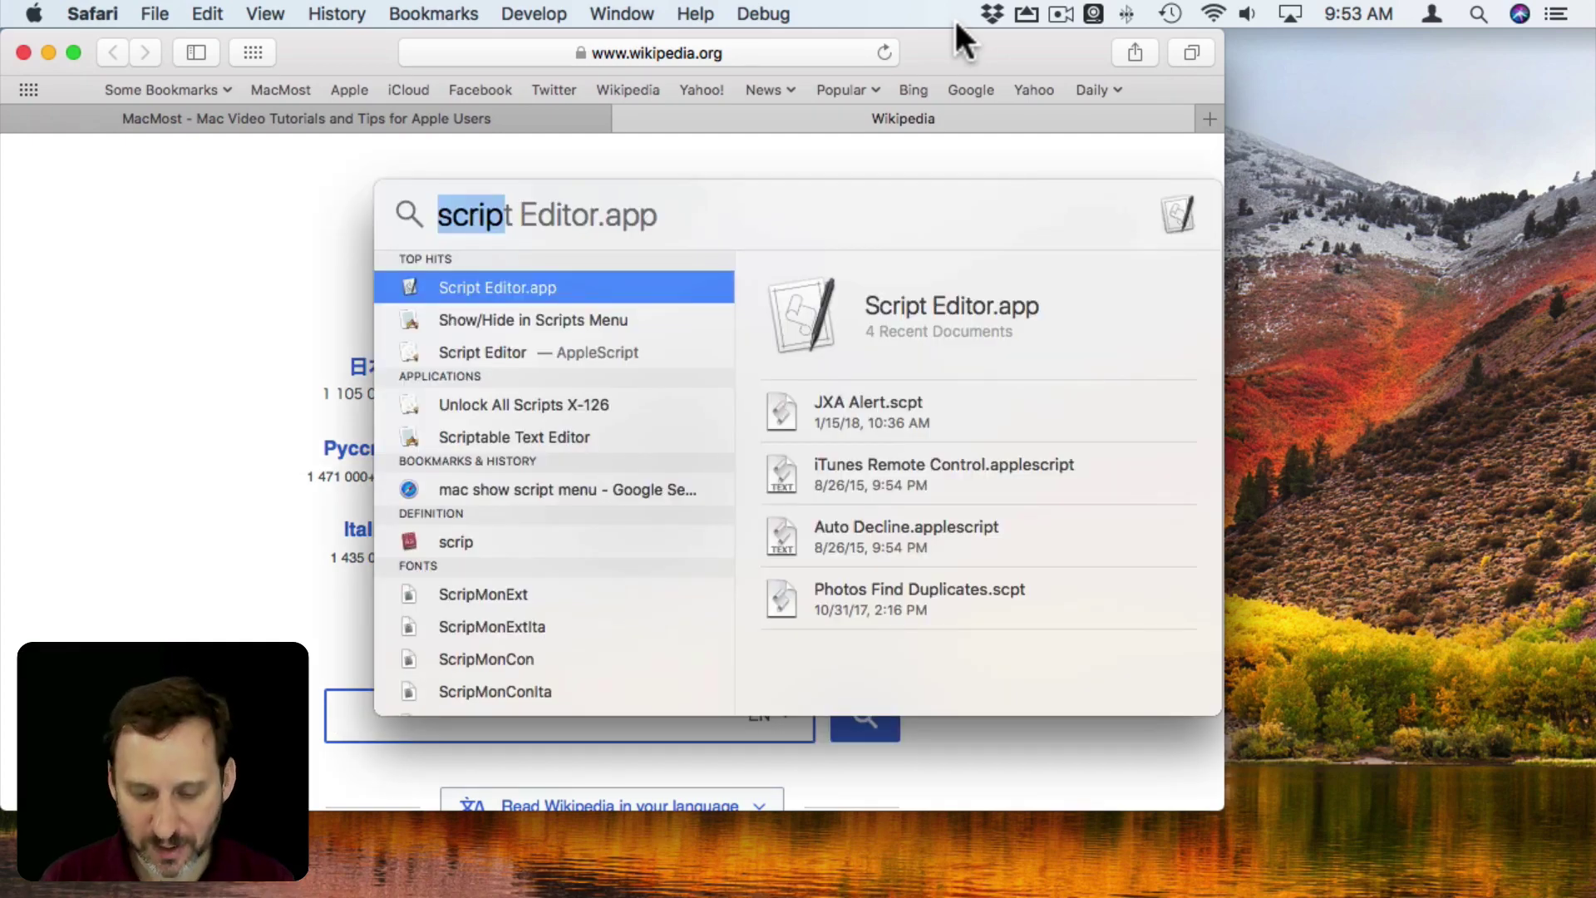
pyautogui.click(404, 284)
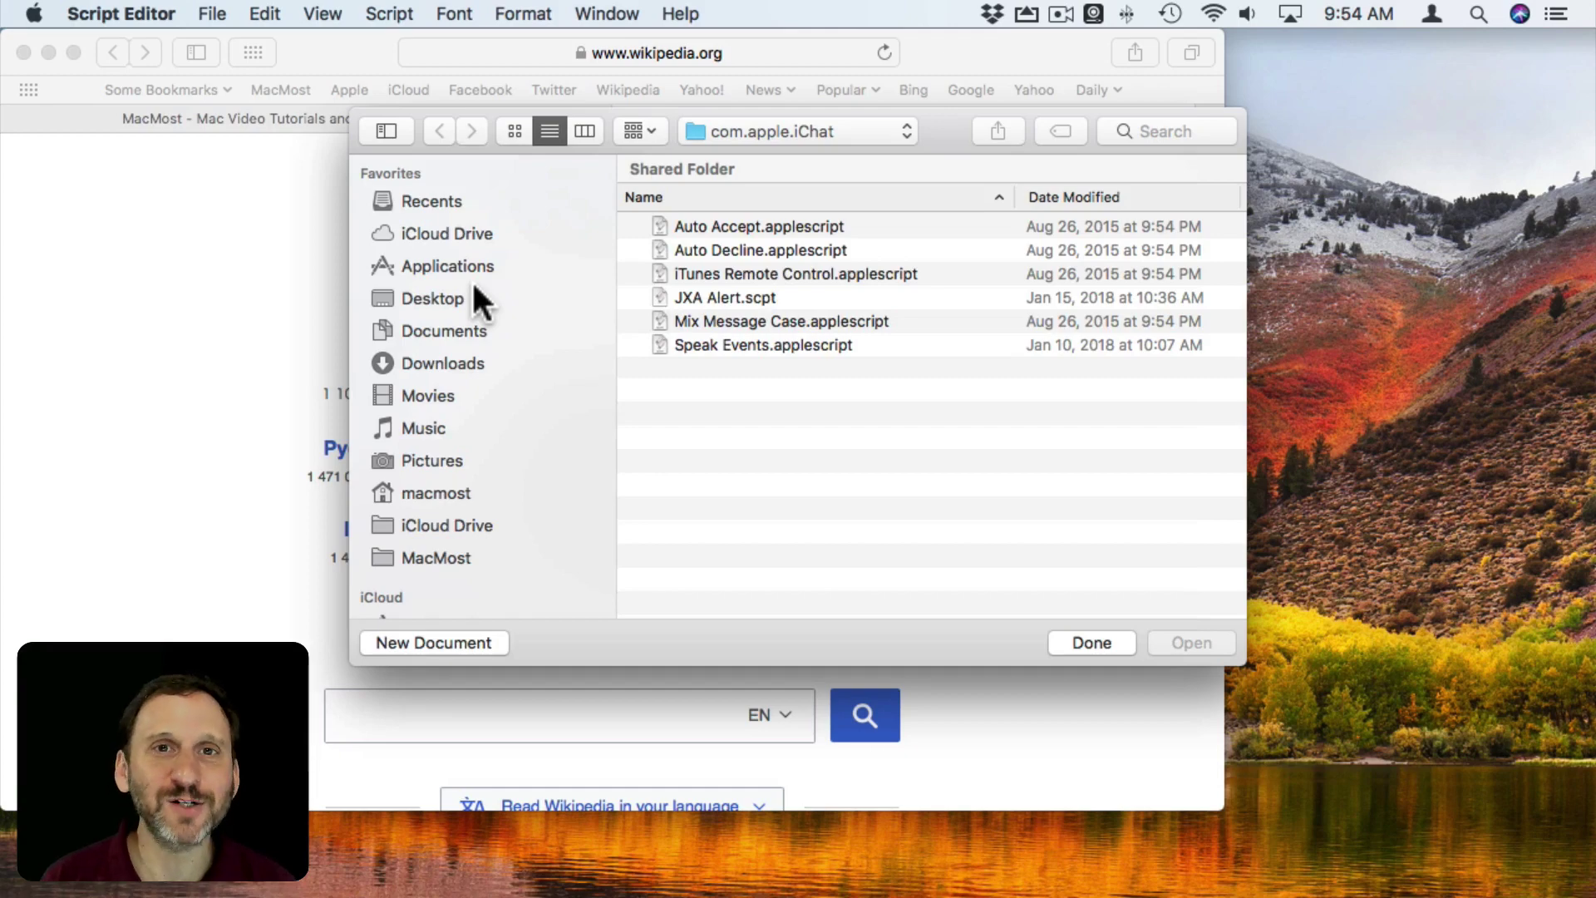
pyautogui.click(208, 14)
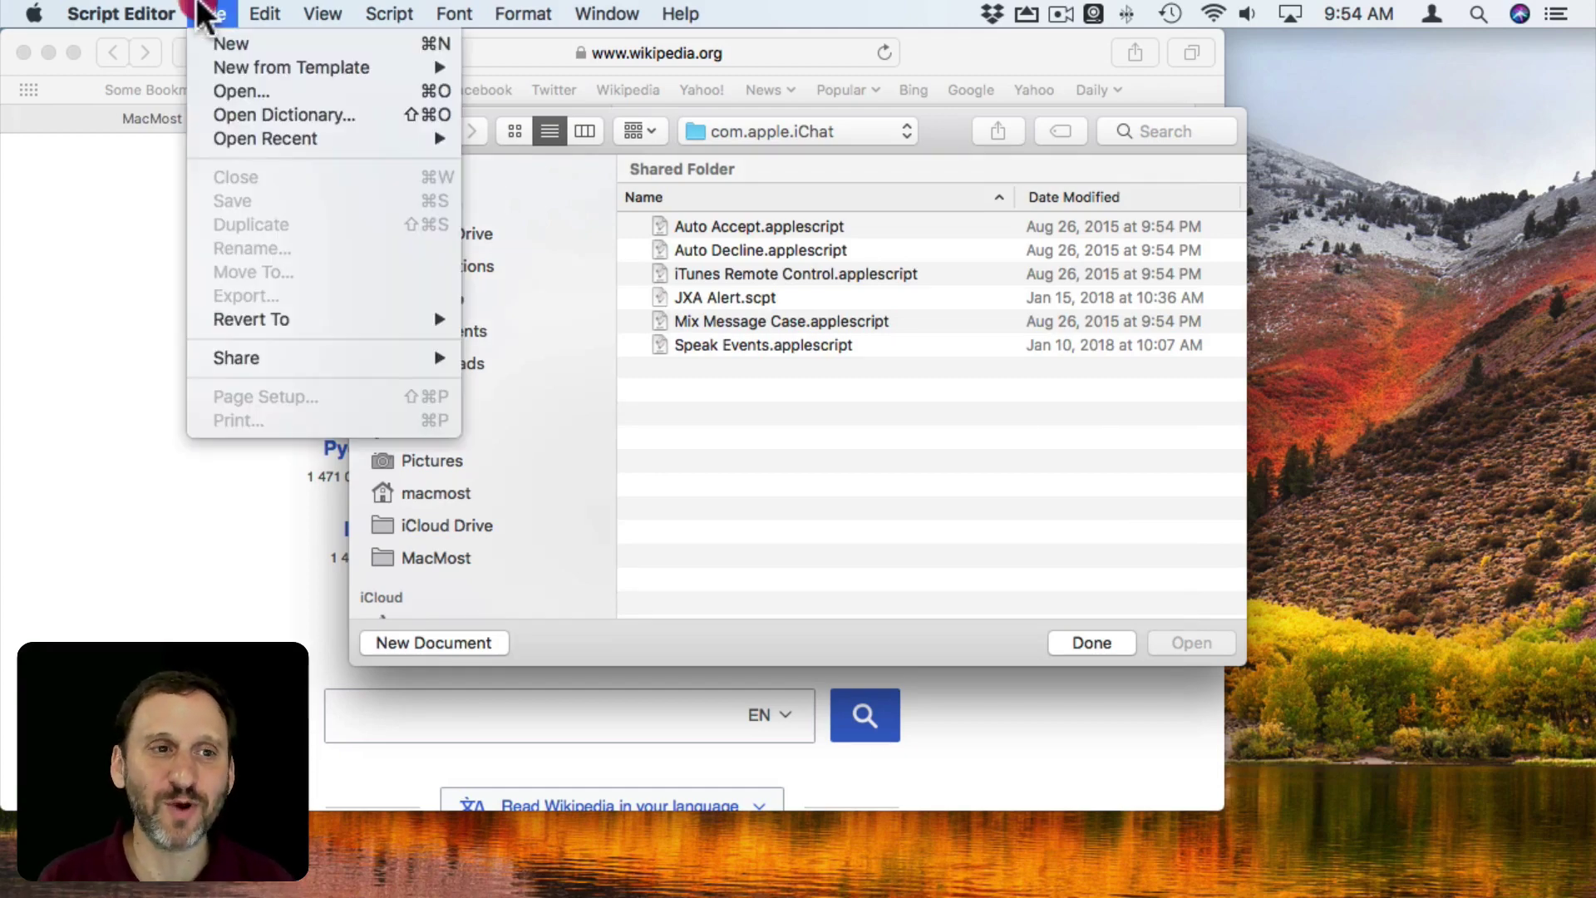
pyautogui.click(120, 14)
# Step: In Script Editor's General preferences, turn on 'Show Script menu in menu bar' and inspect it
pyautogui.click(139, 76)
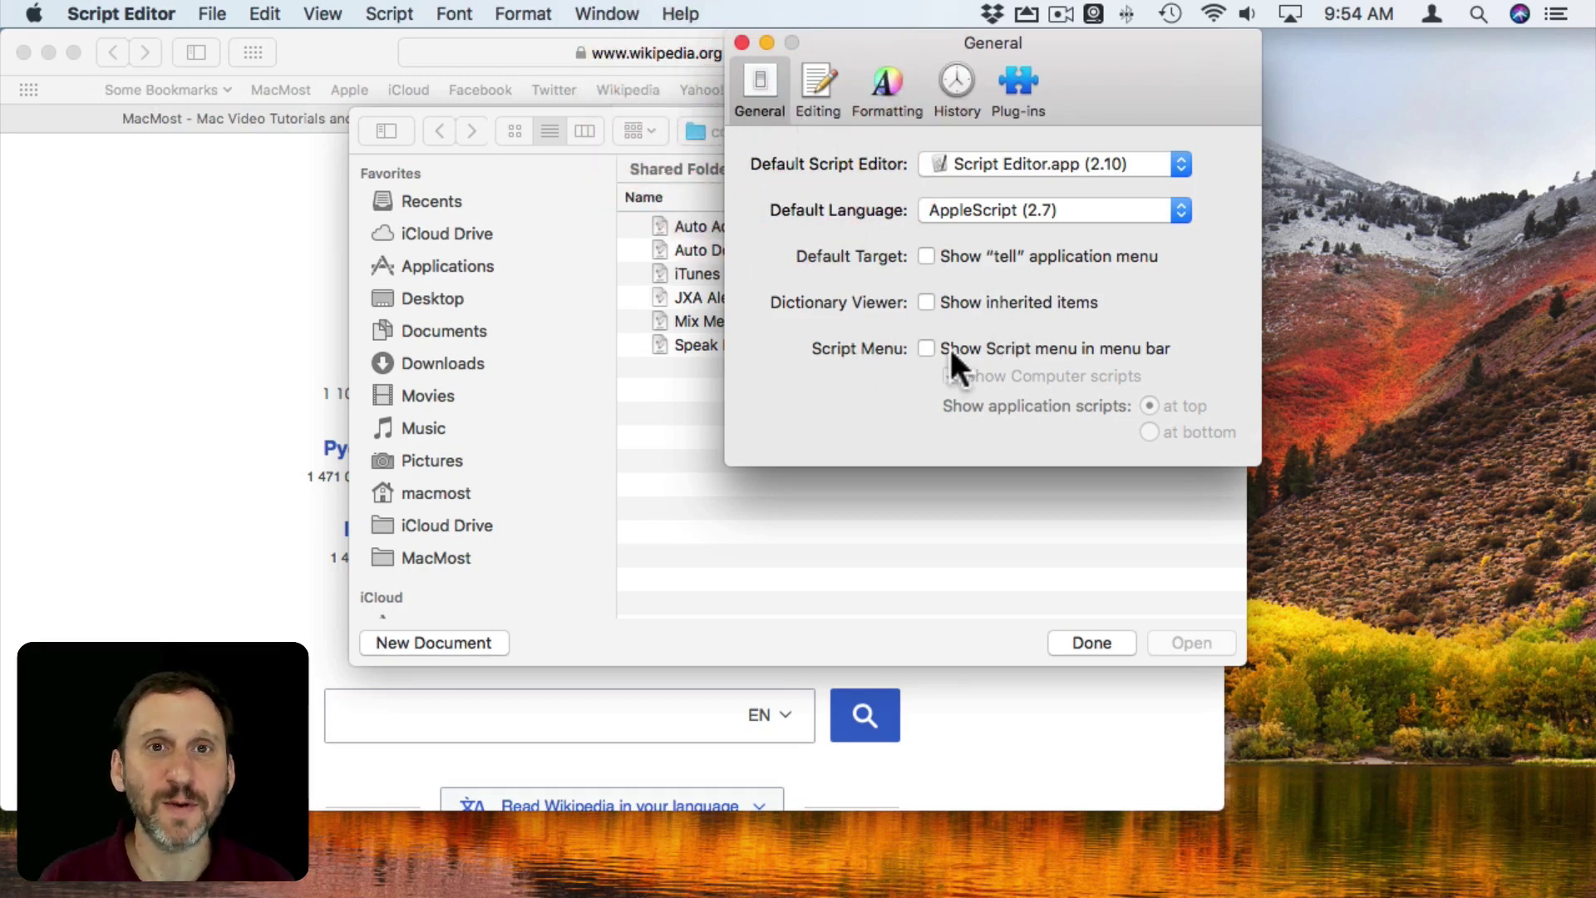
pyautogui.click(977, 343)
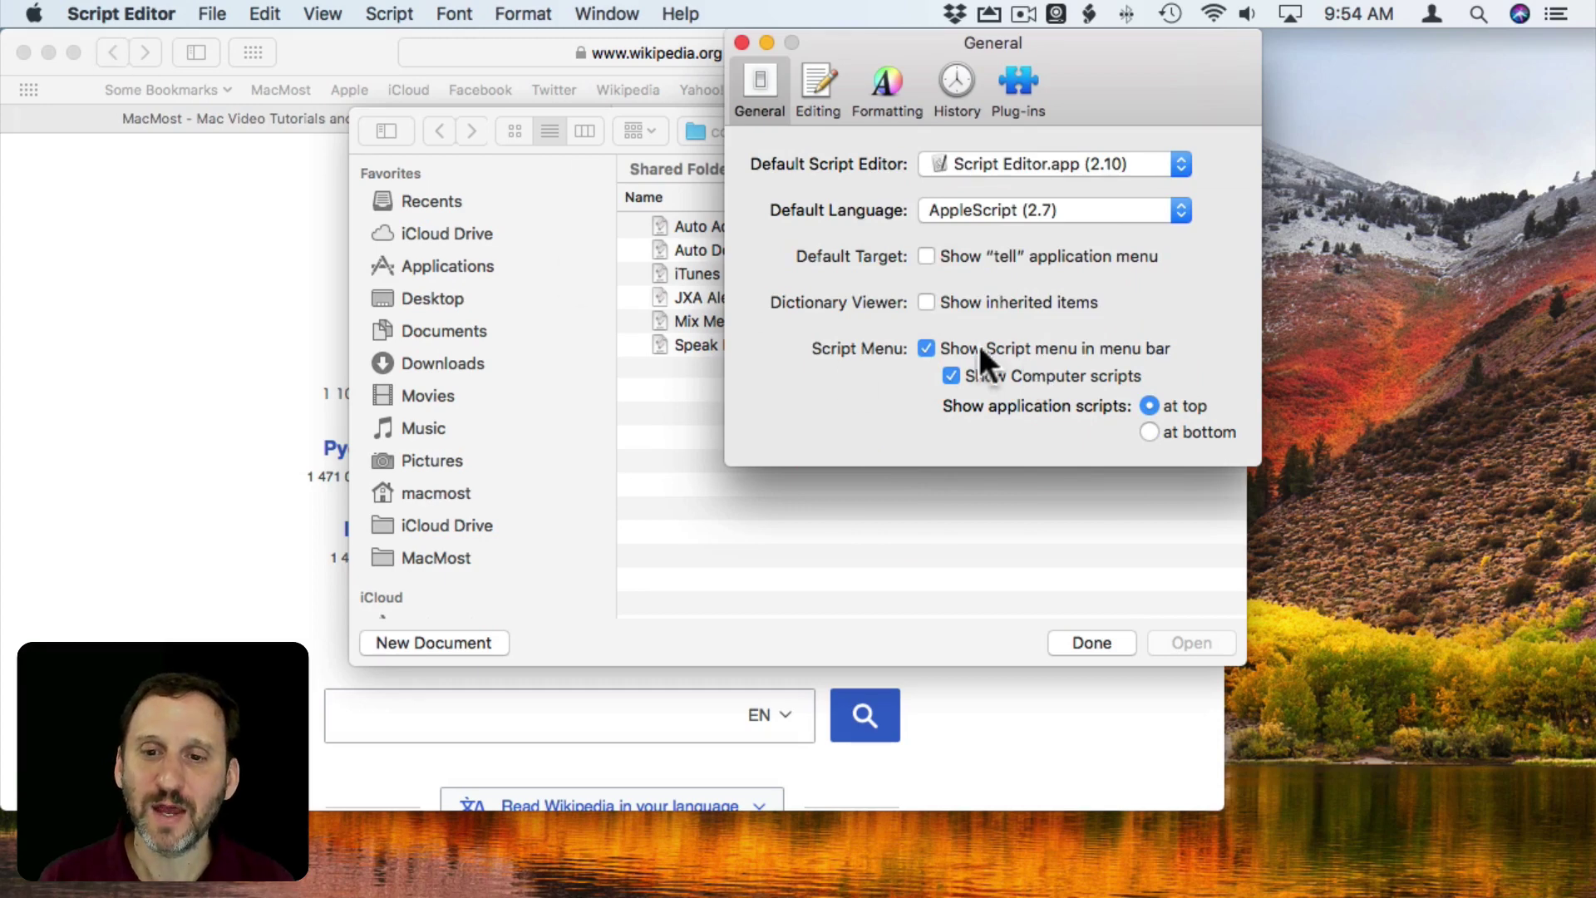
pyautogui.click(1088, 14)
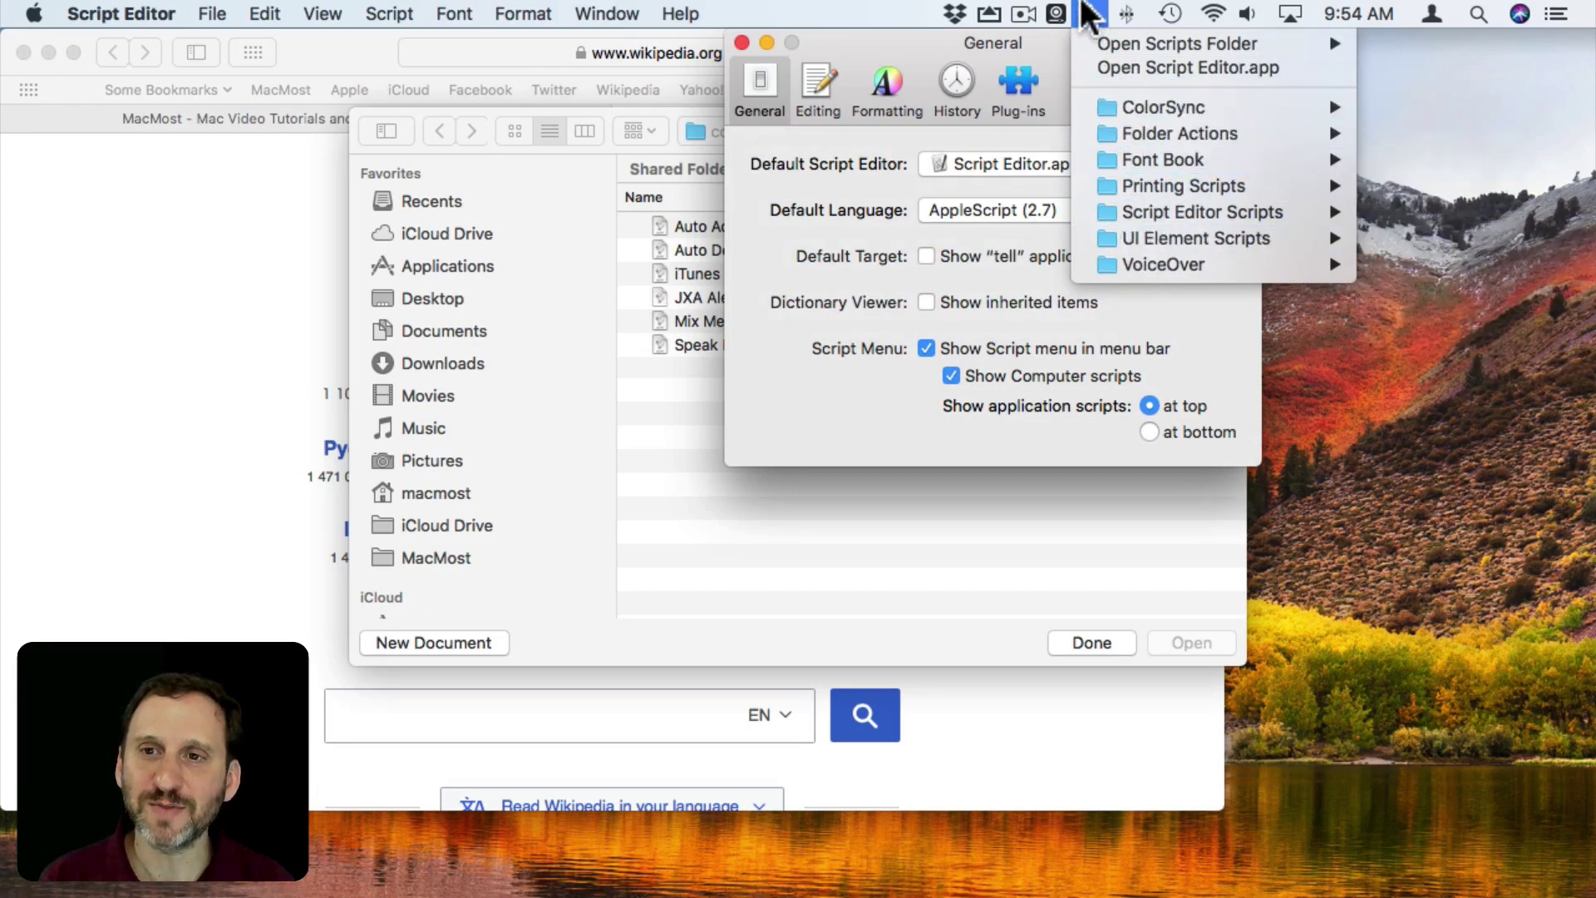
pyautogui.click(1089, 14)
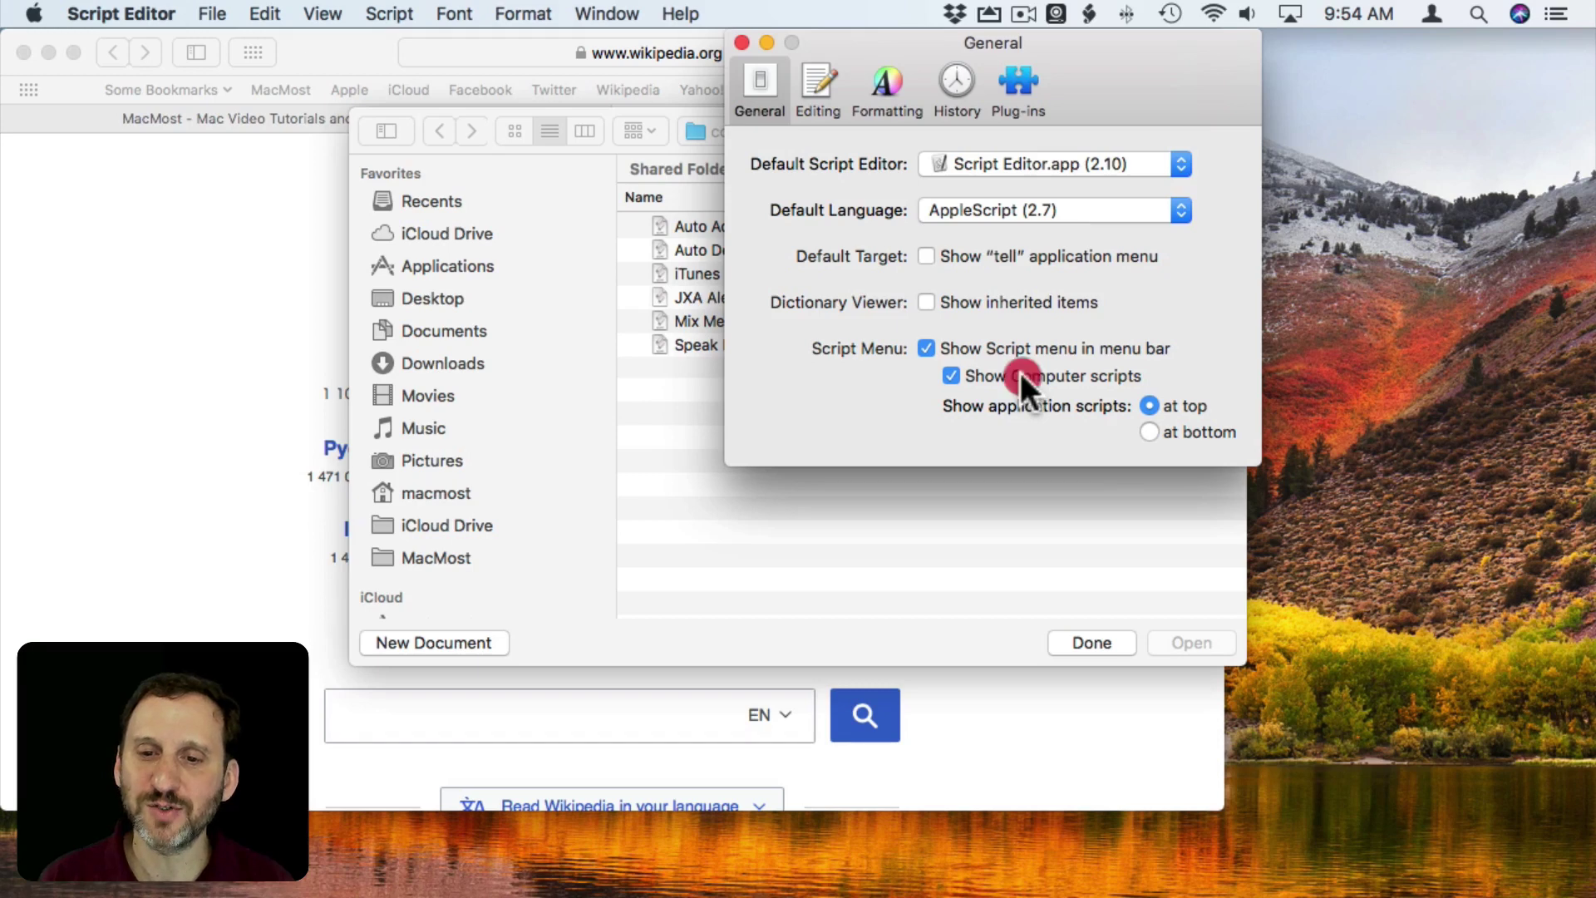
# Step: Uncheck 'Show Computer scripts' and confirm the Script menu no longer lists them
pyautogui.click(1020, 373)
pyautogui.click(1089, 13)
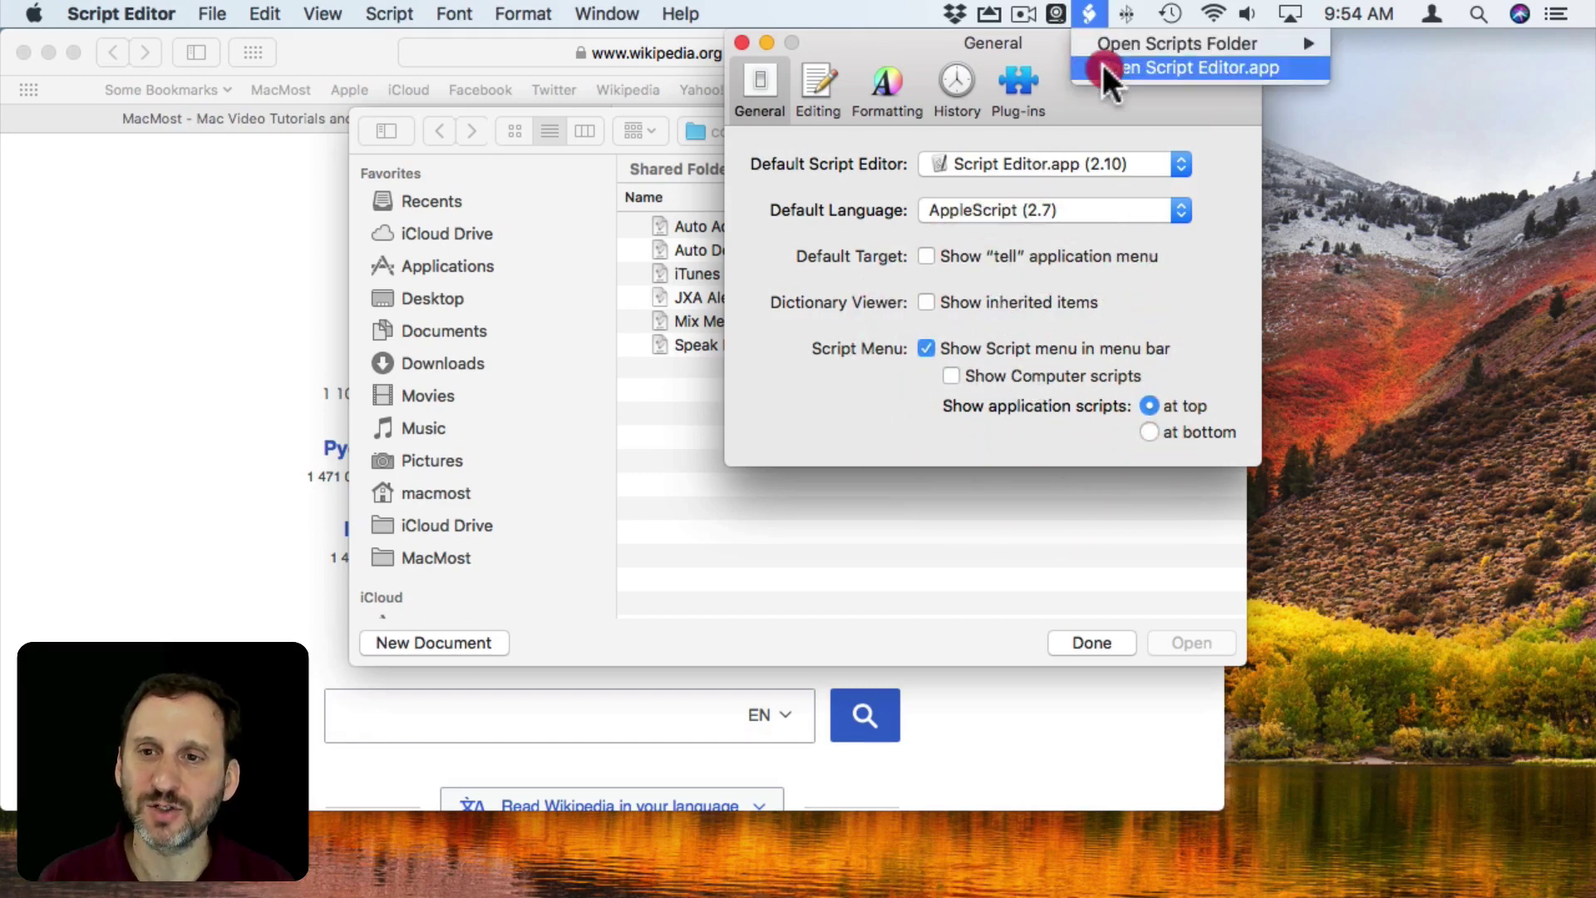
pyautogui.click(1097, 14)
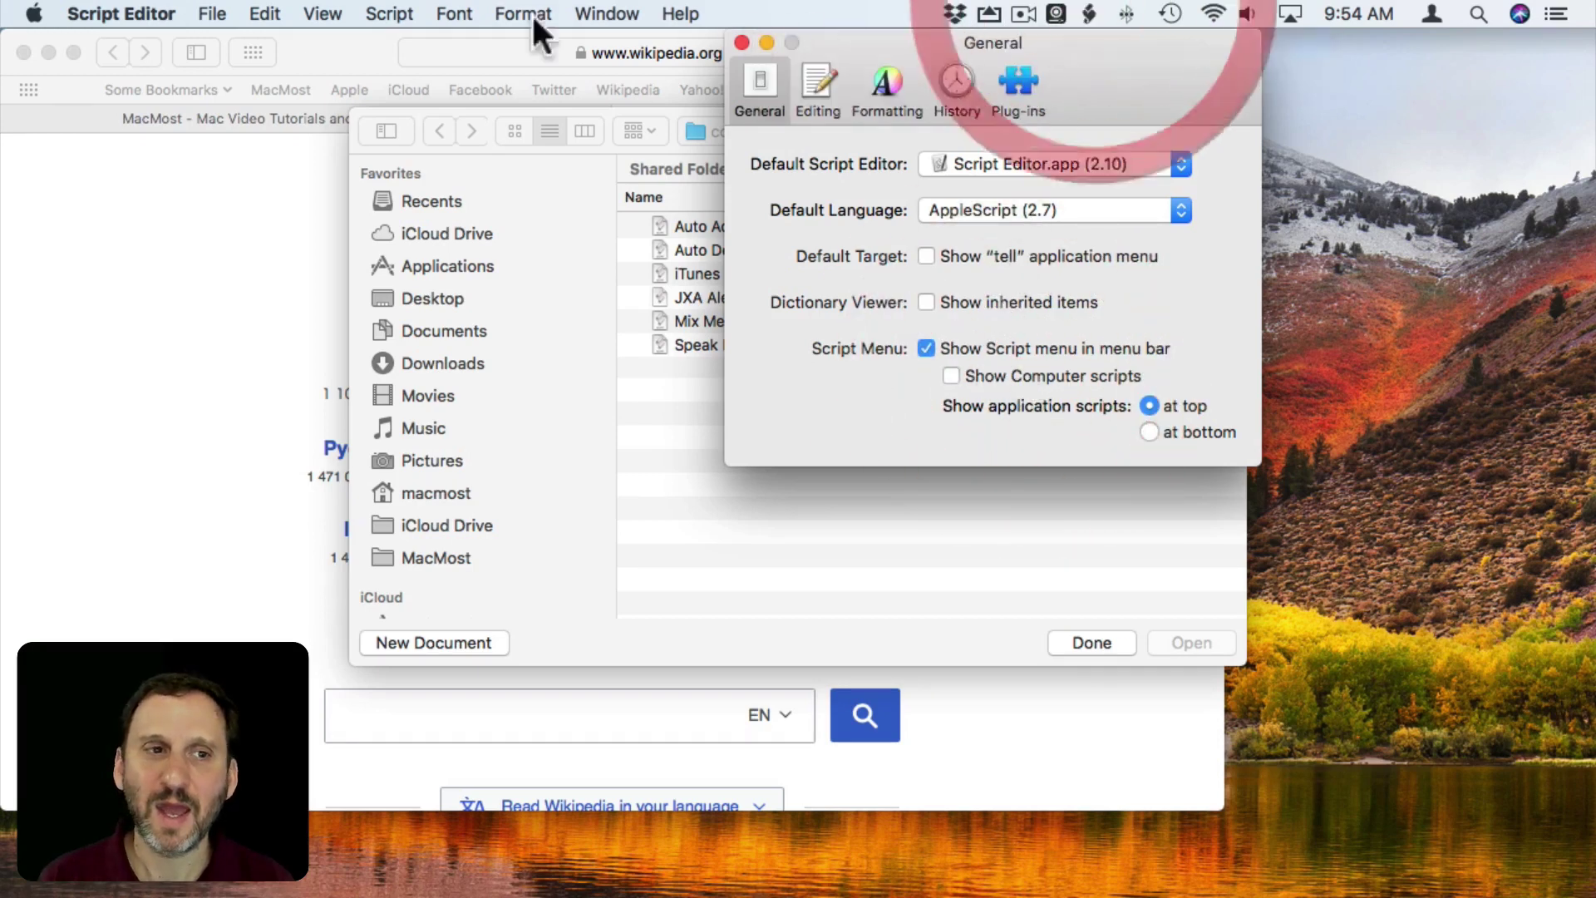
# Step: Quit Script Editor and choose Open Scripts Folder > Open User Scripts Folder from the Script menu
pyautogui.click(122, 14)
pyautogui.click(171, 241)
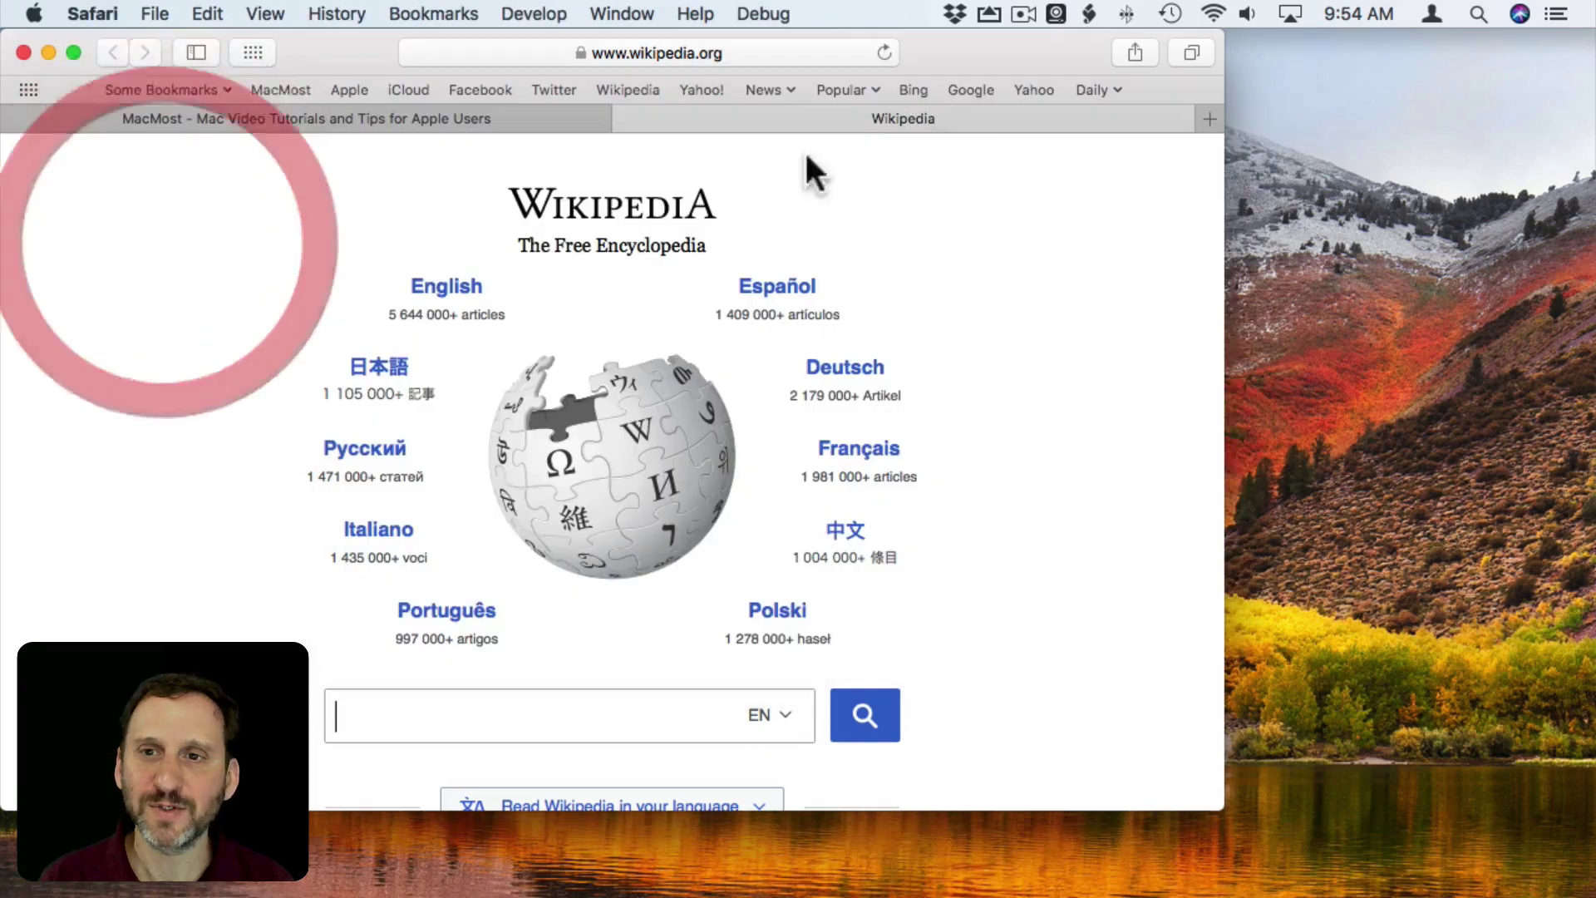
pyautogui.click(1090, 13)
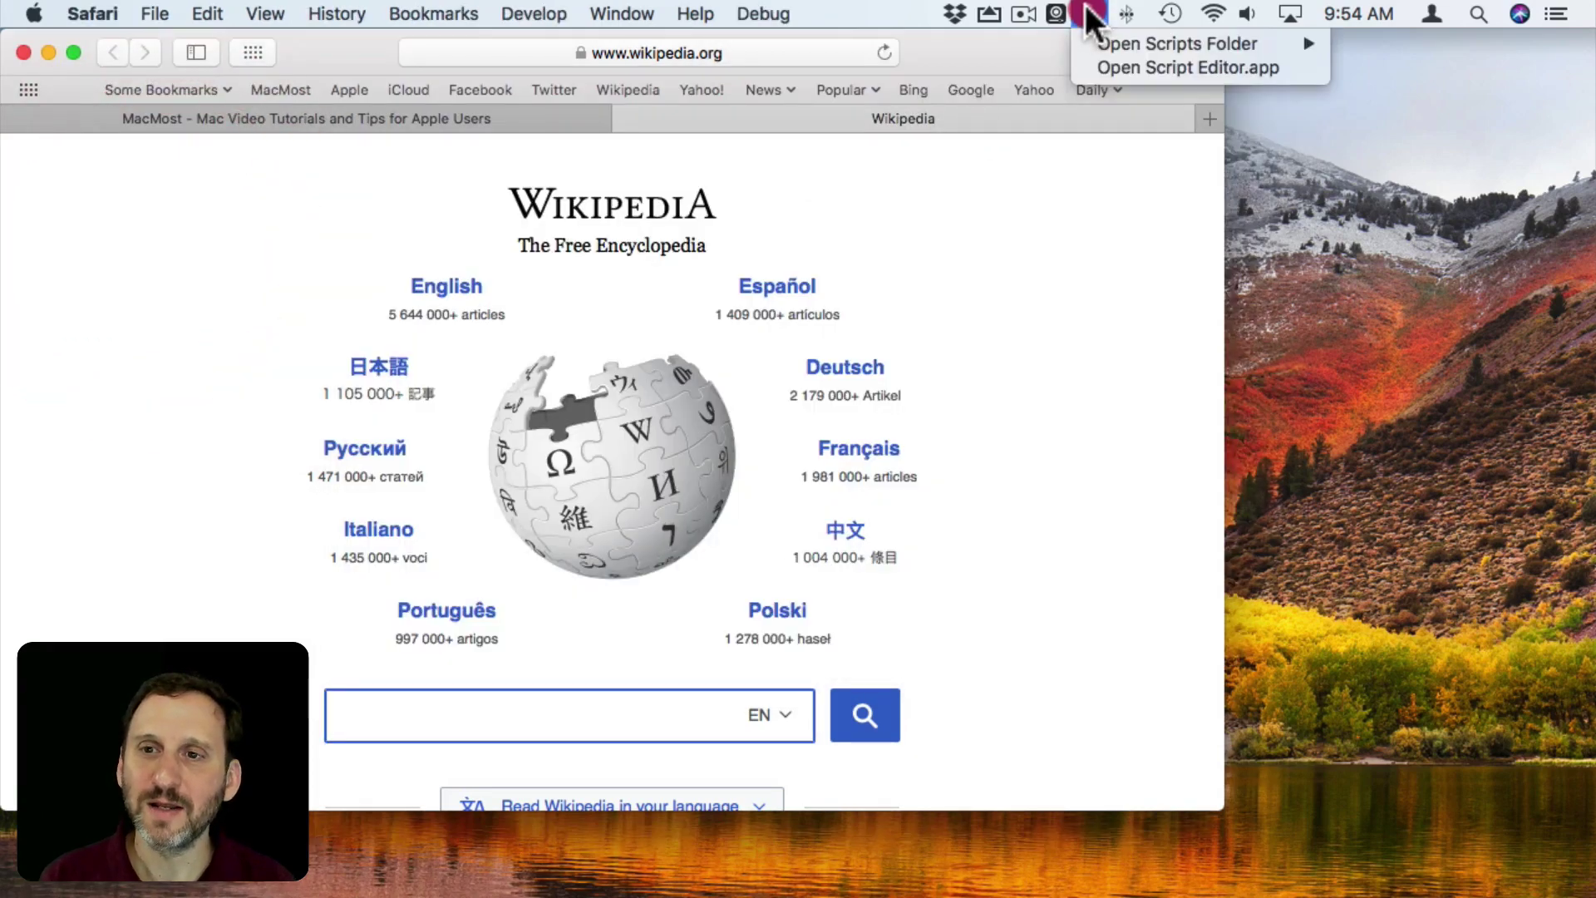
pyautogui.click(1111, 67)
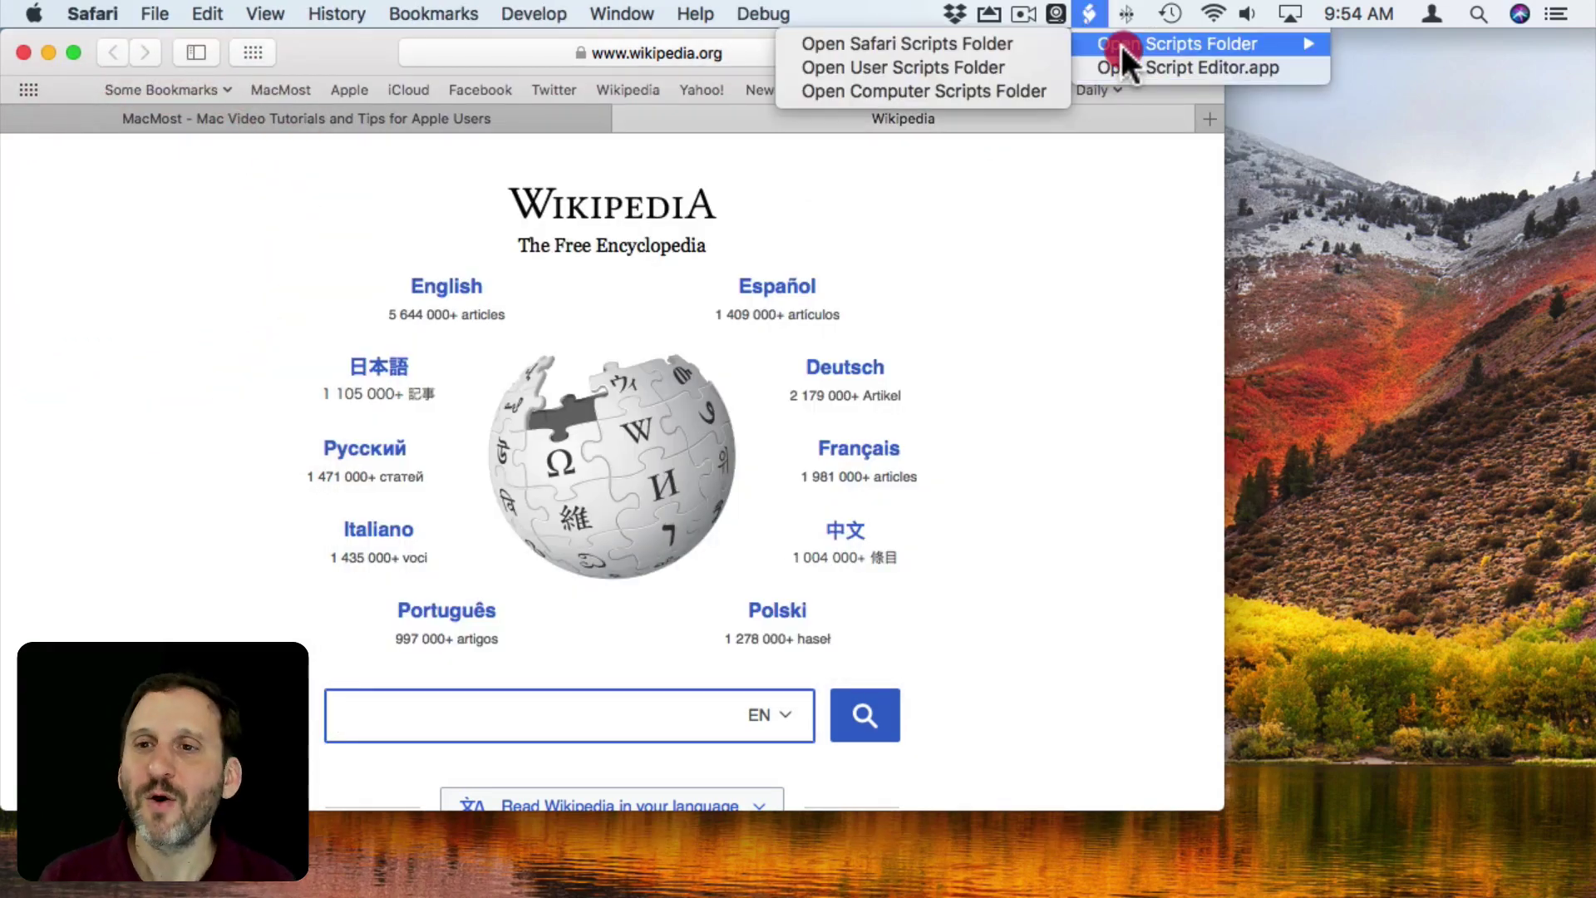
pyautogui.moveTo(1176, 43)
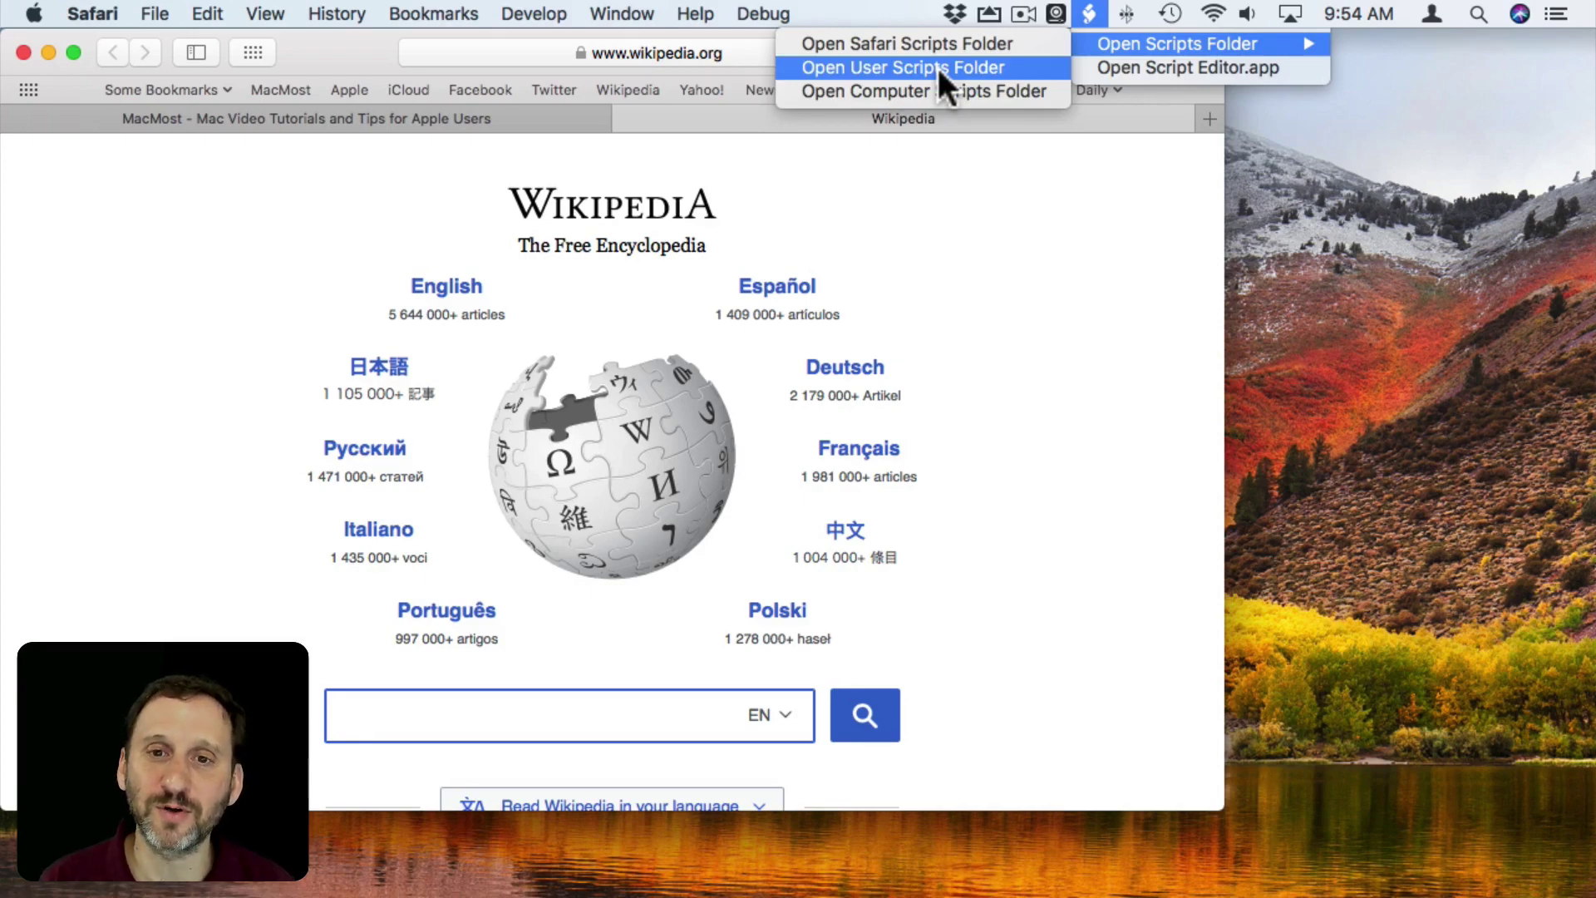
pyautogui.click(938, 68)
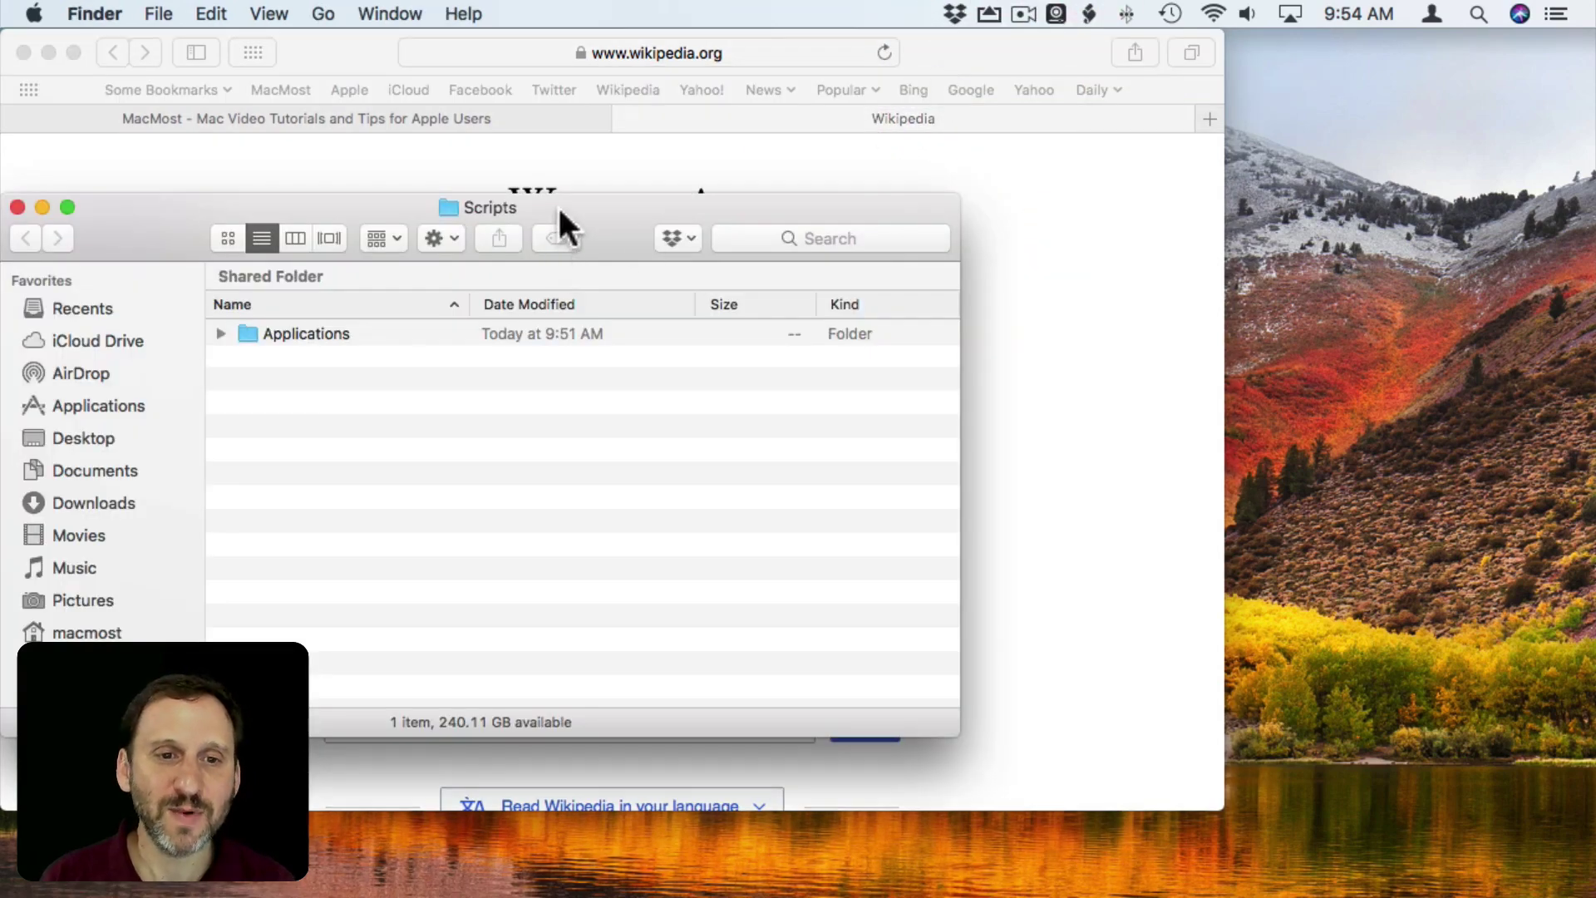
# Step: Move the Scripts window aside and peek inside its Applications folder
pyautogui.moveTo(753, 207); pyautogui.dragTo(973, 225)
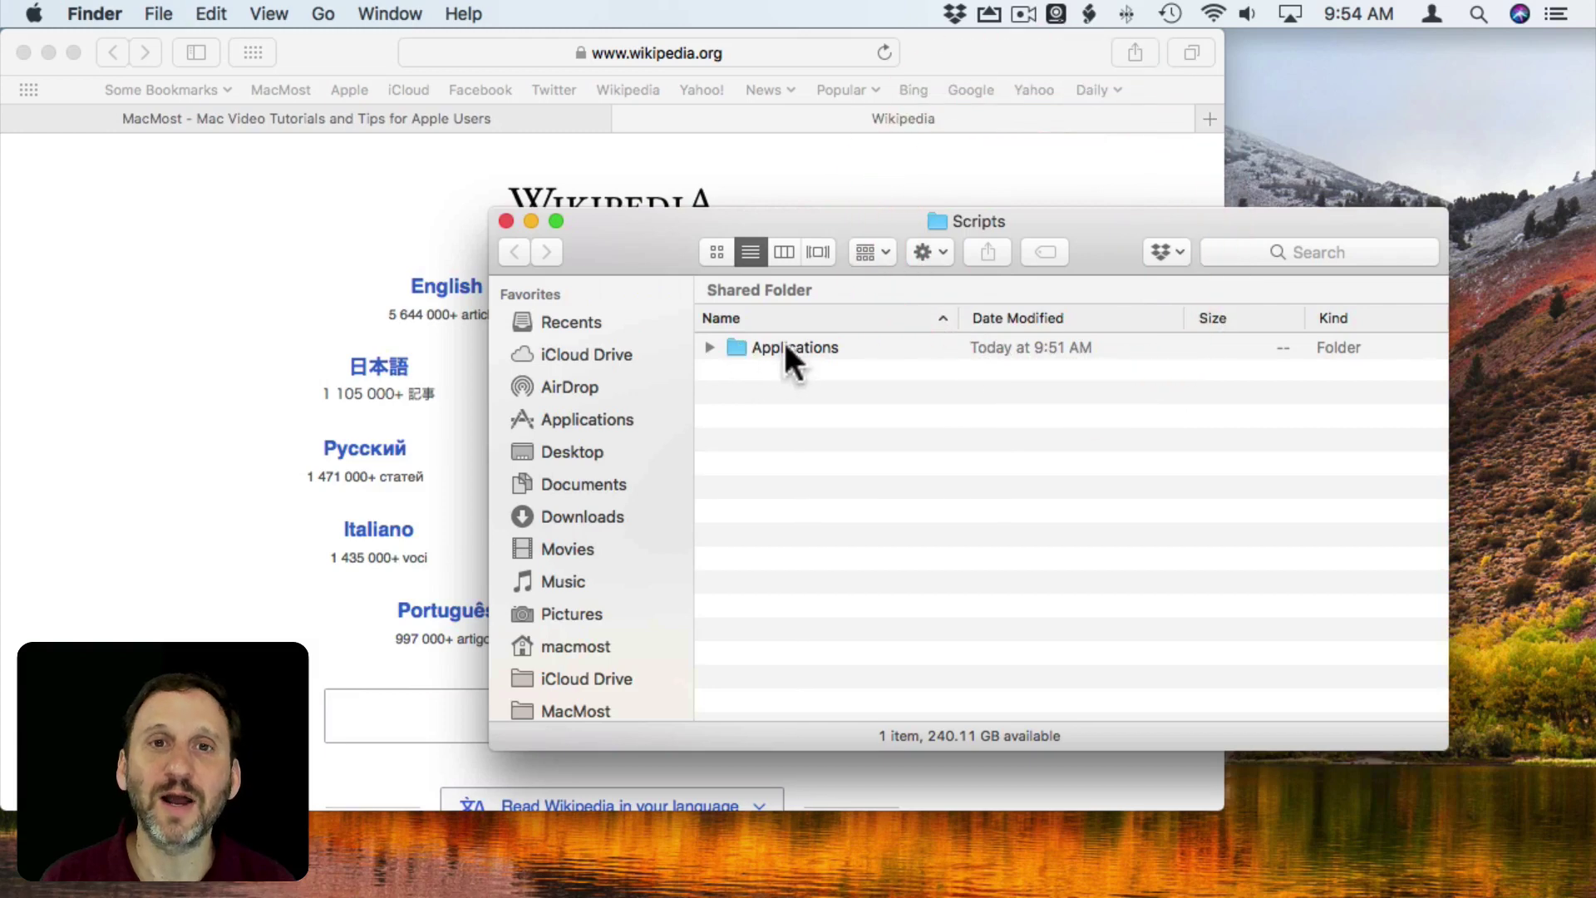
pyautogui.click(709, 347)
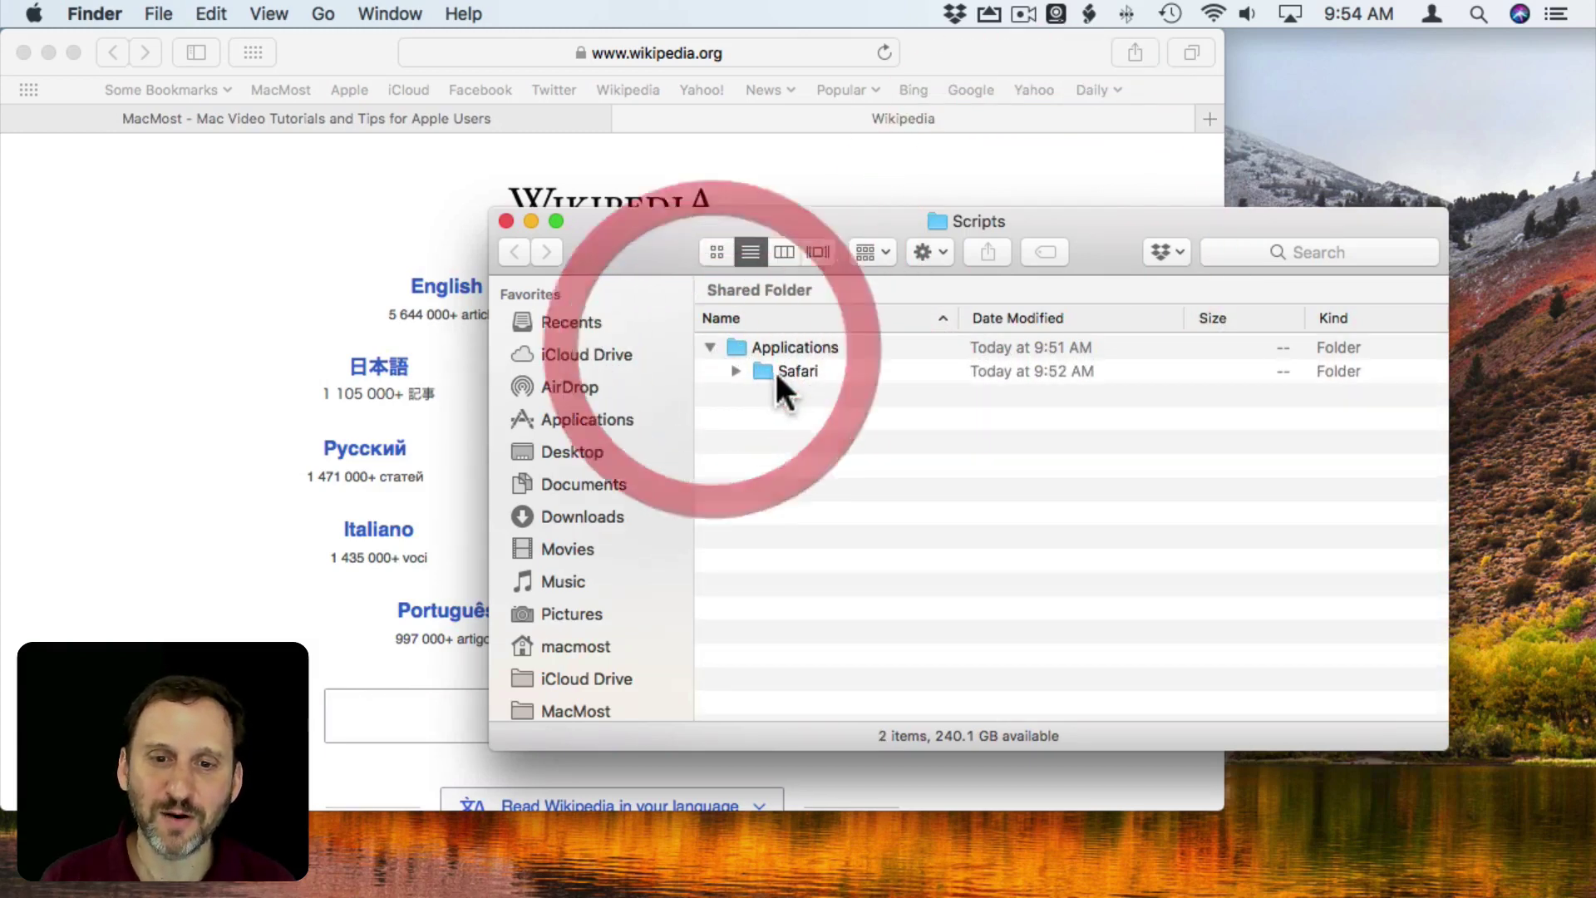
pyautogui.click(710, 347)
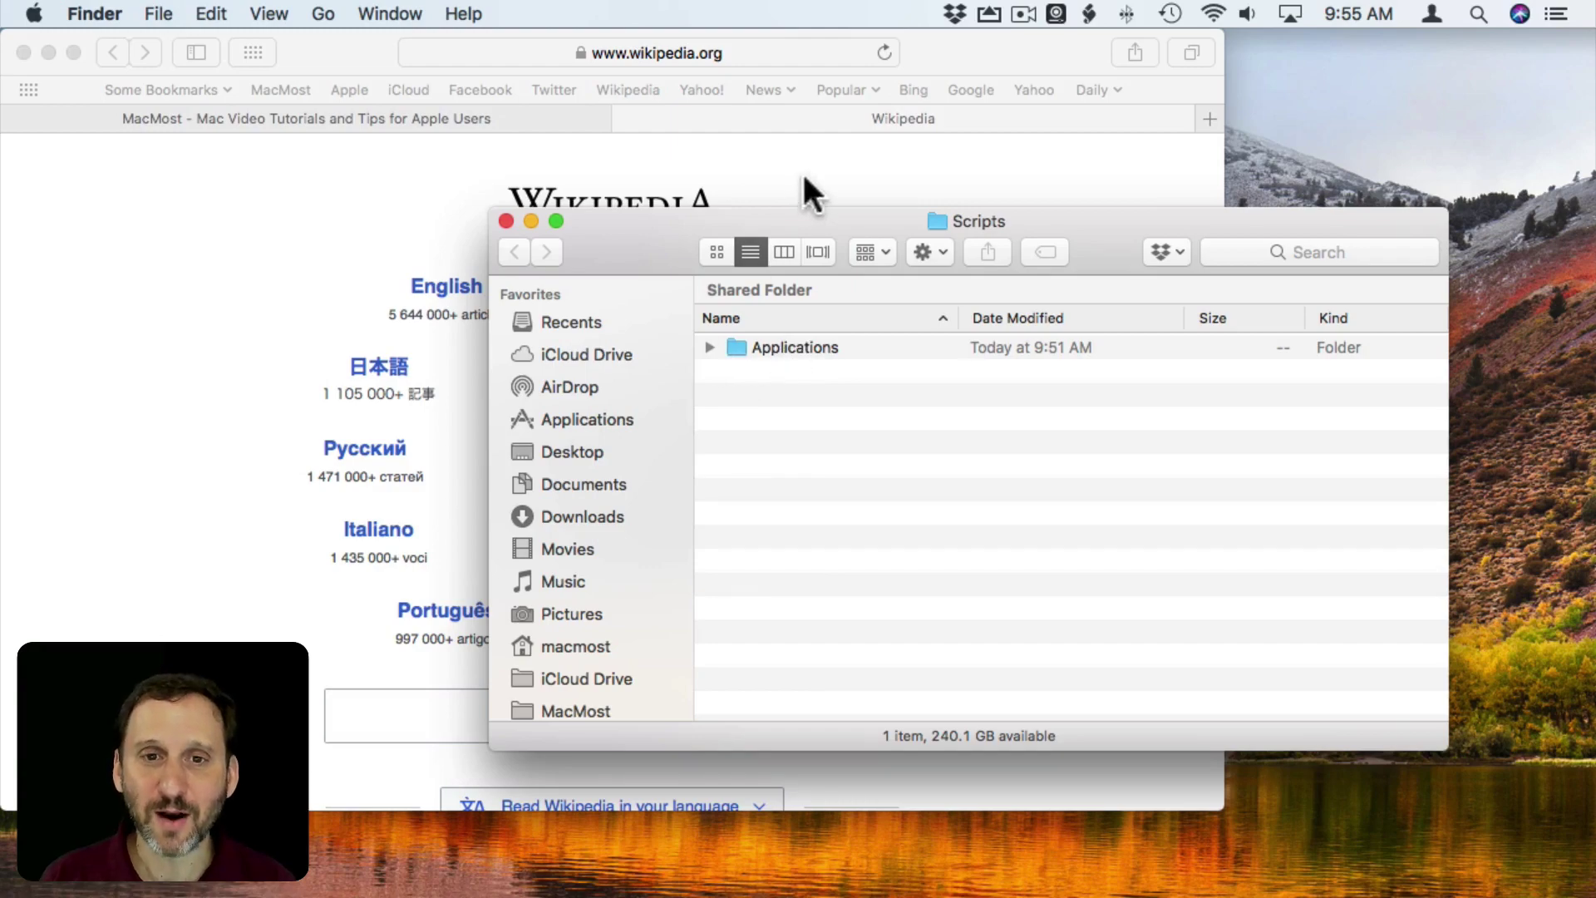
pyautogui.click(687, 48)
# Step: Drag the Wikipedia and MacMost tab addresses into the Scripts folder as webloc files
pyautogui.moveTo(687, 49); pyautogui.dragTo(1332, 472)
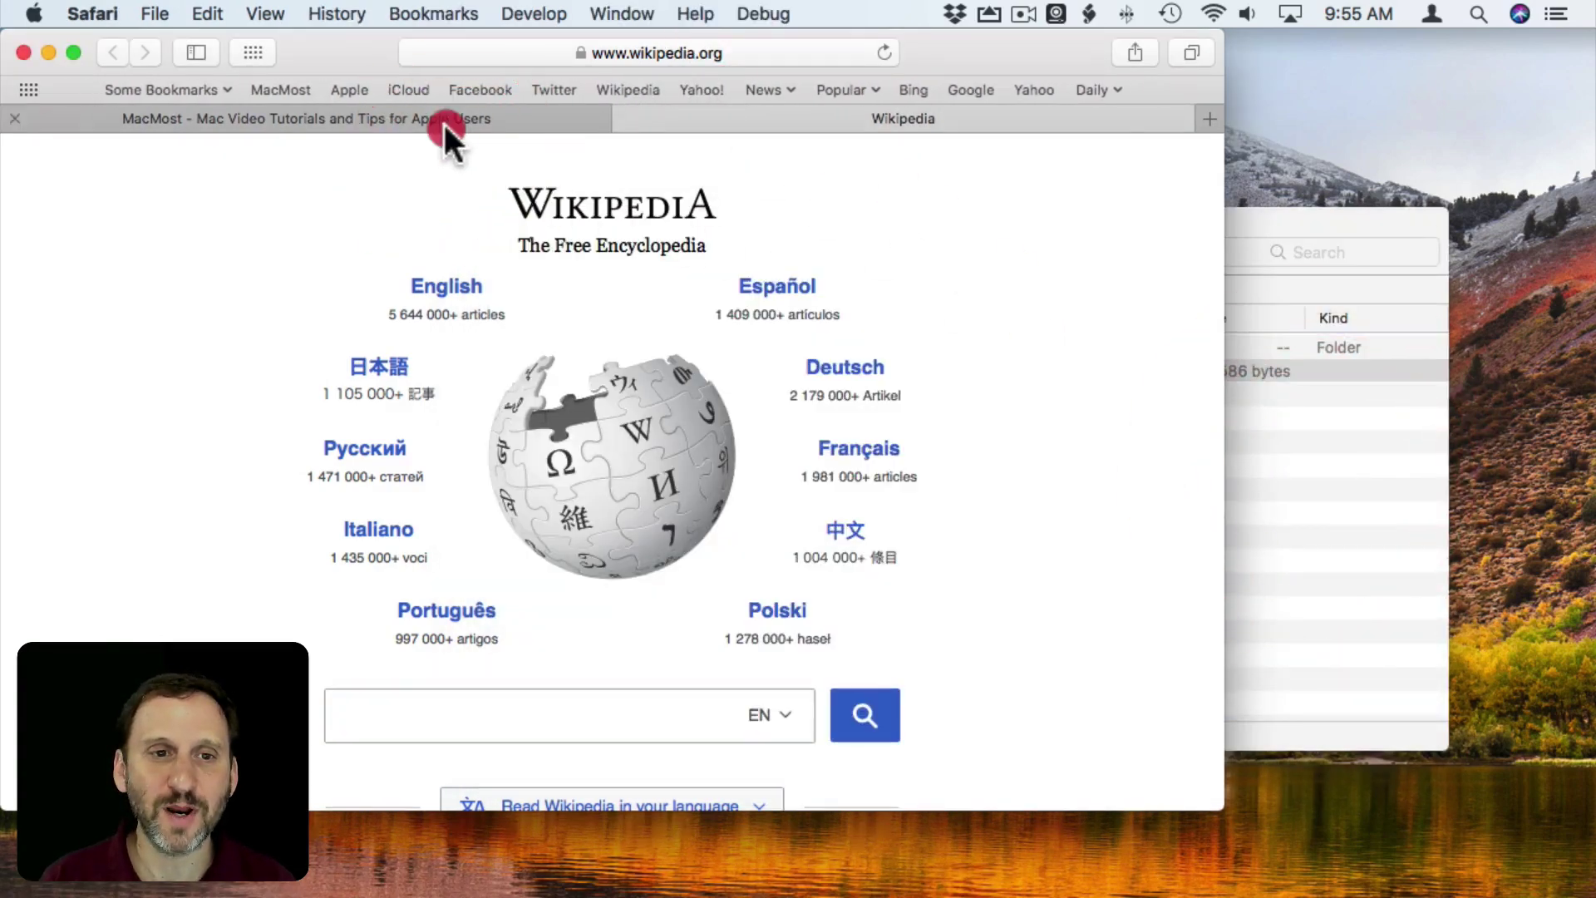
pyautogui.click(445, 120)
pyautogui.moveTo(598, 52); pyautogui.dragTo(1325, 518)
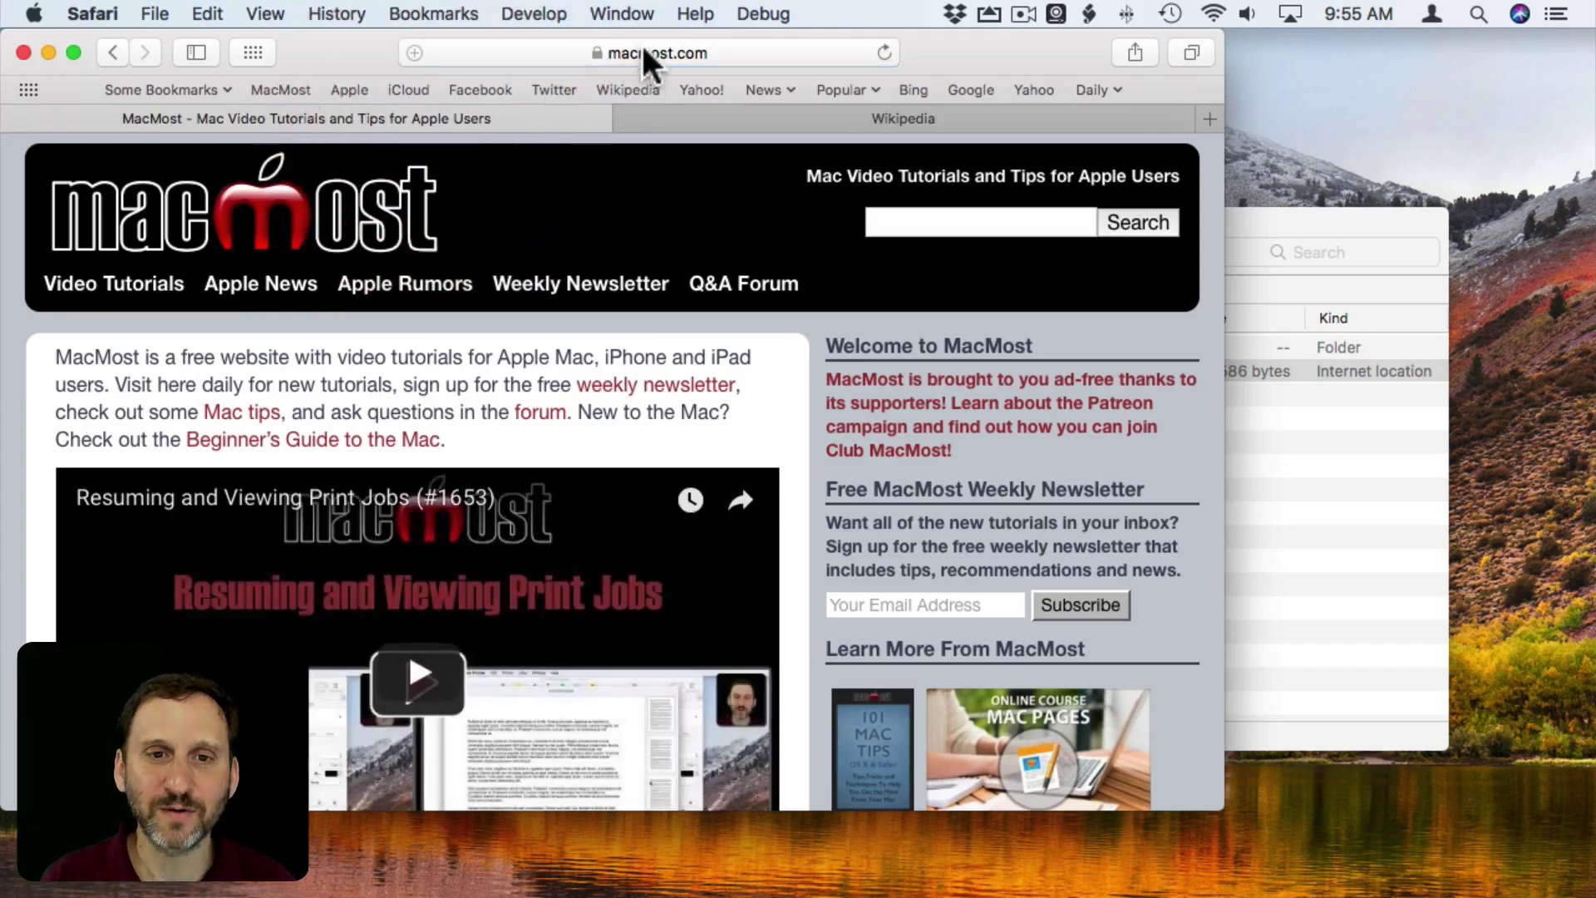
pyautogui.click(1326, 530)
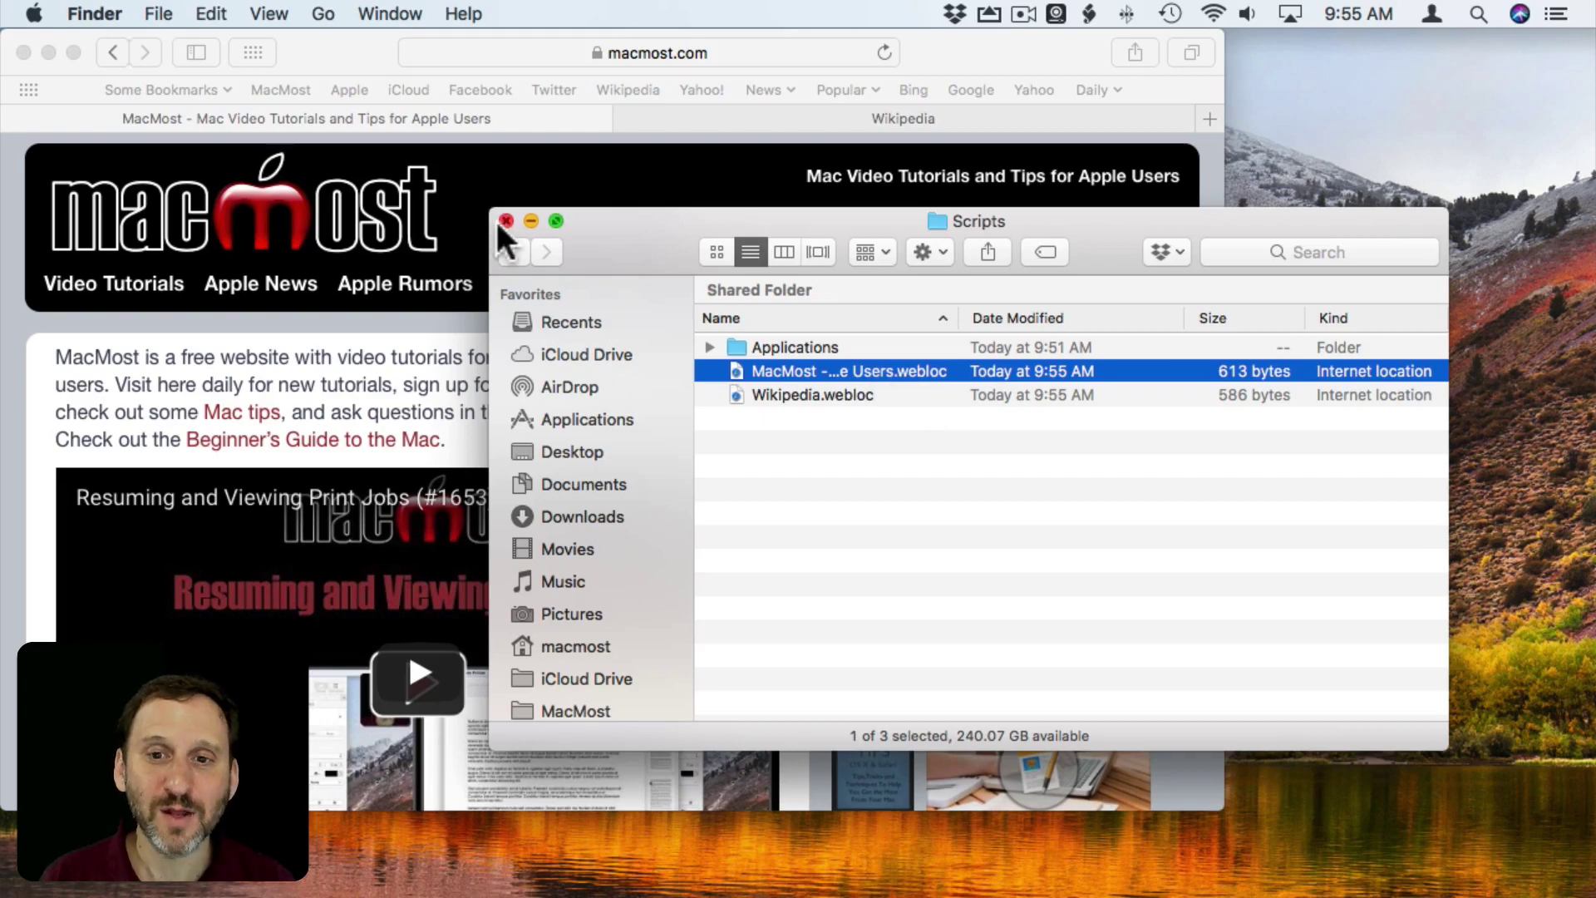
# Step: Verify both webloc entries in the Script menu and close the Scripts folder window
pyautogui.click(1091, 14)
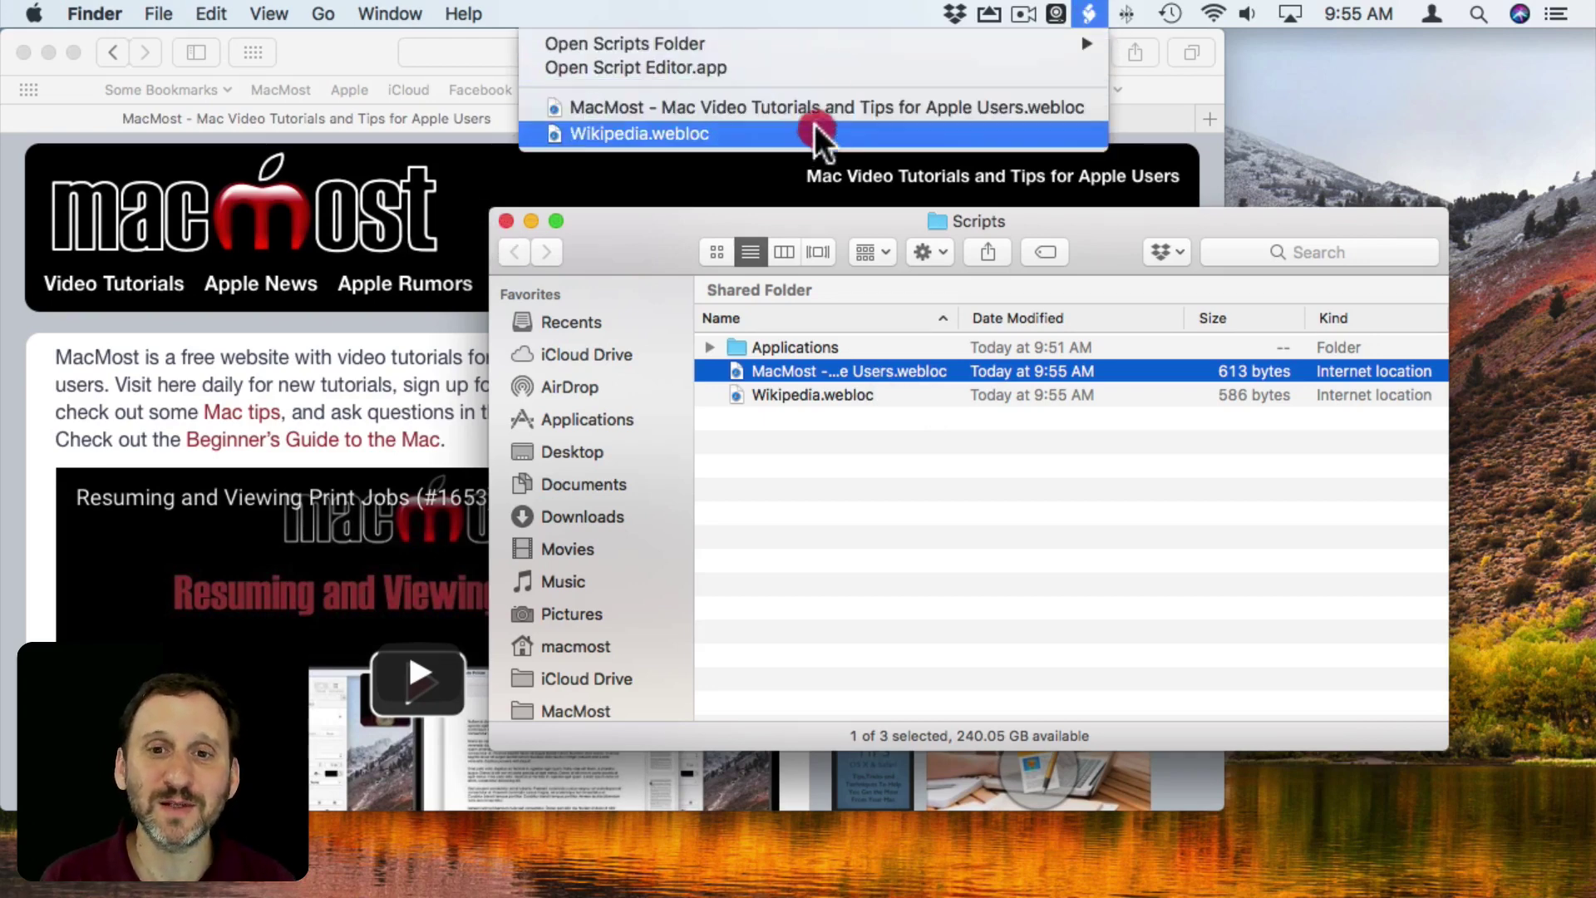
pyautogui.press('Escape')
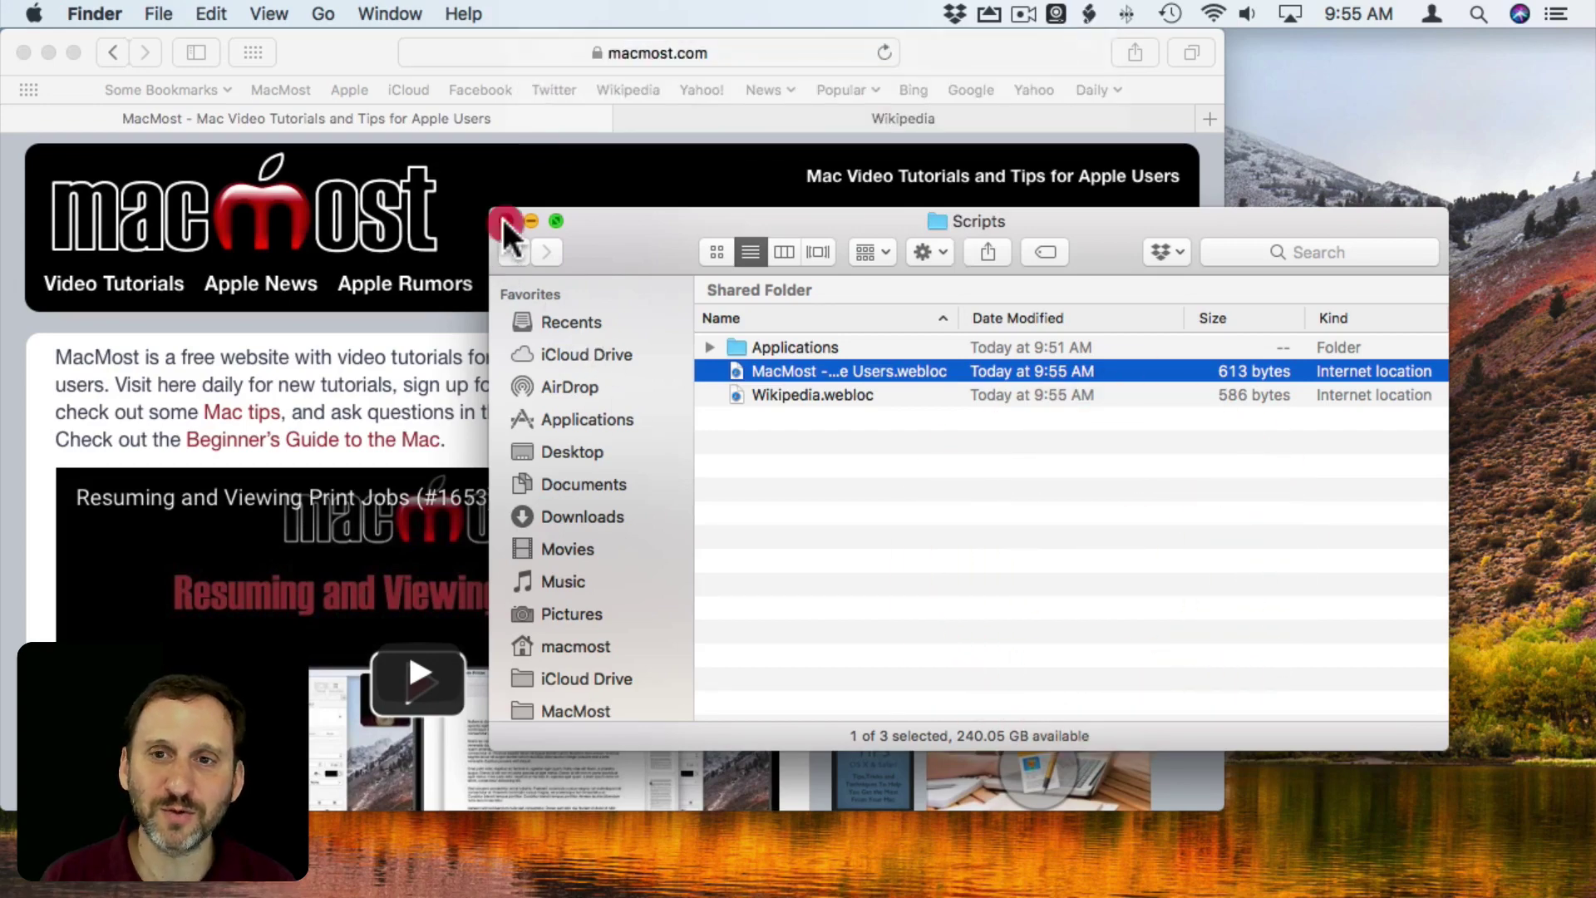
pyautogui.click(505, 221)
pyautogui.click(1090, 14)
pyautogui.moveTo(625, 44)
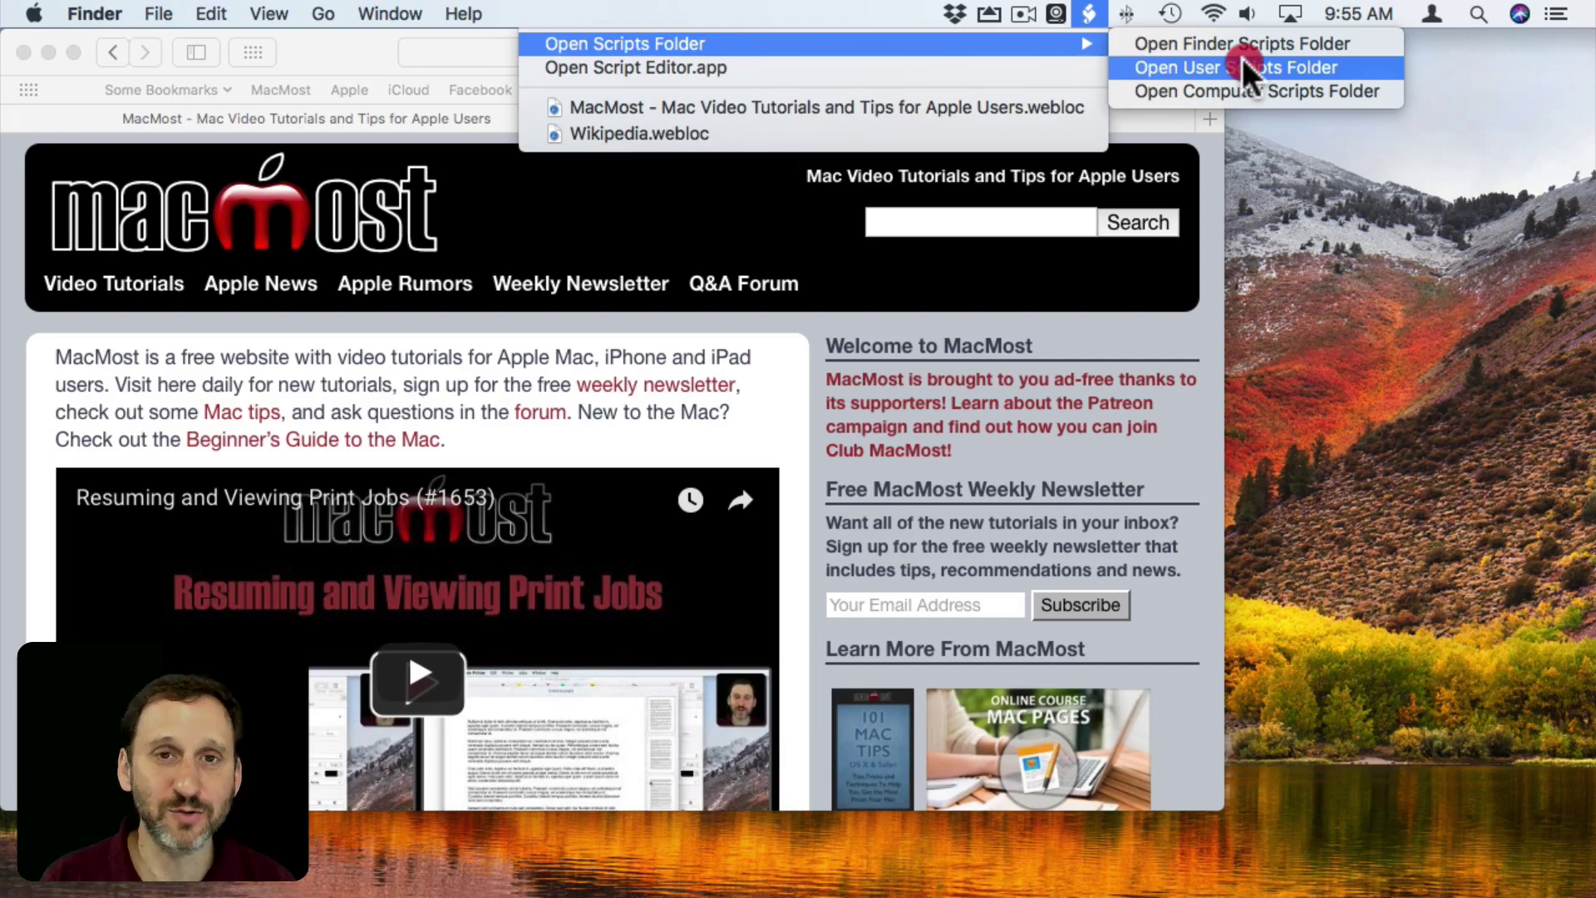
pyautogui.click(1242, 58)
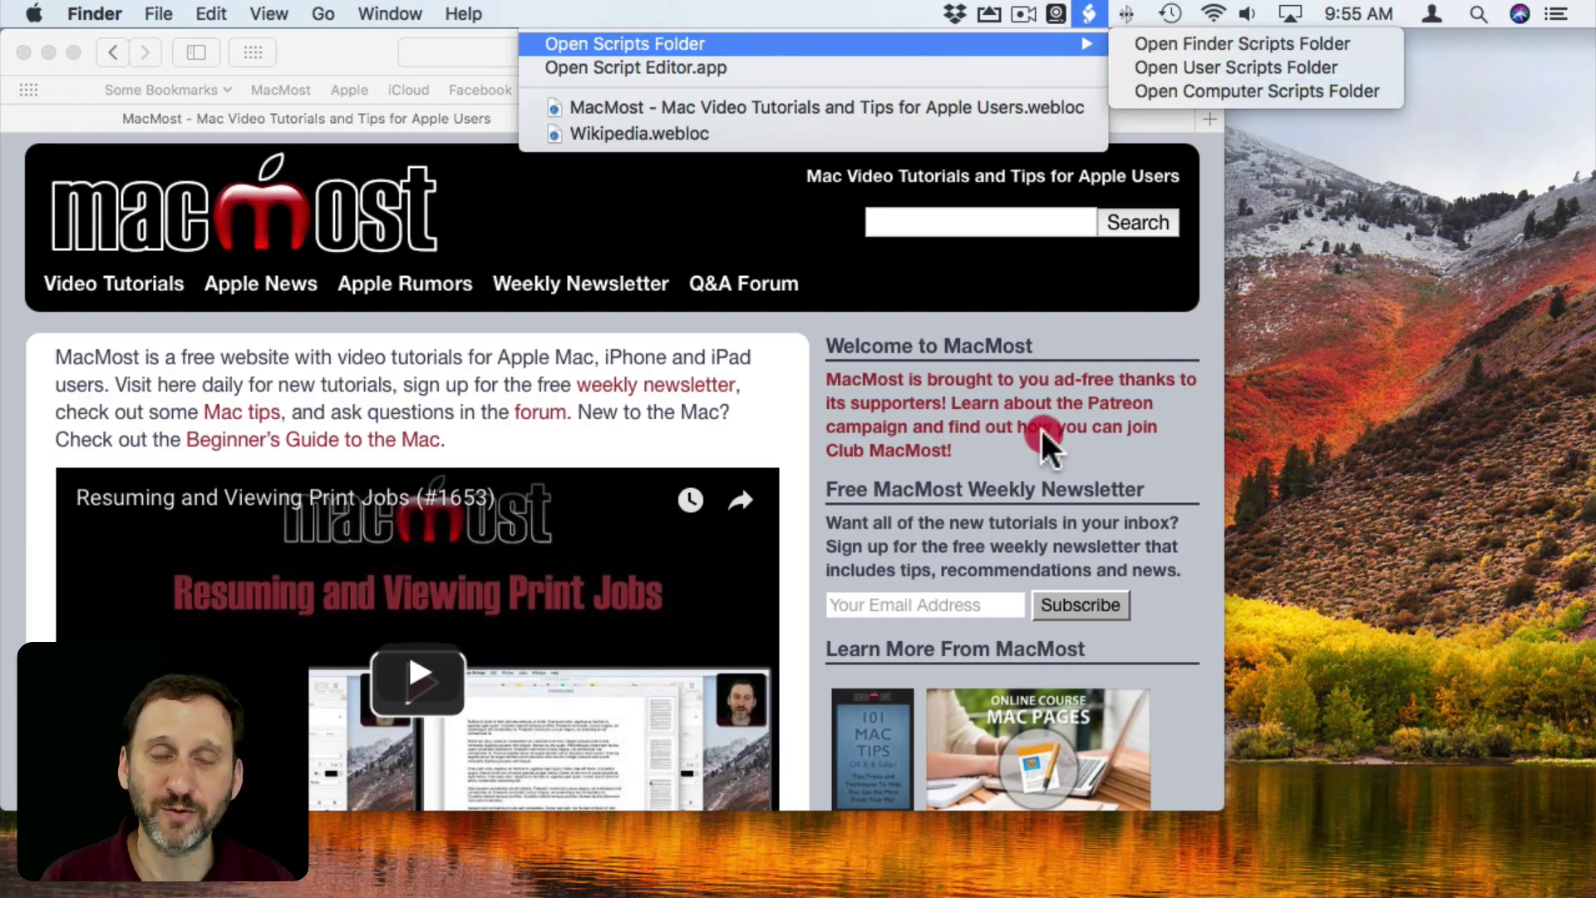
# Step: Switch to Safari and quit it from the Safari application menu
pyautogui.click(299, 50)
pyautogui.click(97, 13)
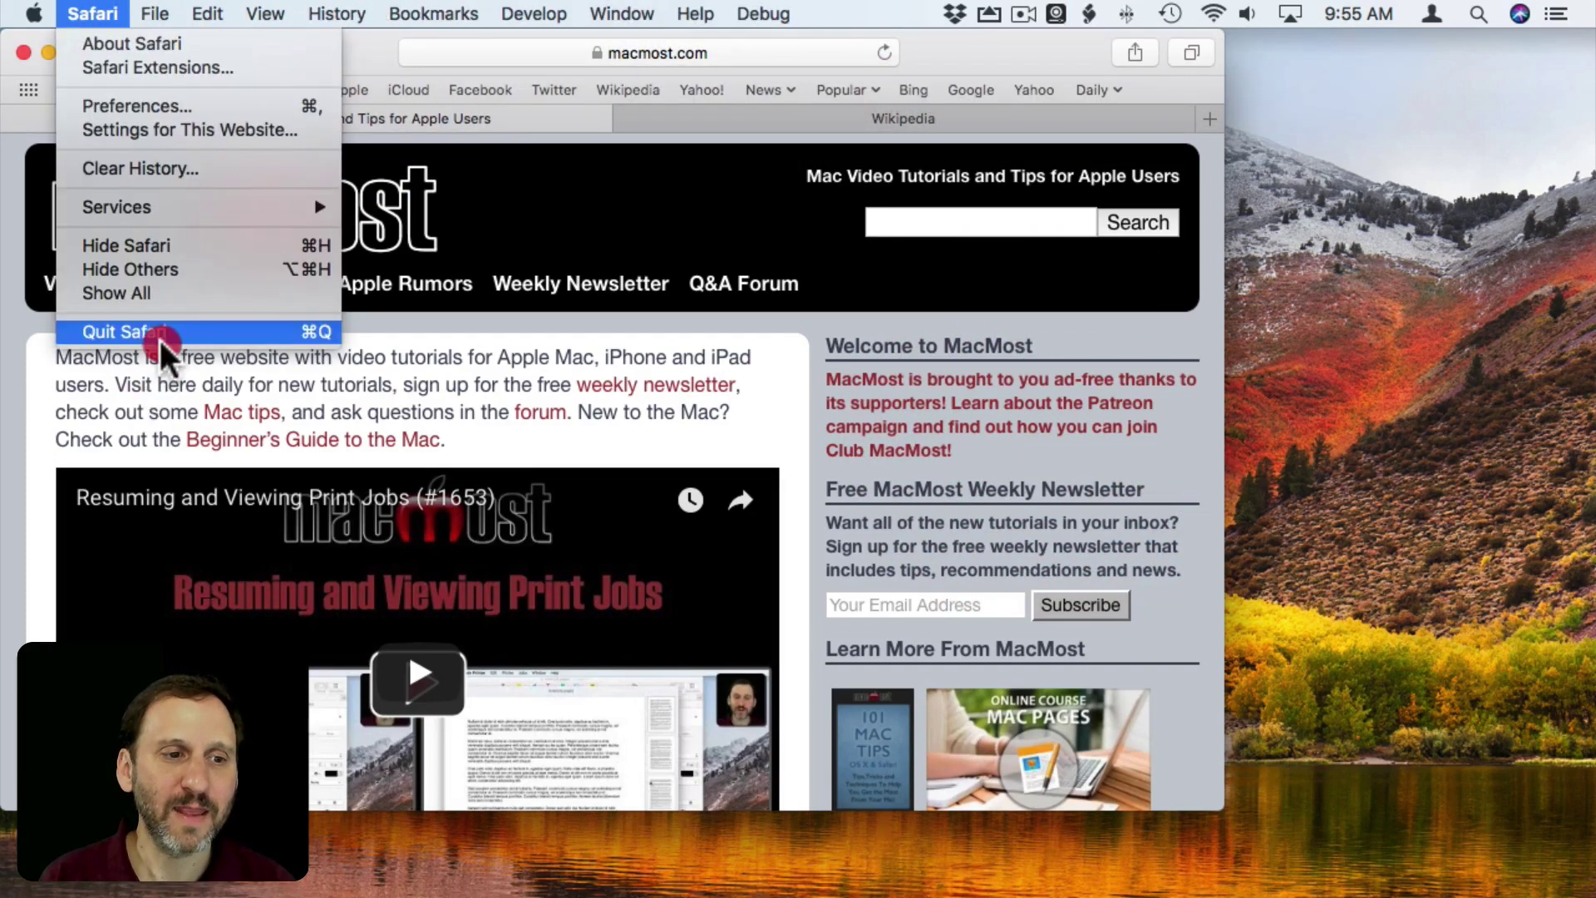
pyautogui.click(124, 332)
# Step: Reopen the Wikipedia page from Wikipedia.webloc in the menu-bar Script menu, then show that menu's links again
pyautogui.click(1090, 14)
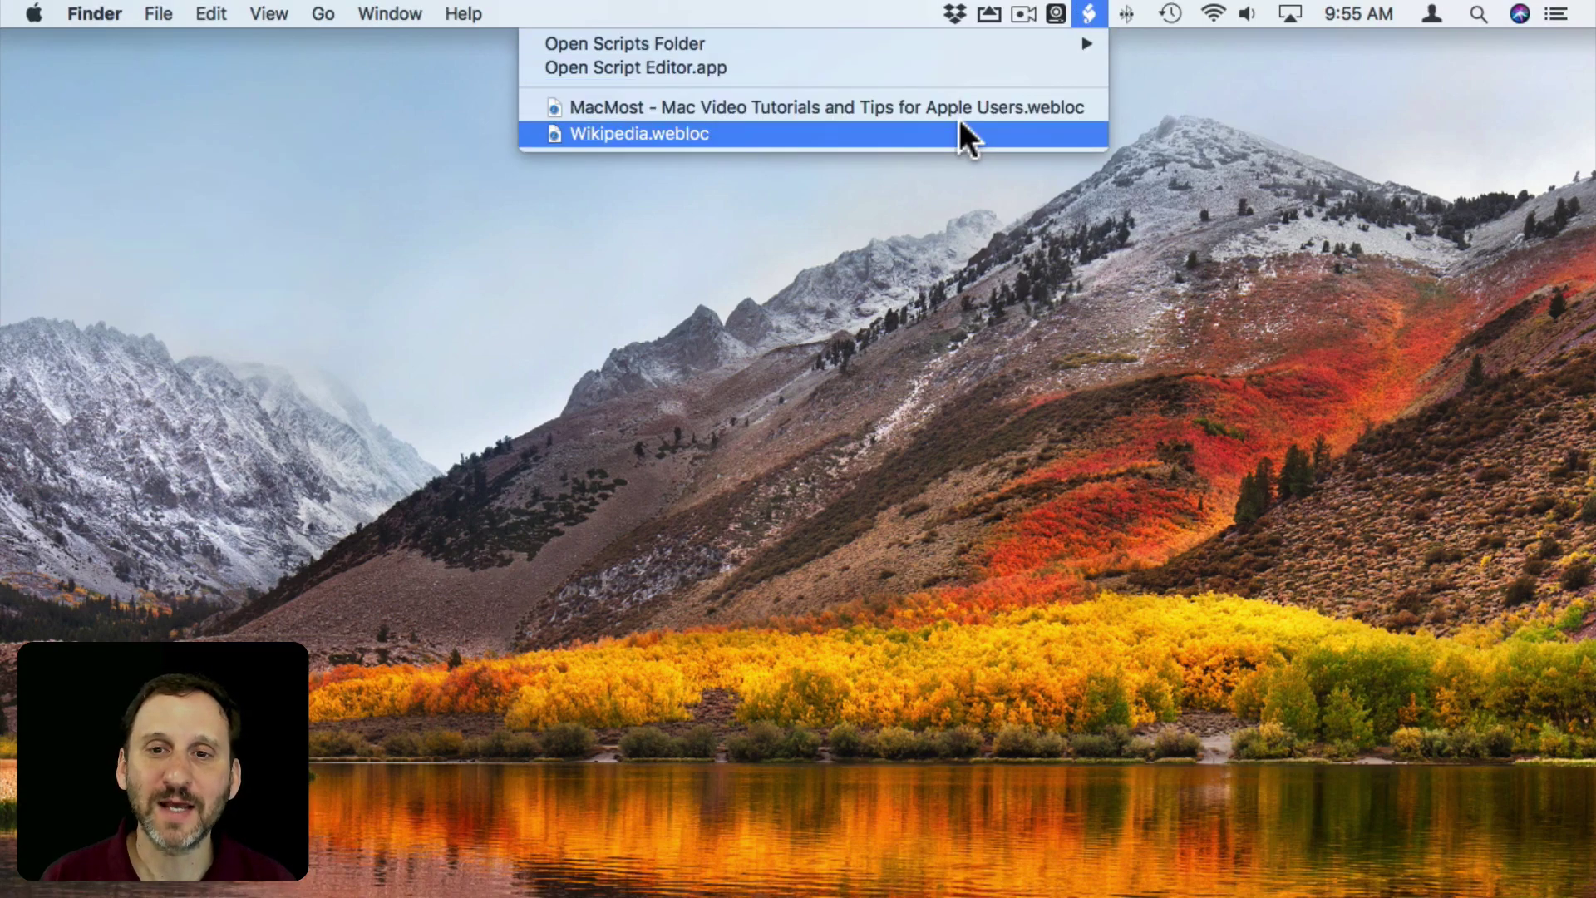
pyautogui.click(968, 133)
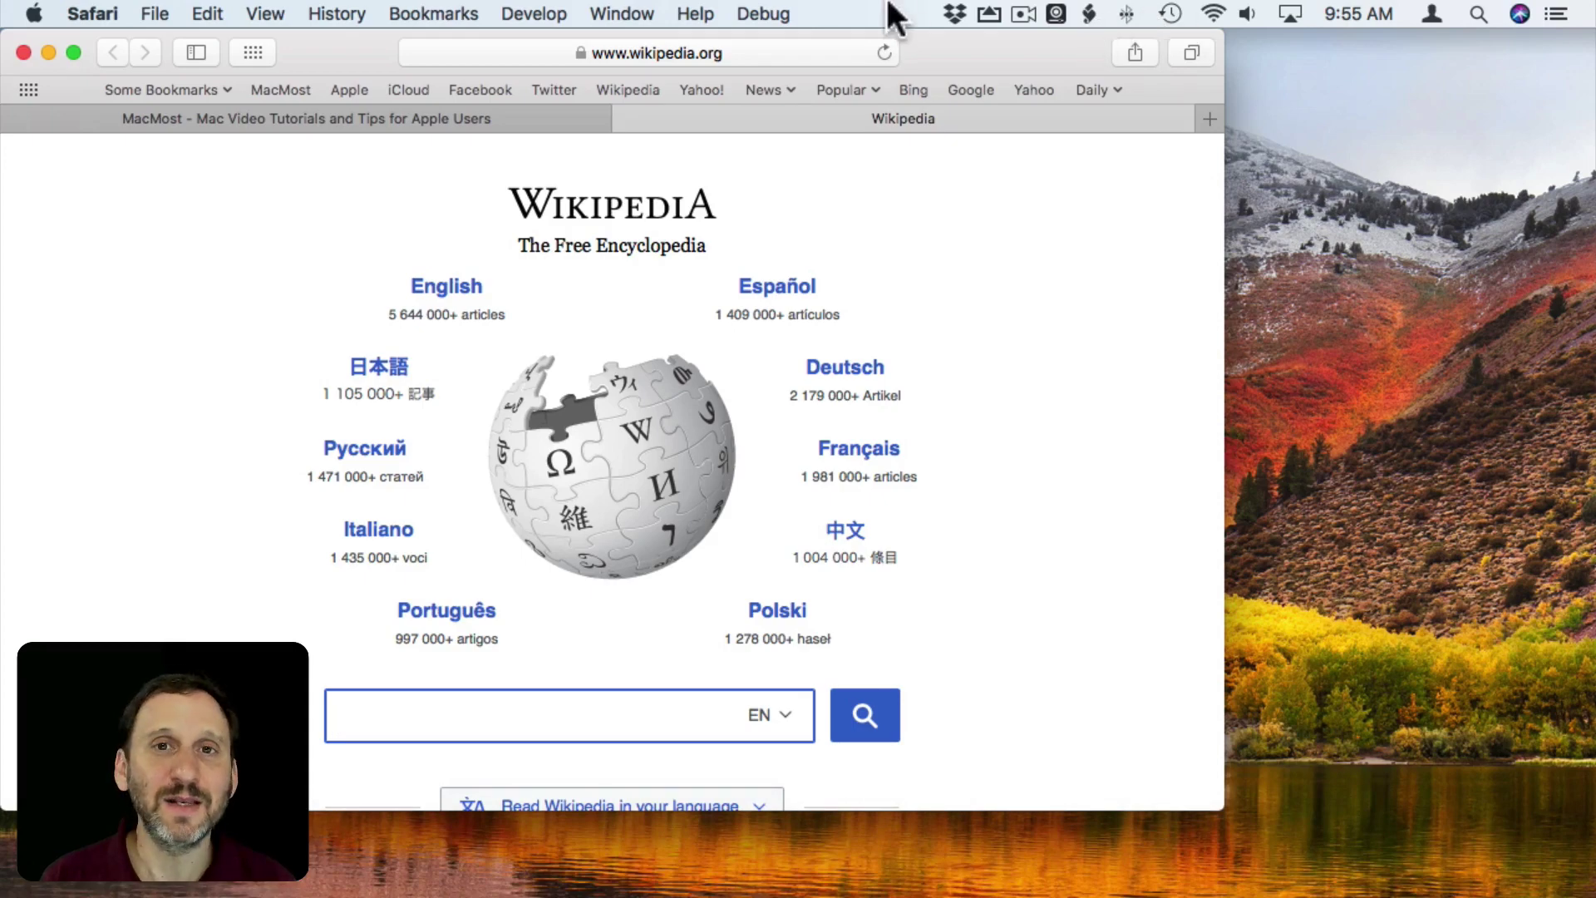
pyautogui.click(1091, 13)
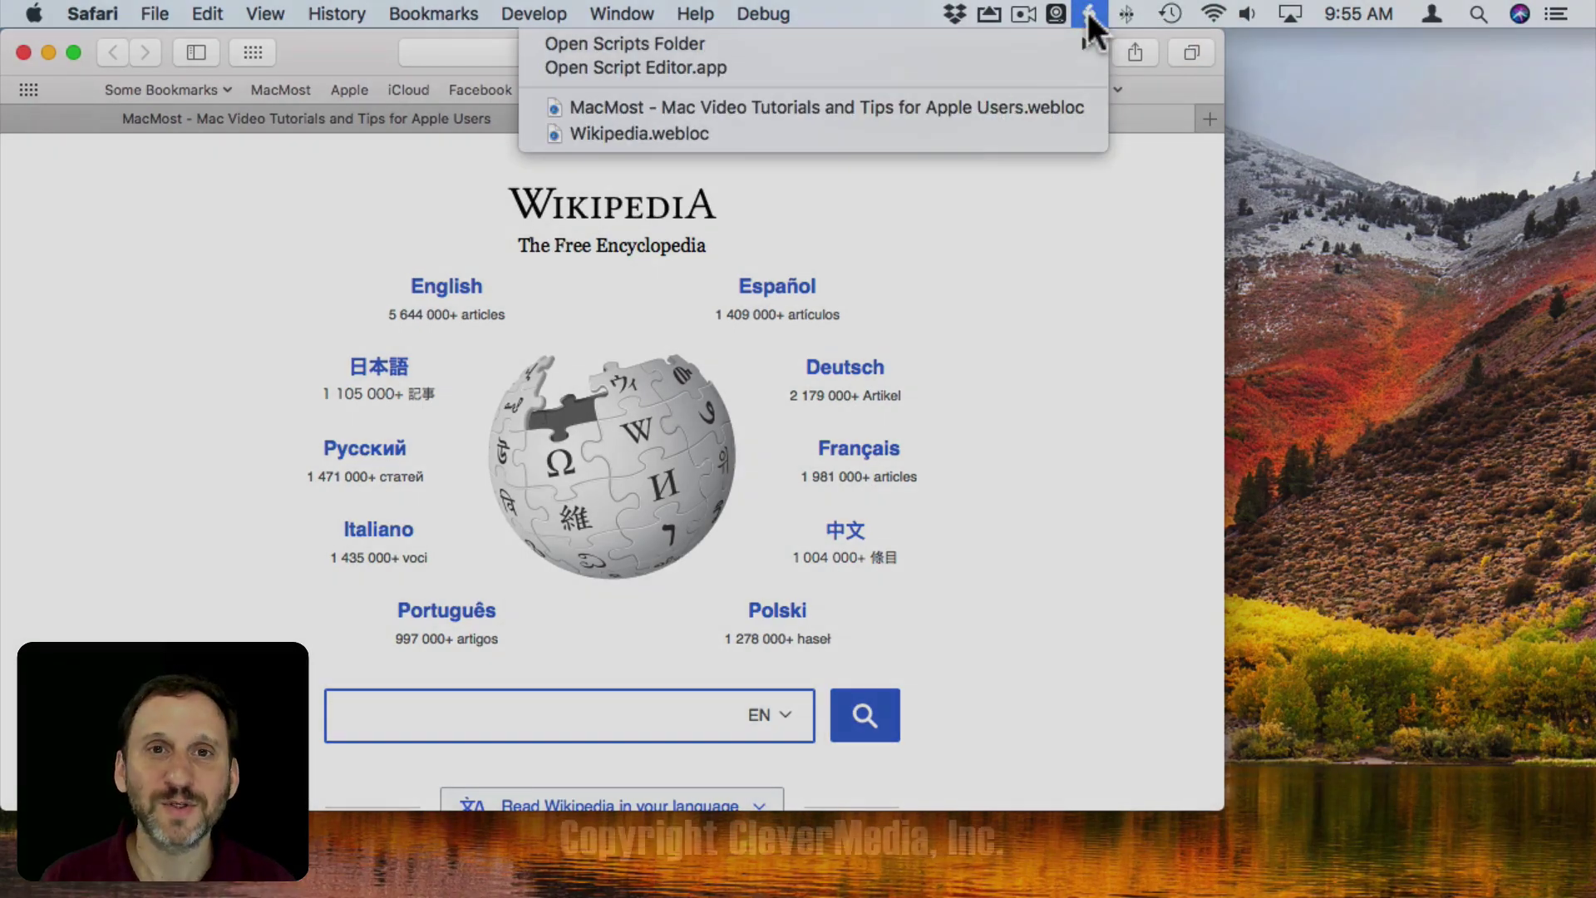